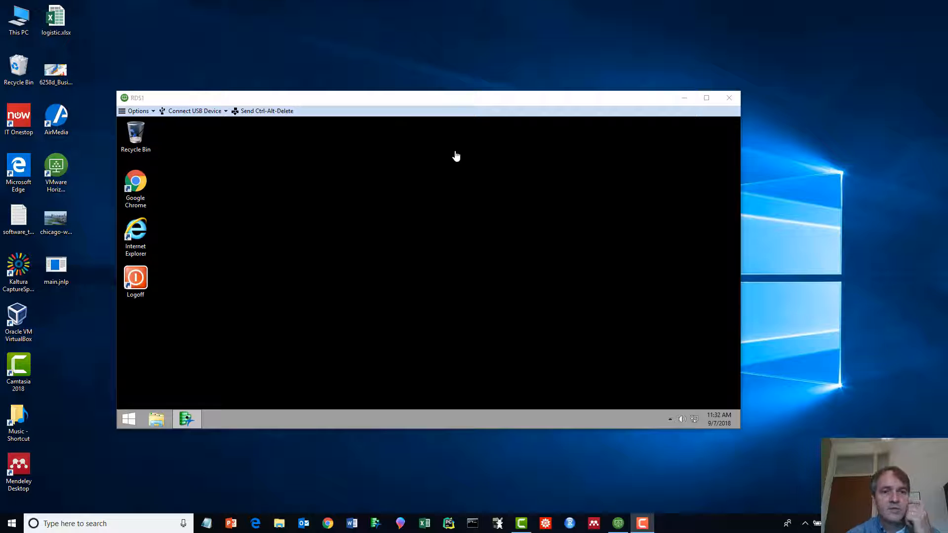
# - Move and maximize the RDS1 remote desktop window, then launch JMP from its taskbar
pyautogui.click(499, 102)
pyautogui.moveTo(498, 102); pyautogui.dragTo(503, 59)
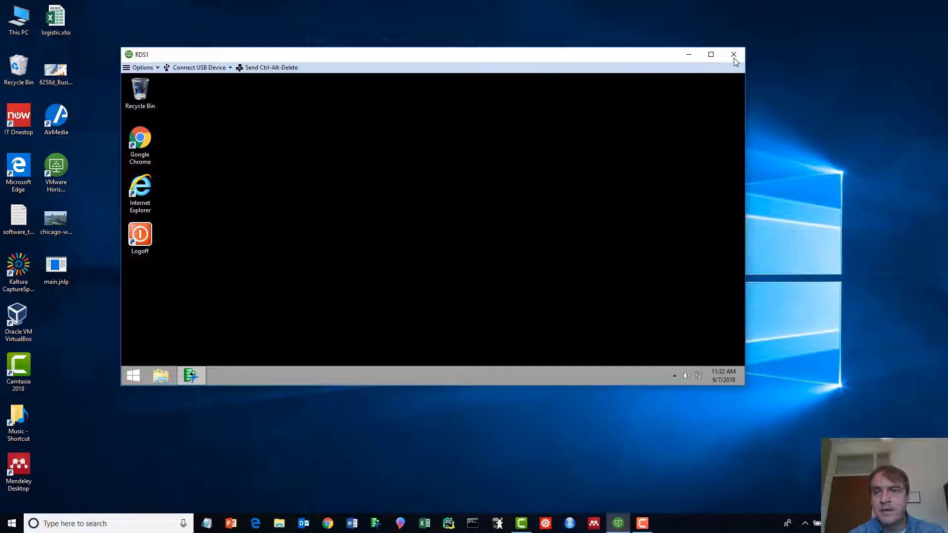
pyautogui.click(711, 55)
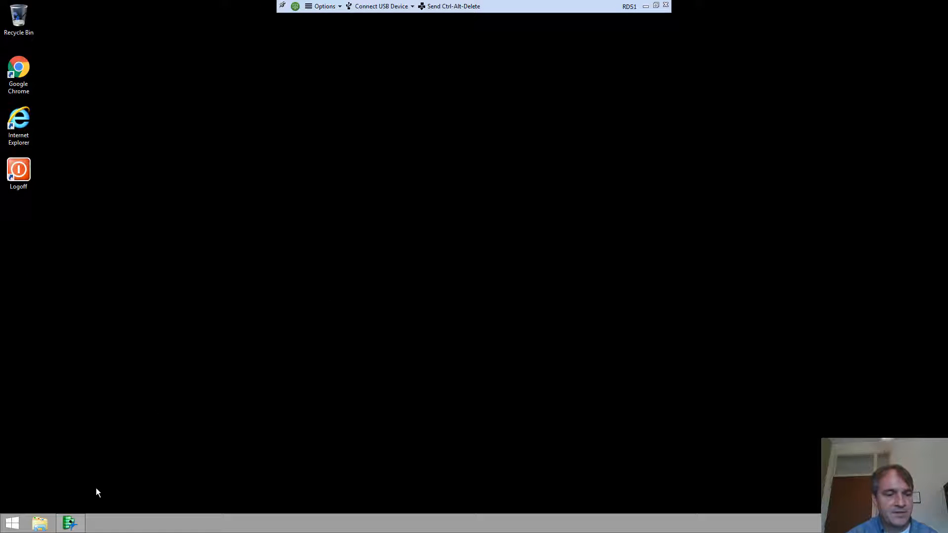
pyautogui.click(69, 528)
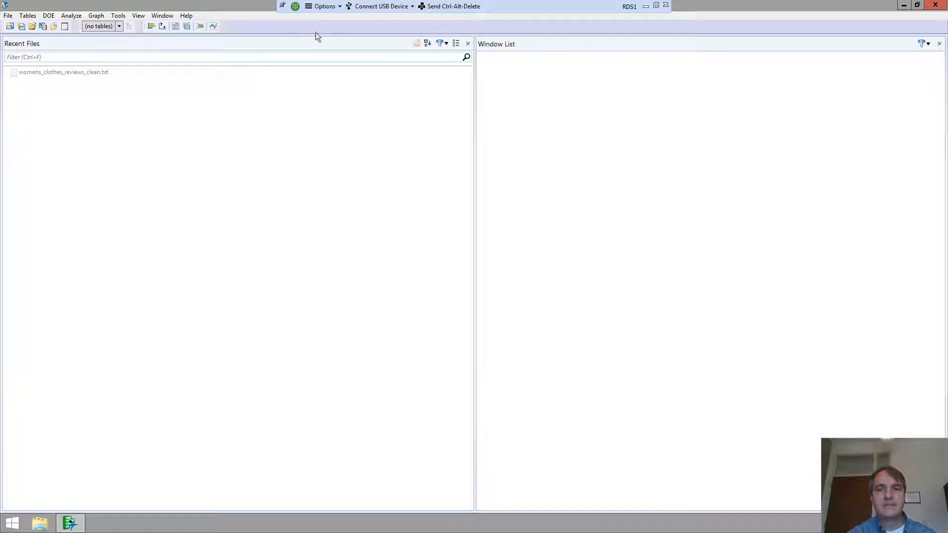
# - Reposition and re-maximize the JMP Home Window, then bring up the Open Data File dialog
pyautogui.click(914, 9)
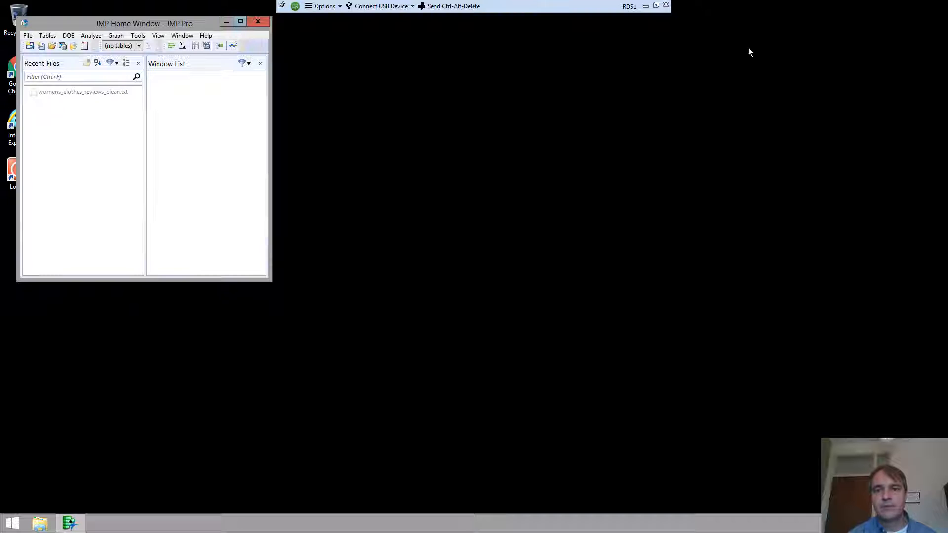
pyautogui.click(645, 5)
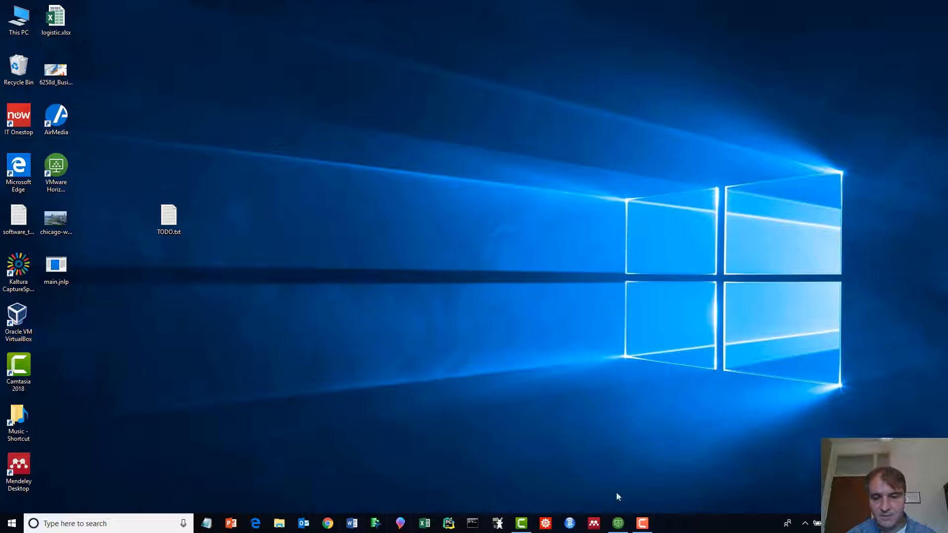
pyautogui.click(618, 523)
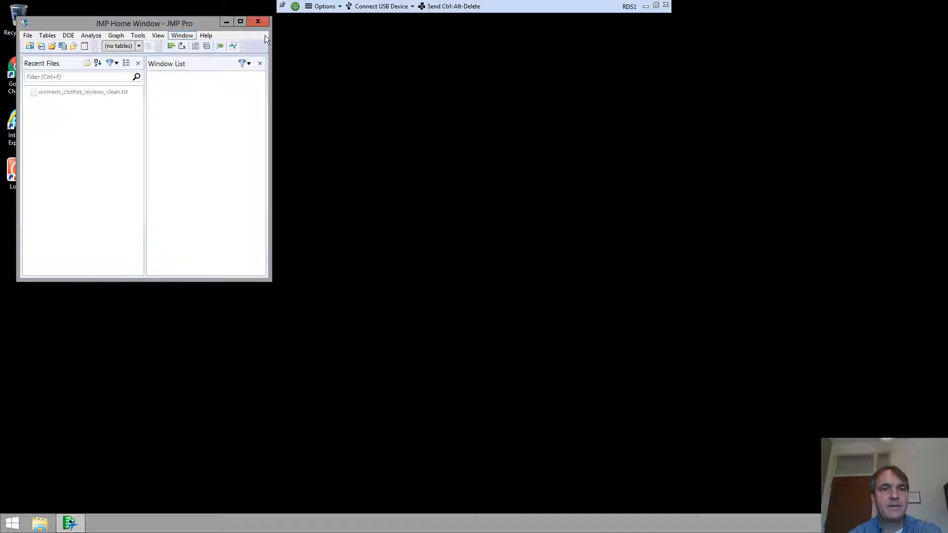
pyautogui.moveTo(176, 25); pyautogui.dragTo(236, 45)
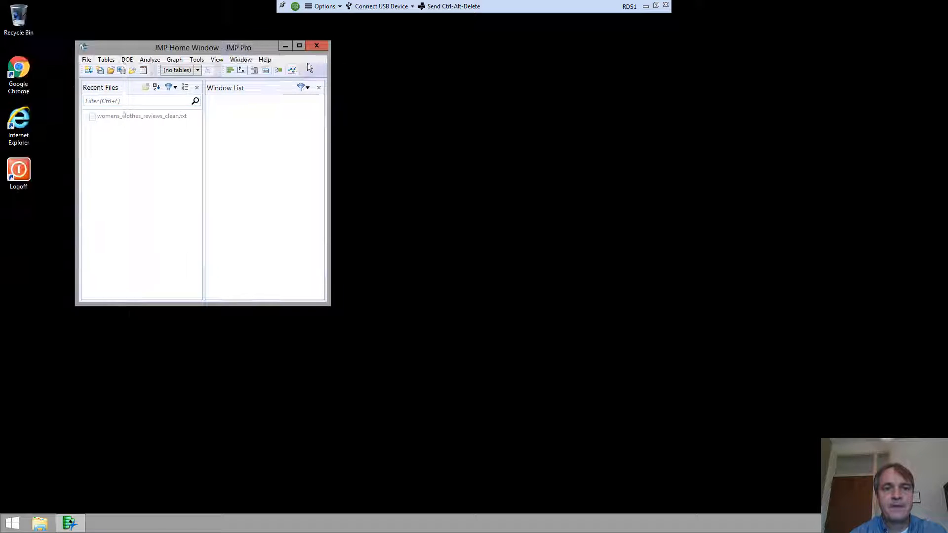
pyautogui.click(299, 43)
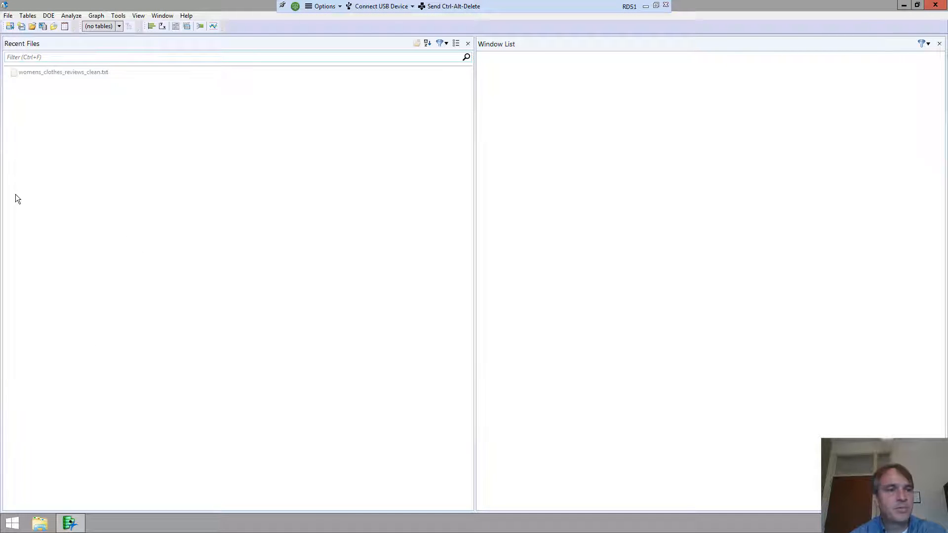
pyautogui.click(33, 26)
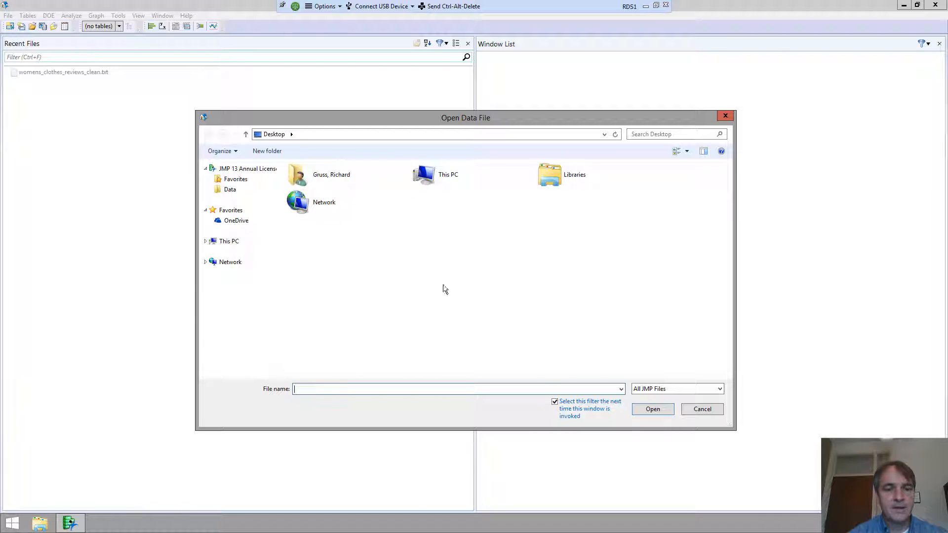
# - Try Local Disk (C:), Documents and Downloads under This PC, dismiss each restrictions error, then cancel
pyautogui.click(228, 243)
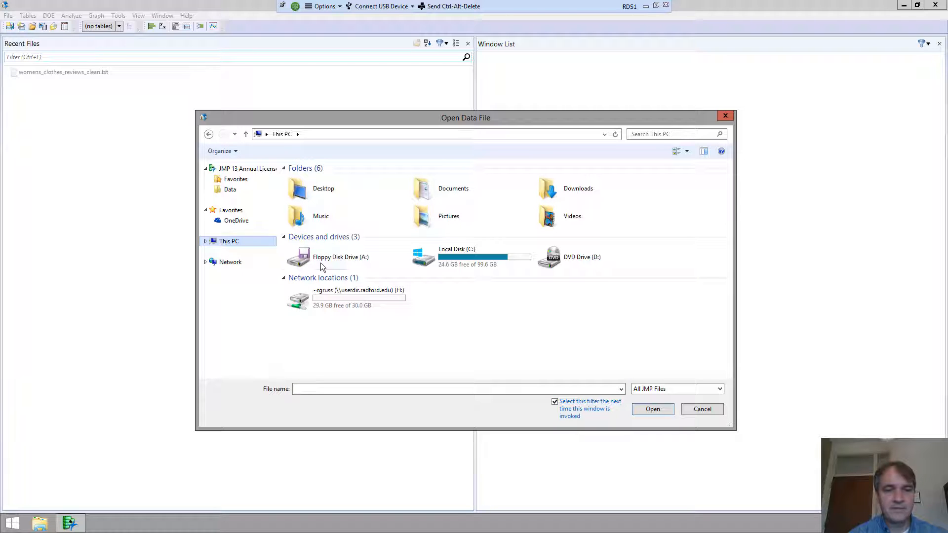
pyautogui.doubleClick(446, 264)
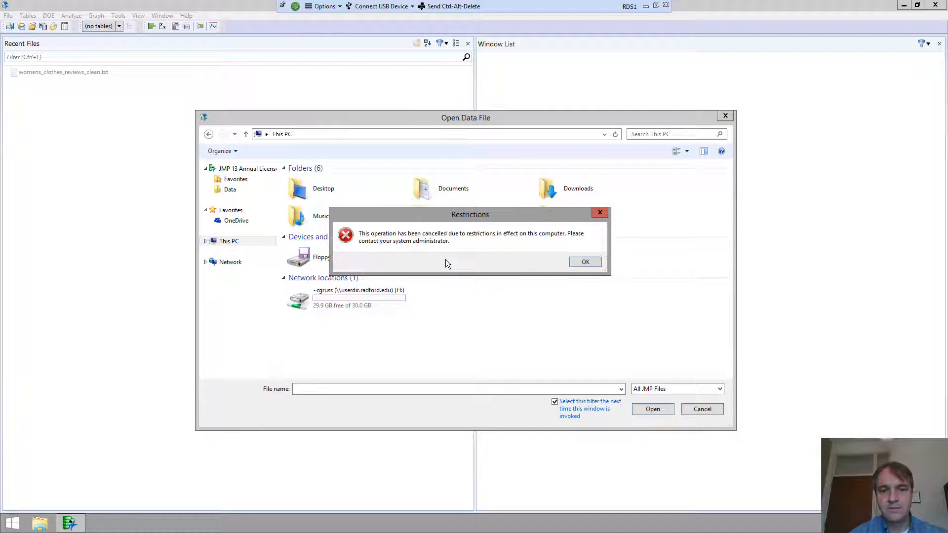
pyautogui.click(590, 262)
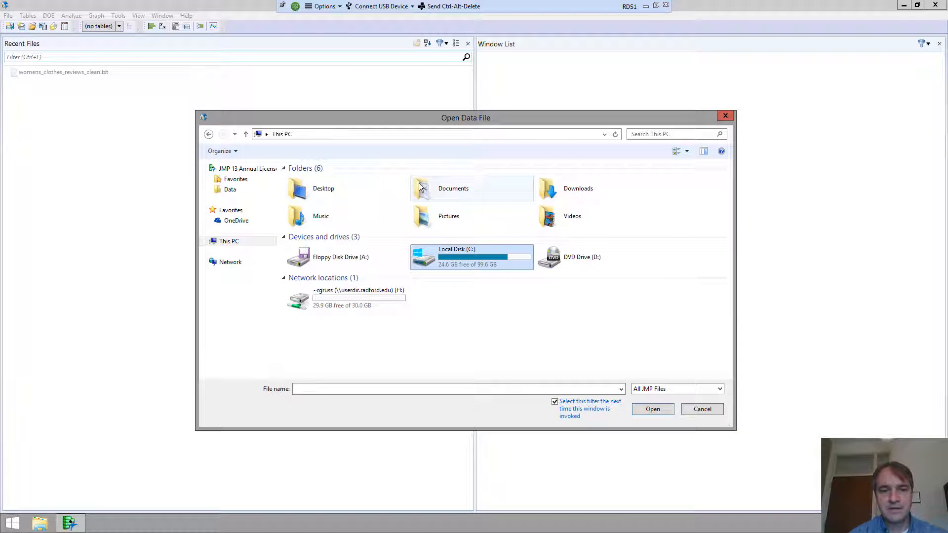
pyautogui.doubleClick(453, 190)
pyautogui.click(585, 262)
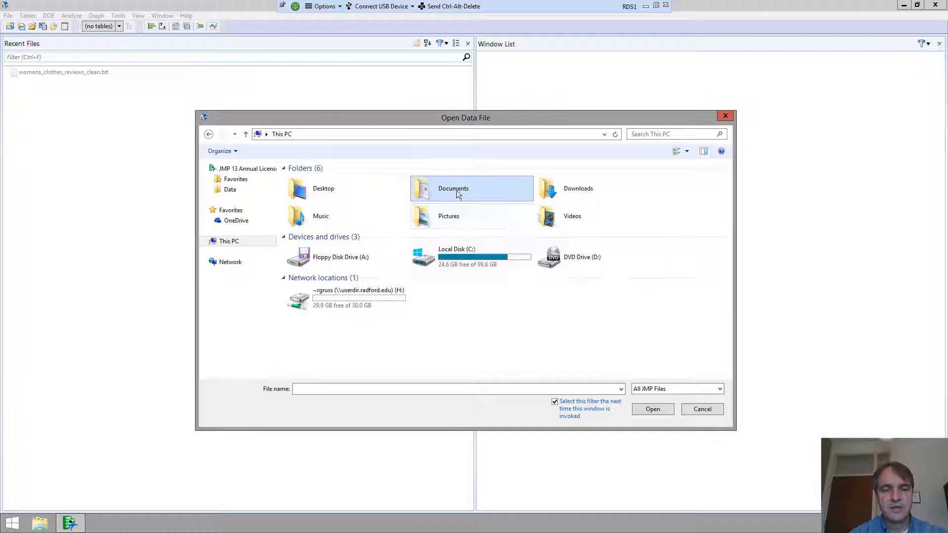
pyautogui.doubleClick(587, 190)
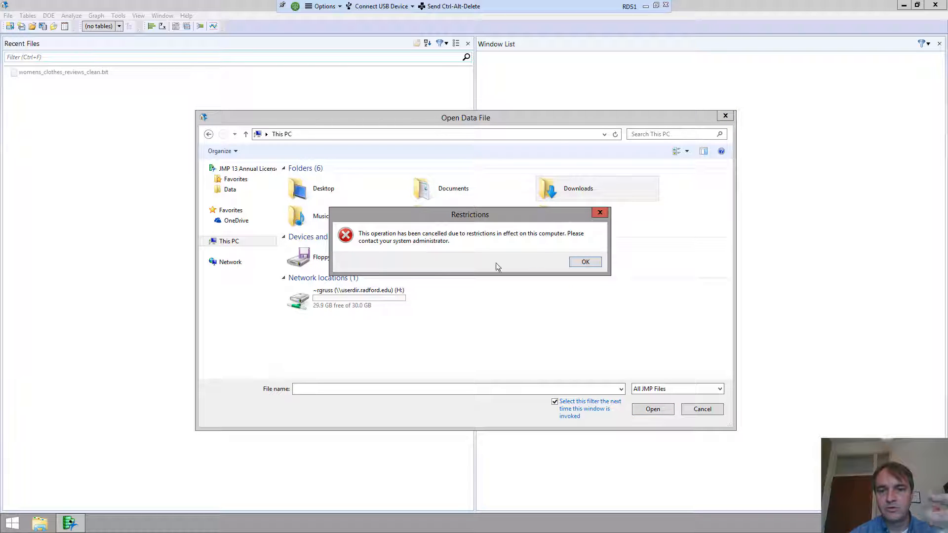
pyautogui.click(585, 263)
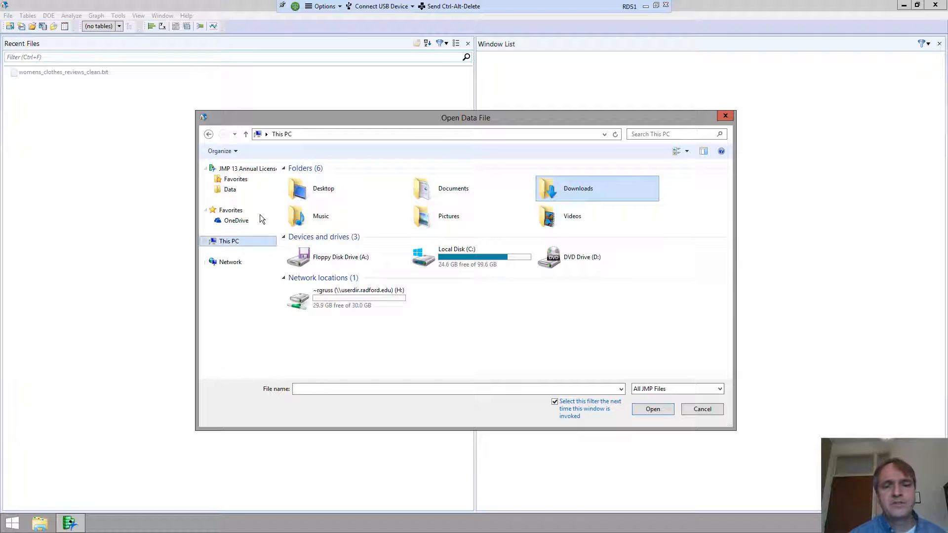
pyautogui.click(703, 410)
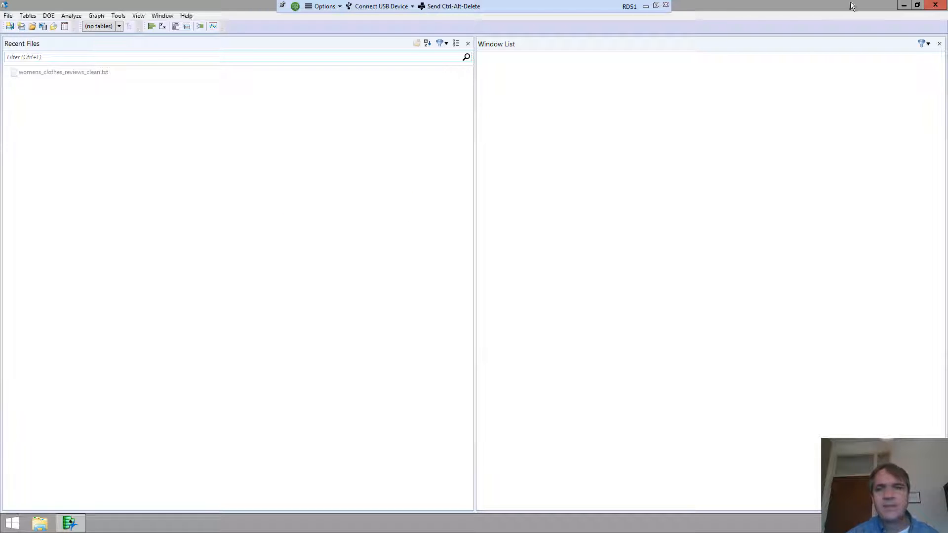
# - Exit JMP, confirm Local Disk (C:) is blocked in File Explorer, and close the RDS1 session
pyautogui.click(935, 5)
pyautogui.click(453, 279)
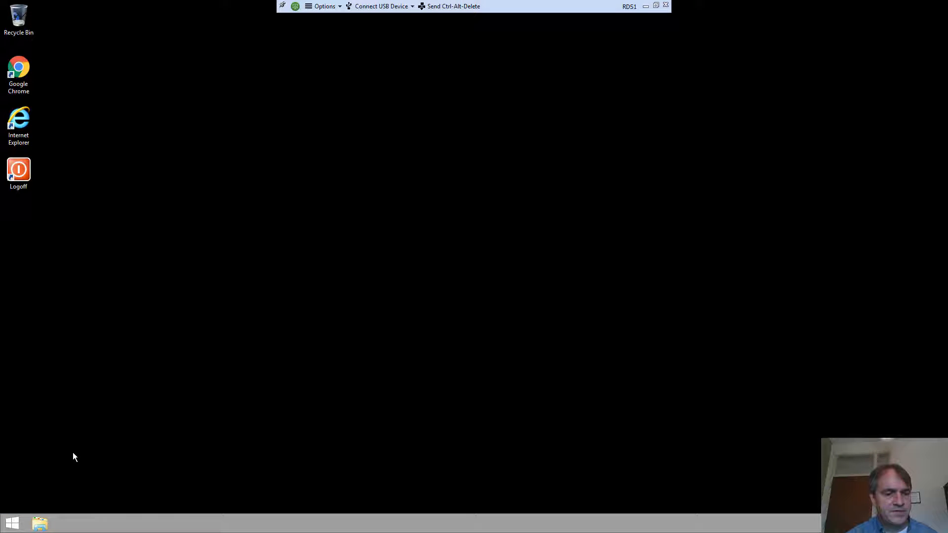
pyautogui.press('super+e')
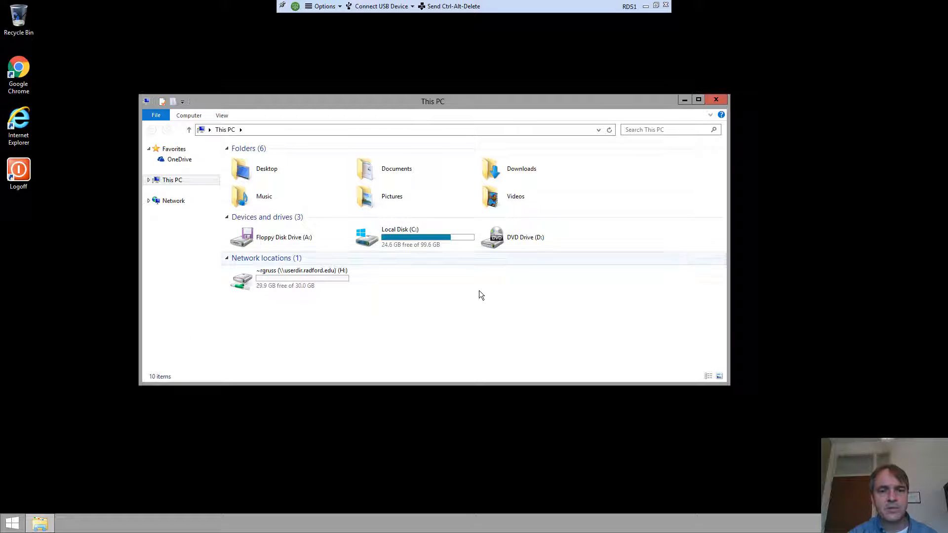
pyautogui.doubleClick(398, 233)
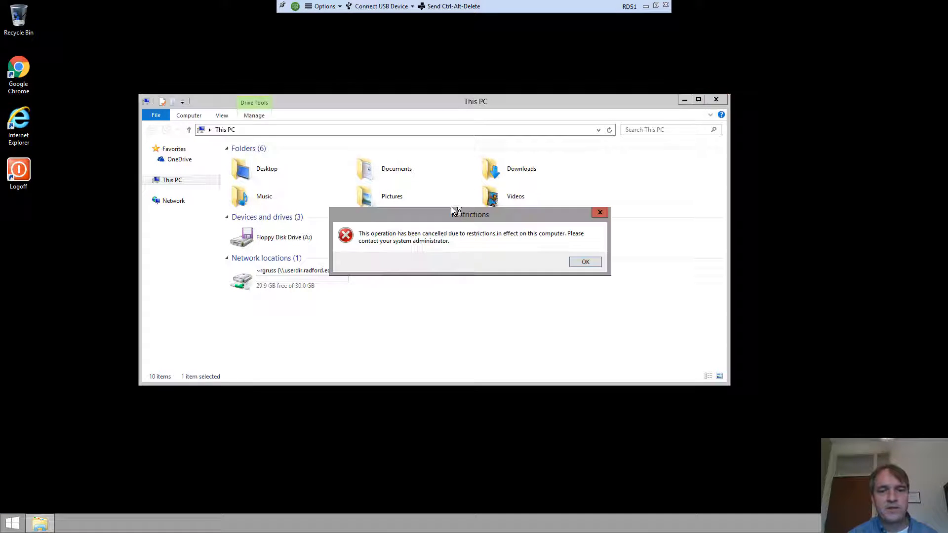
pyautogui.click(596, 262)
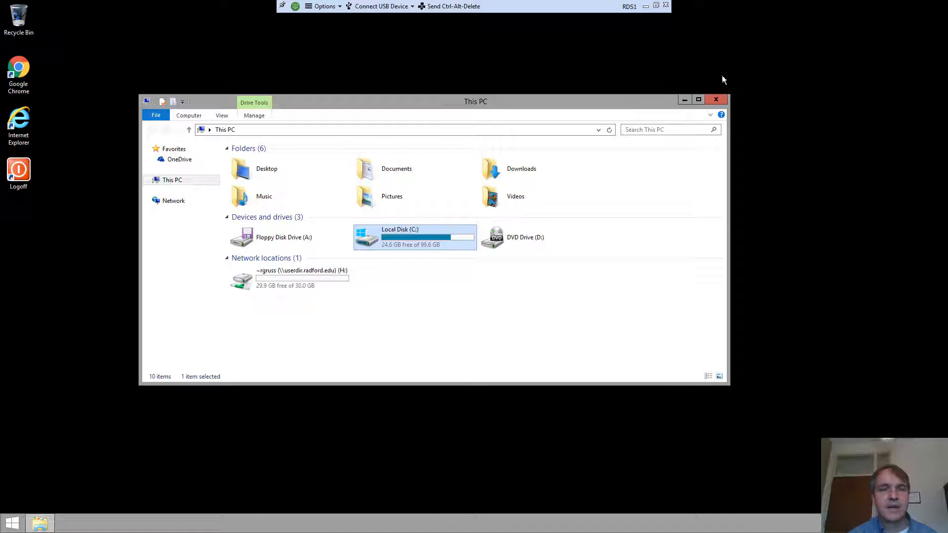
pyautogui.click(717, 99)
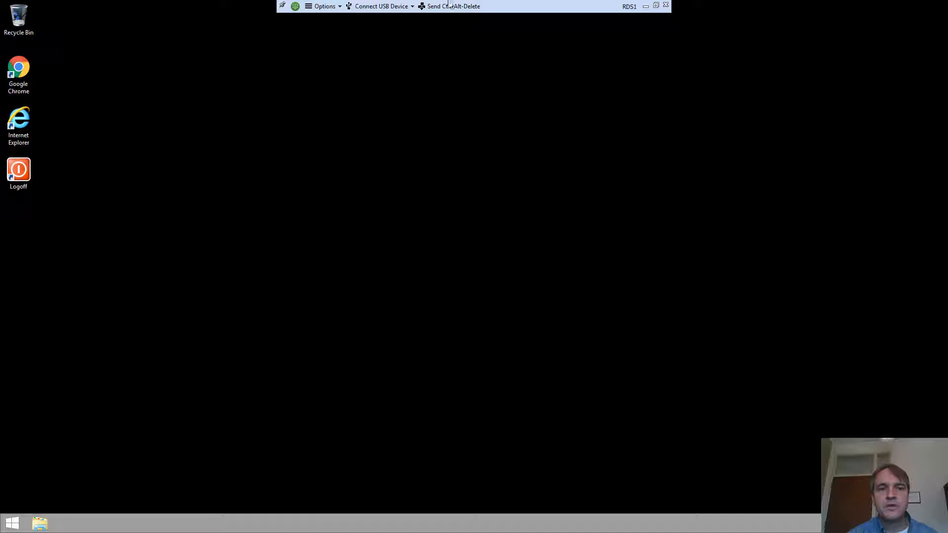
pyautogui.click(666, 6)
# - Confirm the disconnect and add the virtuallab.radford.edu connection server in Horizon Client
pyautogui.click(503, 296)
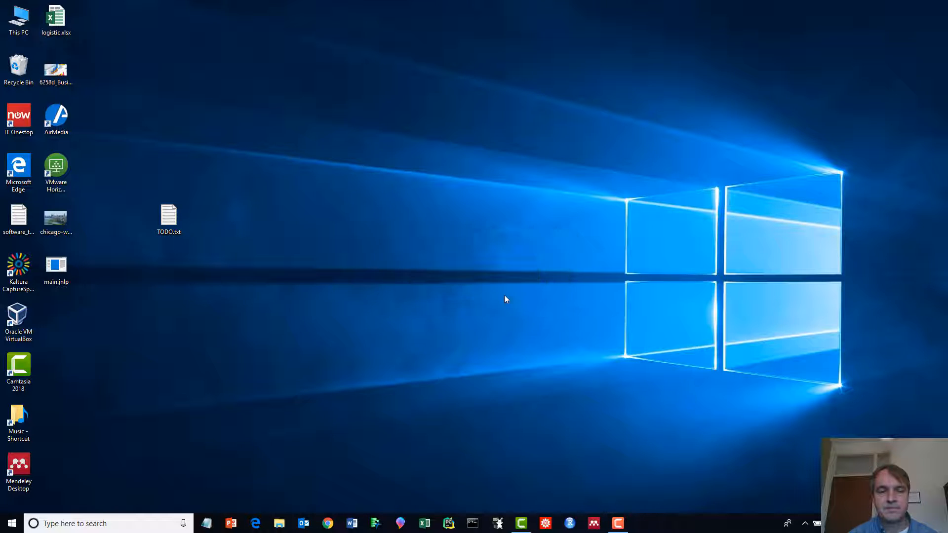
pyautogui.click(50, 161)
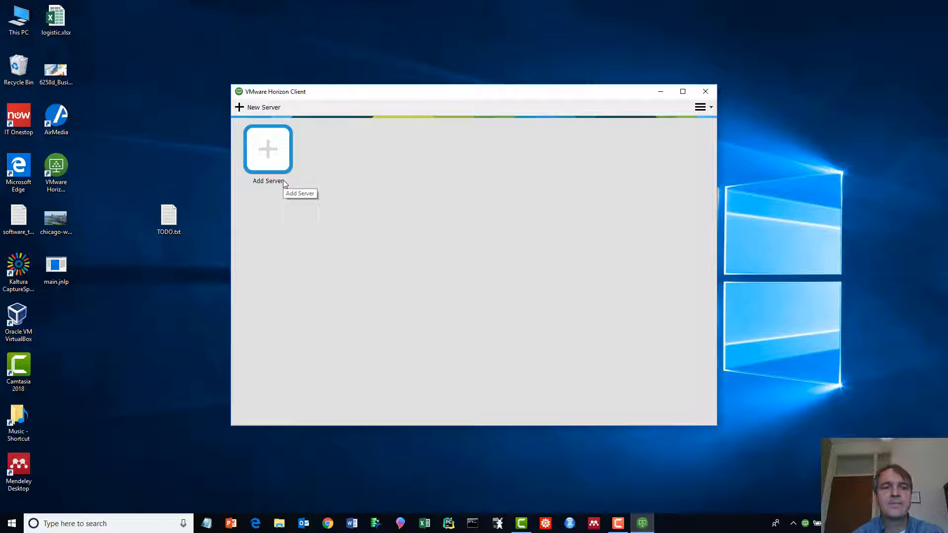
pyautogui.click(277, 157)
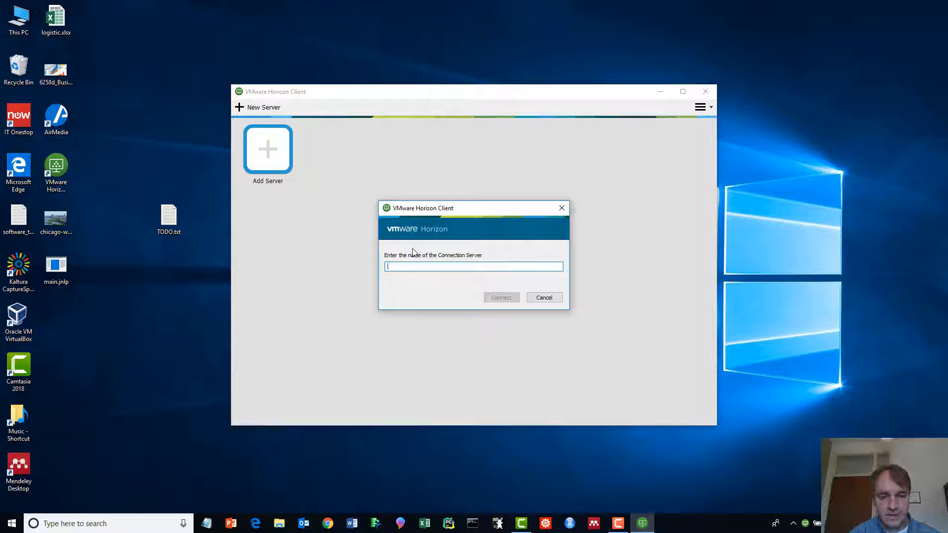
pyautogui.write('virtuallab.')
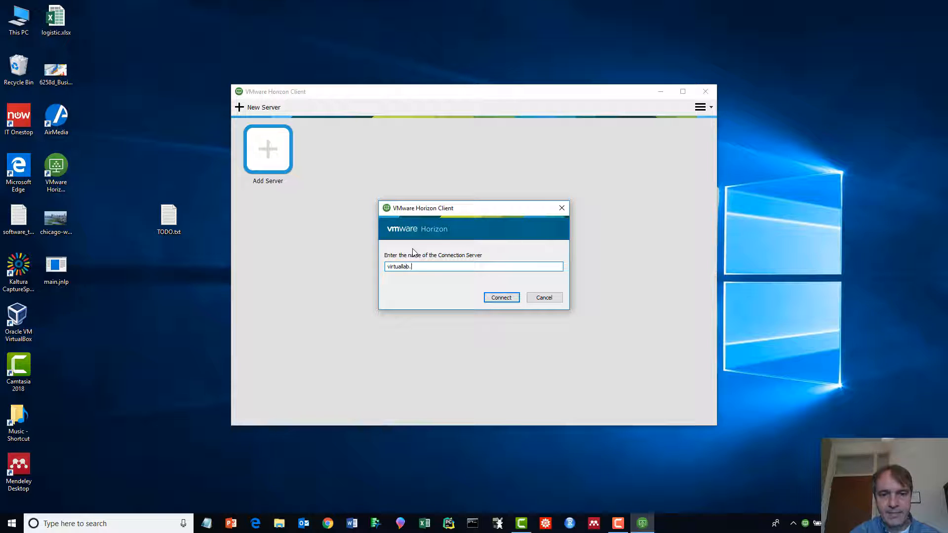
pyautogui.write('radford.edu')
pyautogui.click(500, 299)
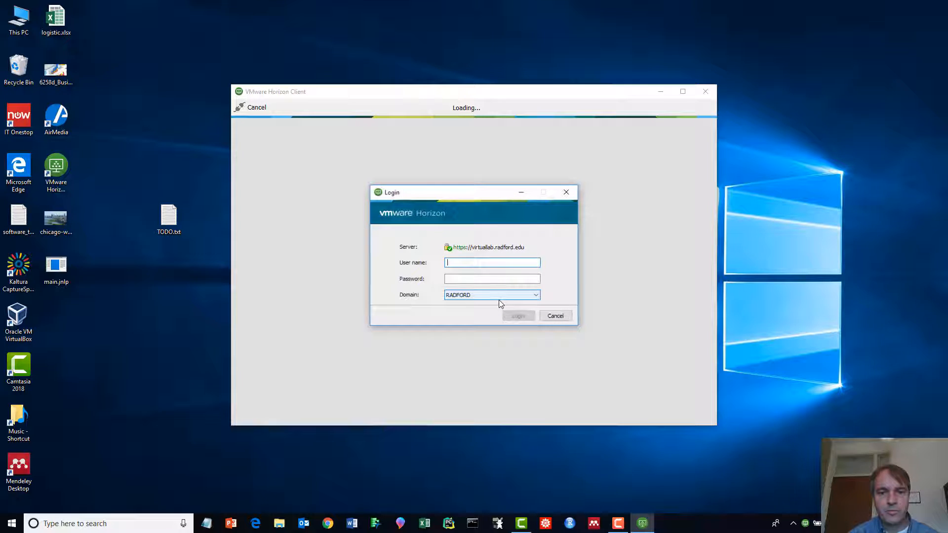
# - Log in to the server with the user's username and password
pyautogui.press('Tab')
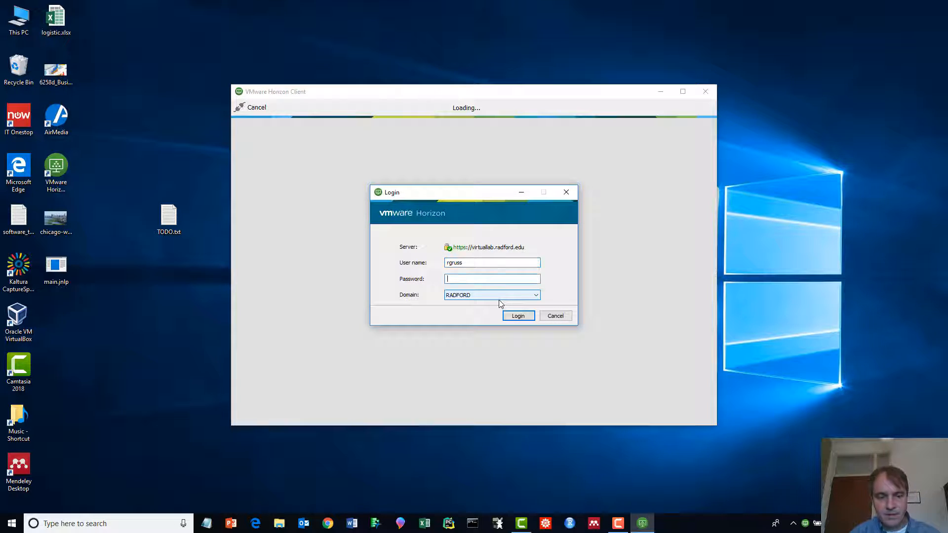
pyautogui.write('*****')
pyautogui.press('Return')
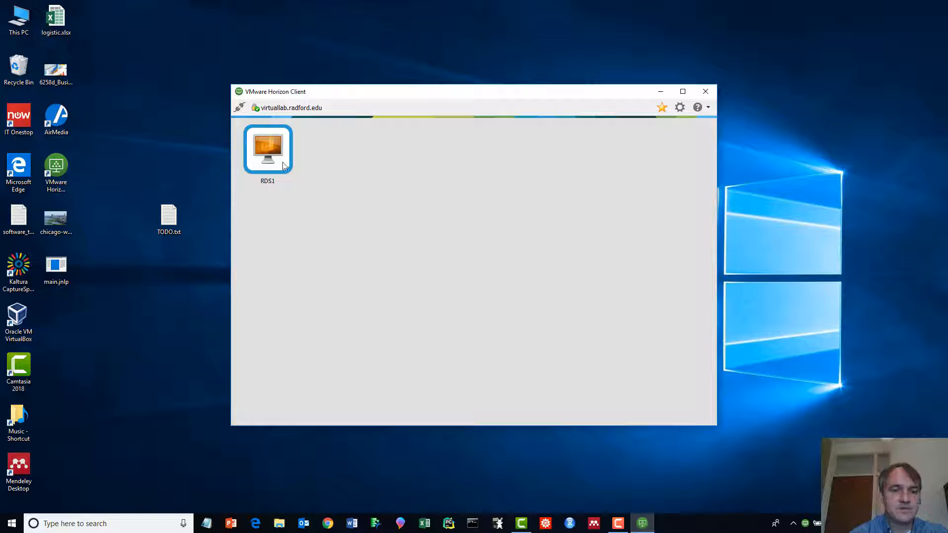
# - Share the local user folder and removable storage with RDS1 through its Sharing settings
pyautogui.rightClick(270, 154)
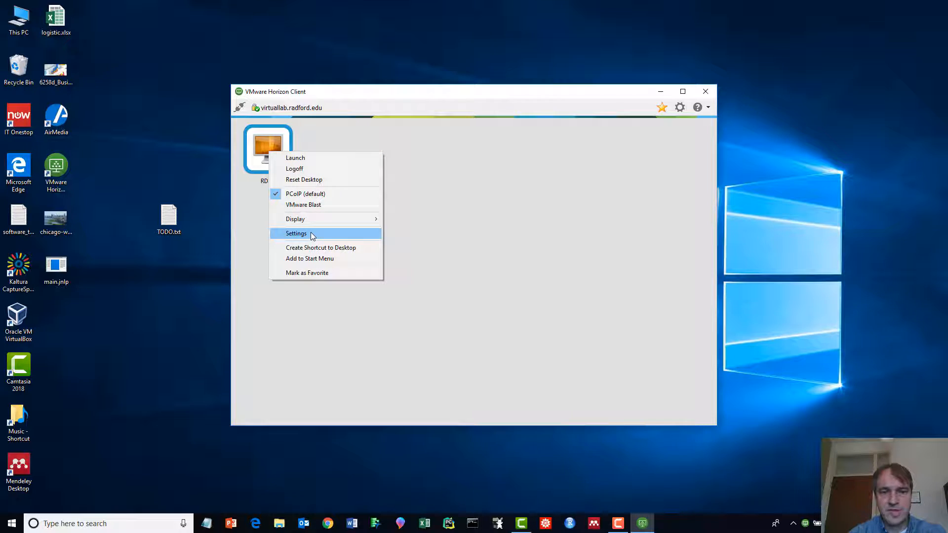
pyautogui.click(312, 234)
pyautogui.click(365, 186)
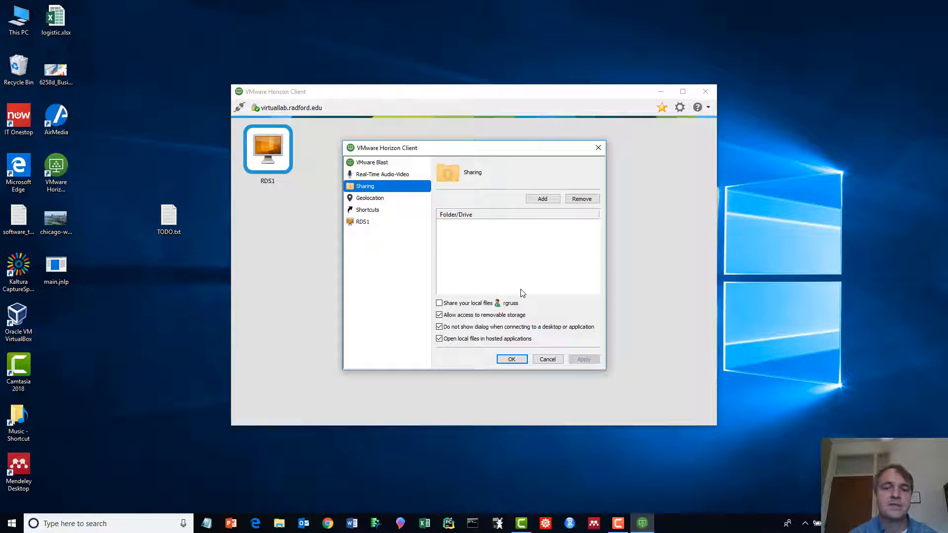
pyautogui.click(438, 303)
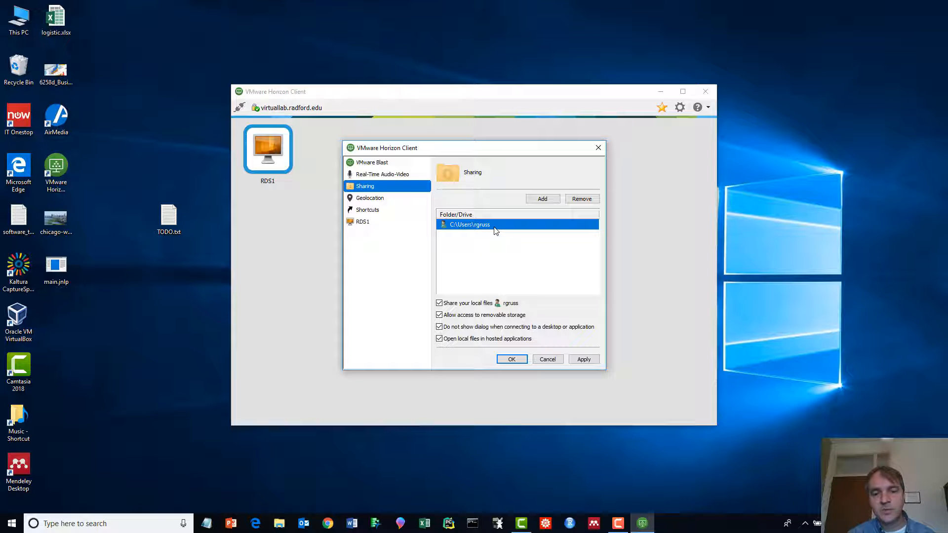
pyautogui.click(512, 360)
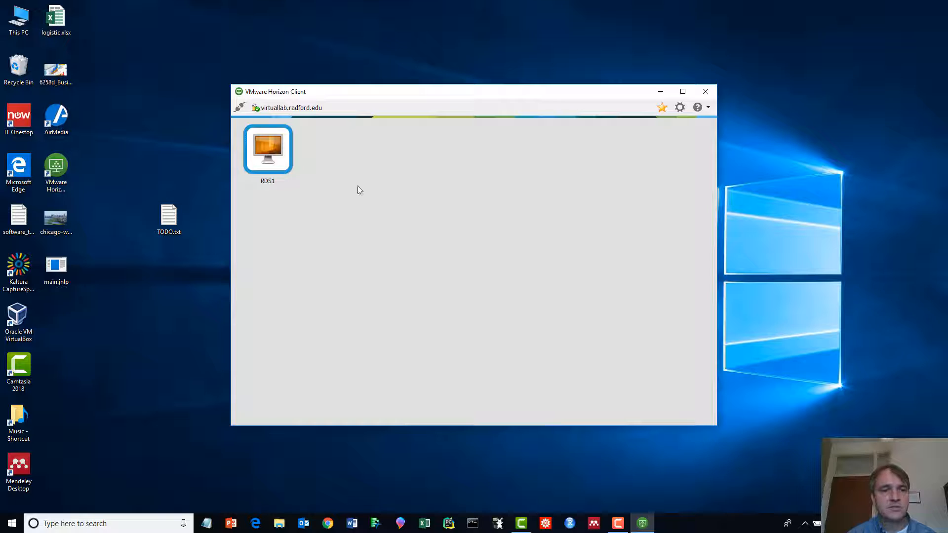
# - Launch the RDS1 remote desktop, reposition the client window, and start Excel locally
pyautogui.doubleClick(270, 147)
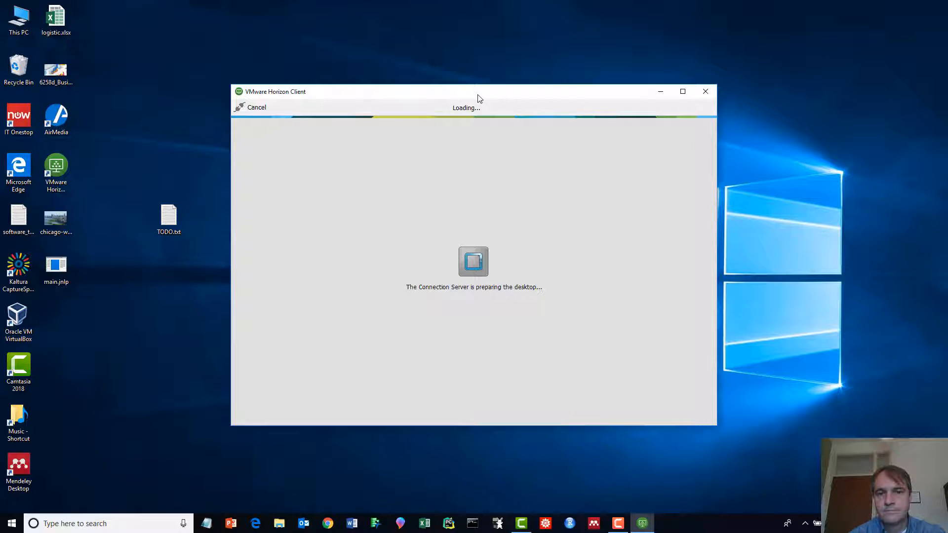
pyautogui.moveTo(479, 96); pyautogui.dragTo(482, 73)
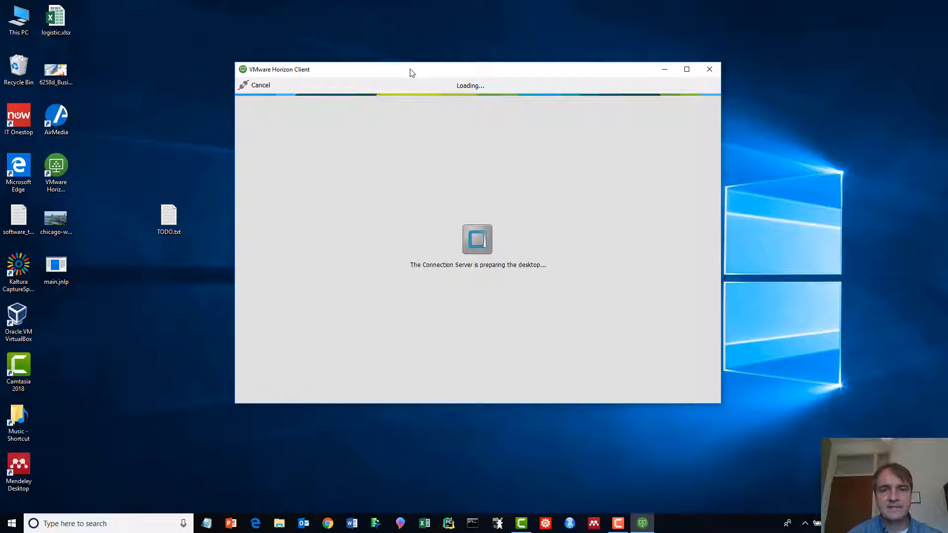
pyautogui.moveTo(410, 73); pyautogui.dragTo(528, 59)
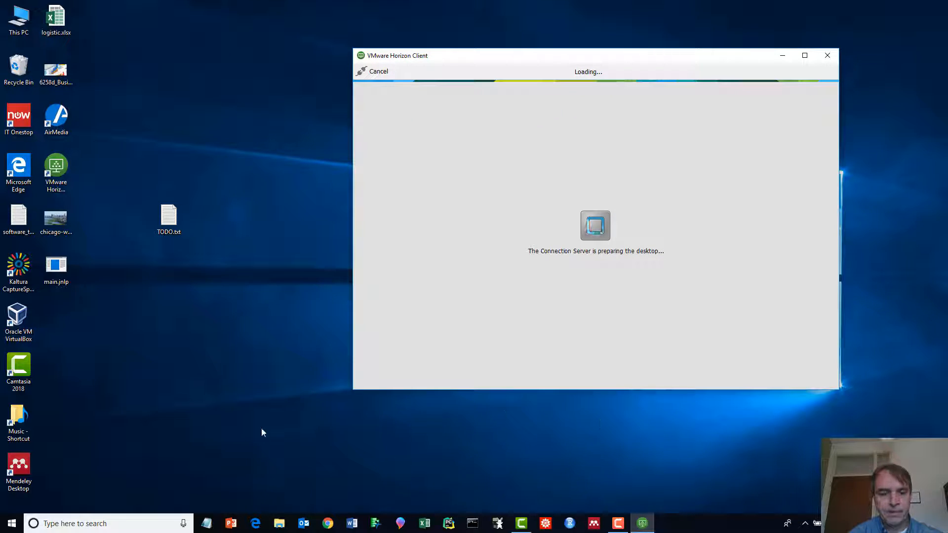
pyautogui.click(423, 522)
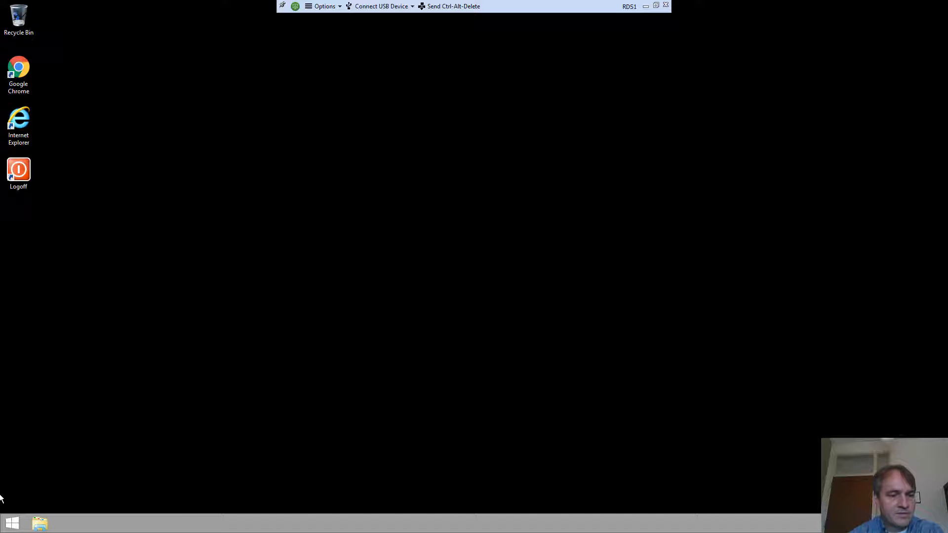
pyautogui.click(11, 523)
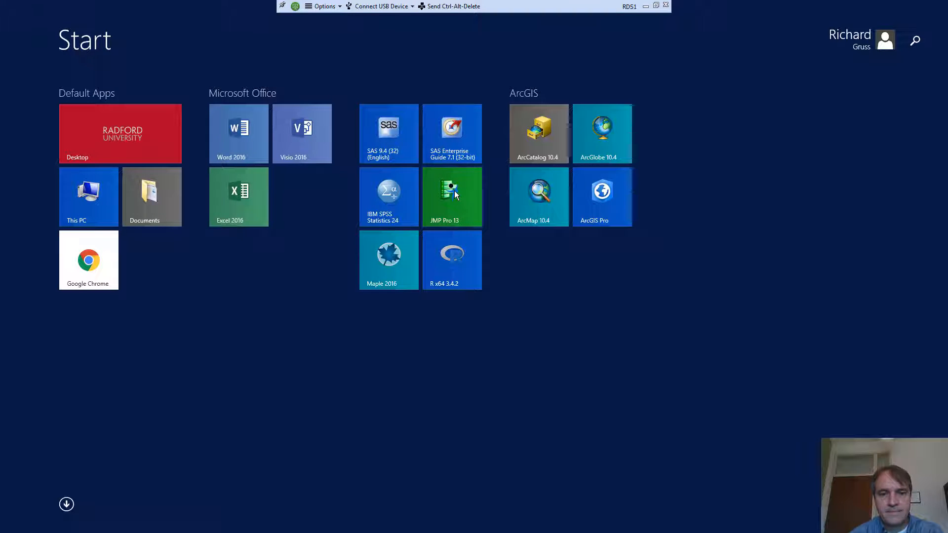
# - Launch JMP Pro 13 and glance at the recent reviews file's menu without choosing anything
pyautogui.click(454, 194)
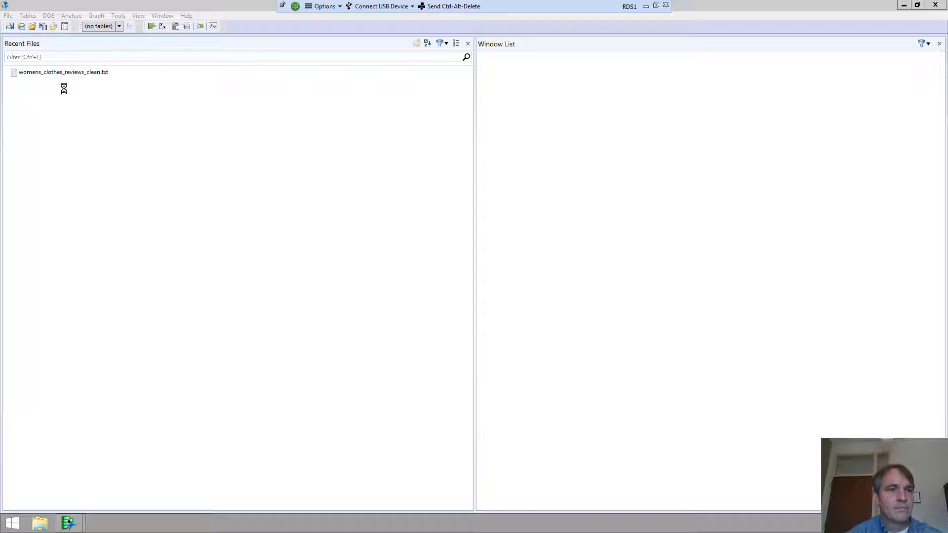
pyautogui.rightClick(81, 71)
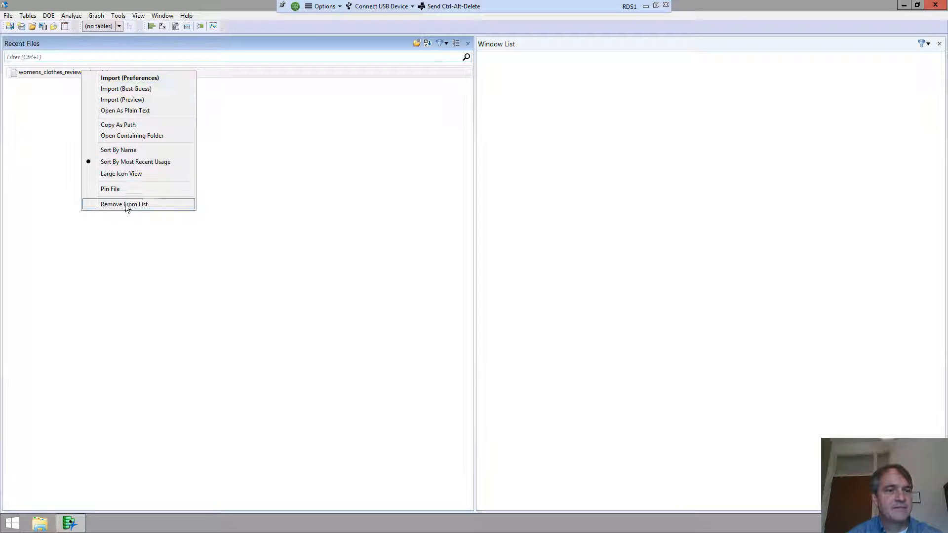
pyautogui.click(57, 101)
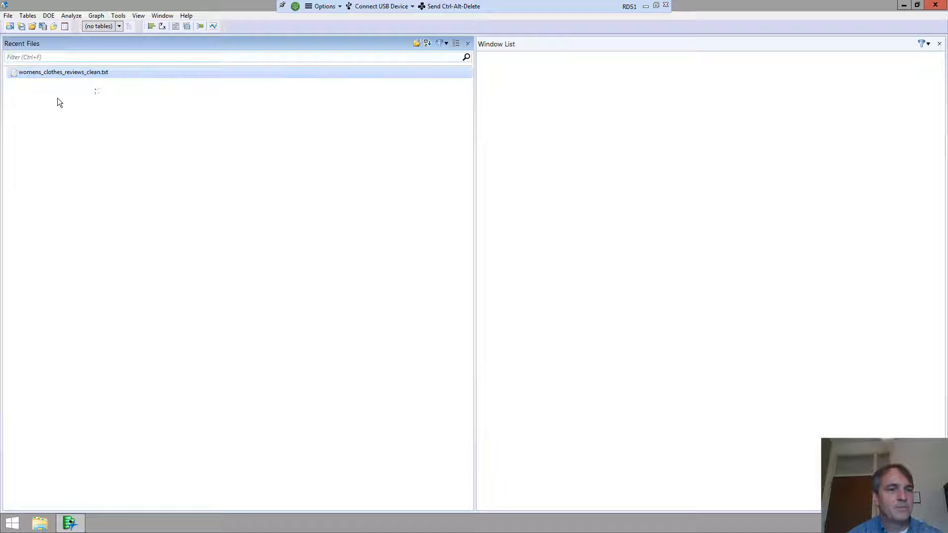
# - Remove womens_clothes_reviews_clean.txt from recent files and browse This PC in the Open Data File dialog
pyautogui.rightClick(61, 71)
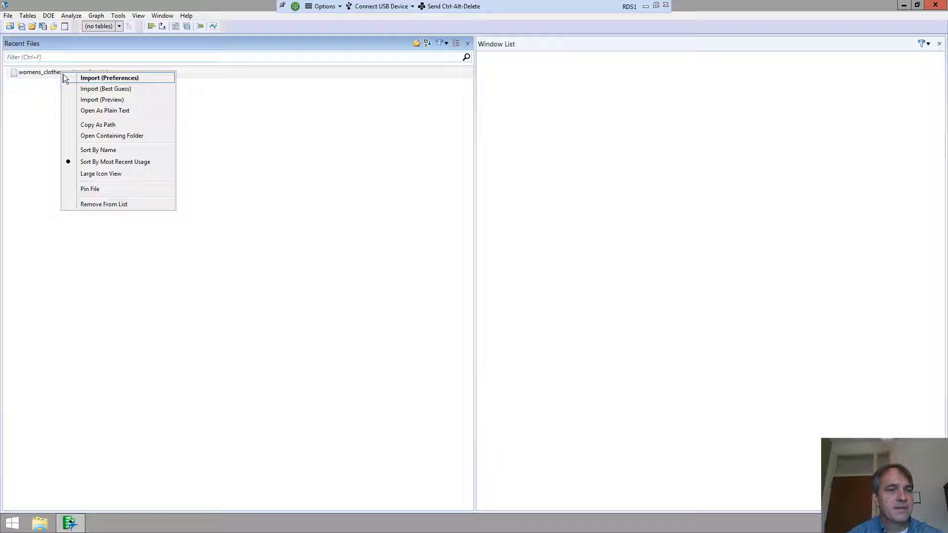
pyautogui.click(102, 204)
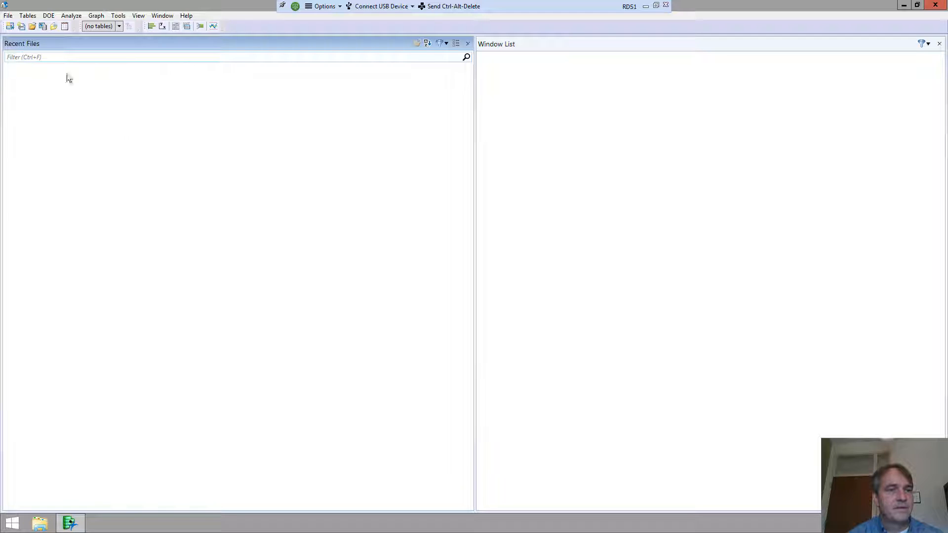
pyautogui.click(33, 27)
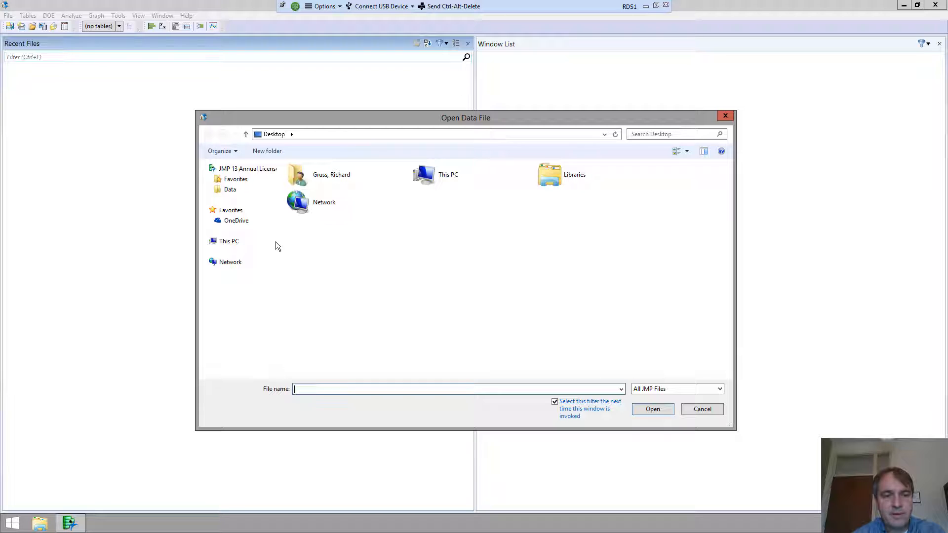
pyautogui.click(232, 242)
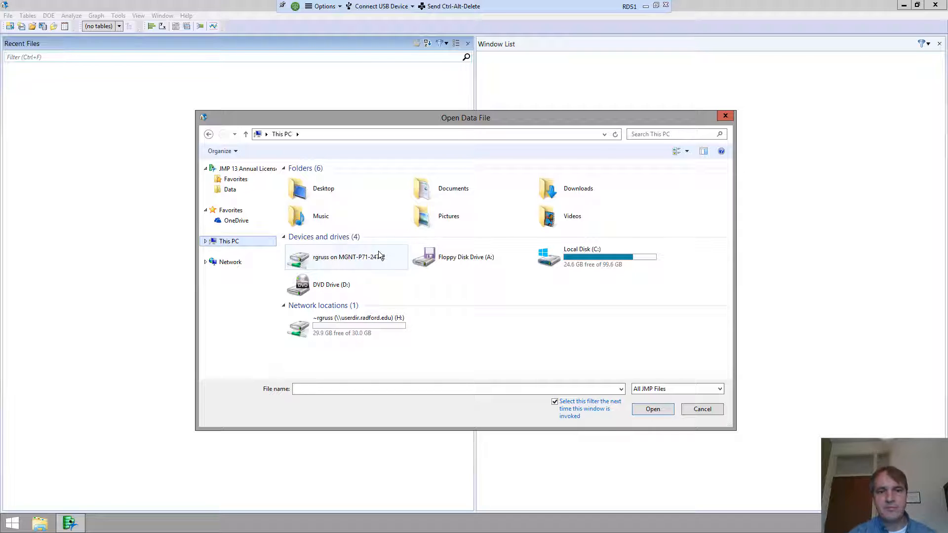
pyautogui.click(656, 6)
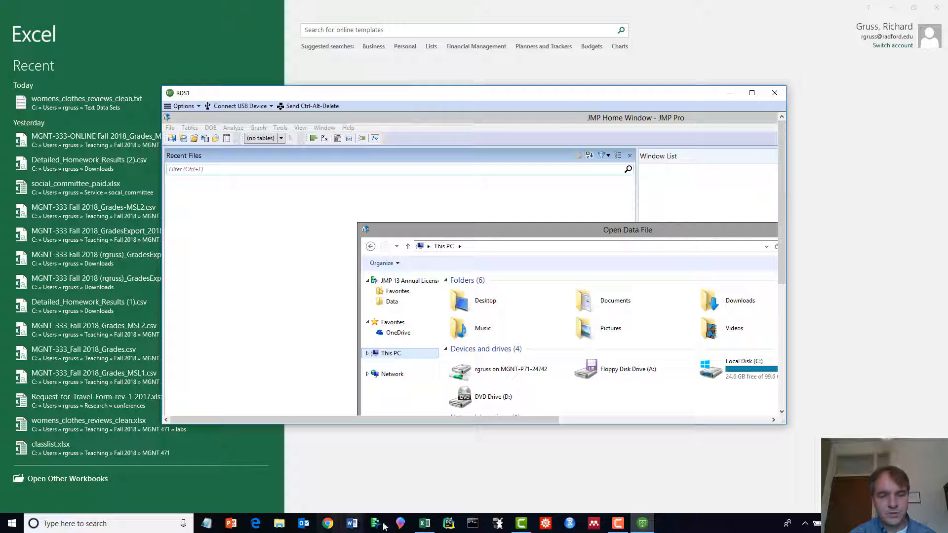
# - Run hostname in a local Command Prompt to find the computer name MGNT-P71-24742, then return to RDS1
pyautogui.click(472, 523)
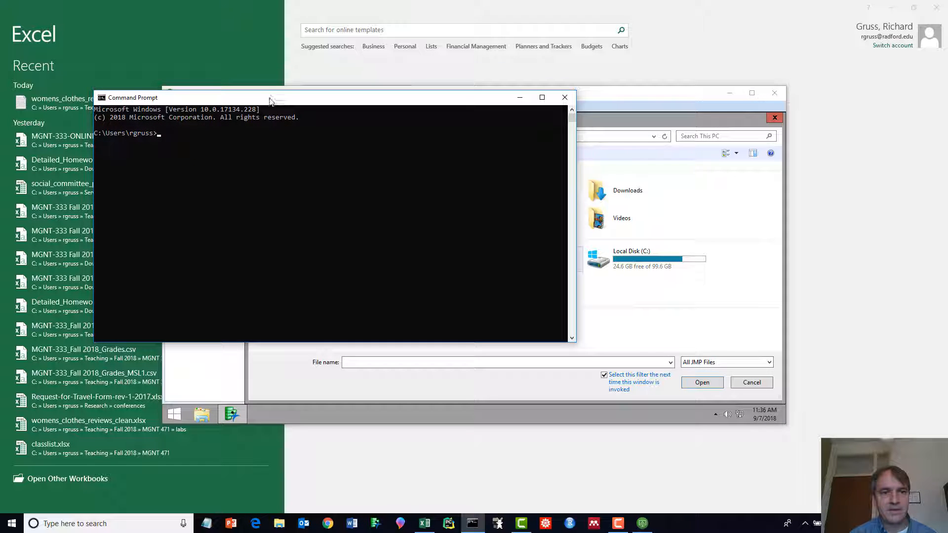
pyautogui.moveTo(278, 92); pyautogui.dragTo(431, 235)
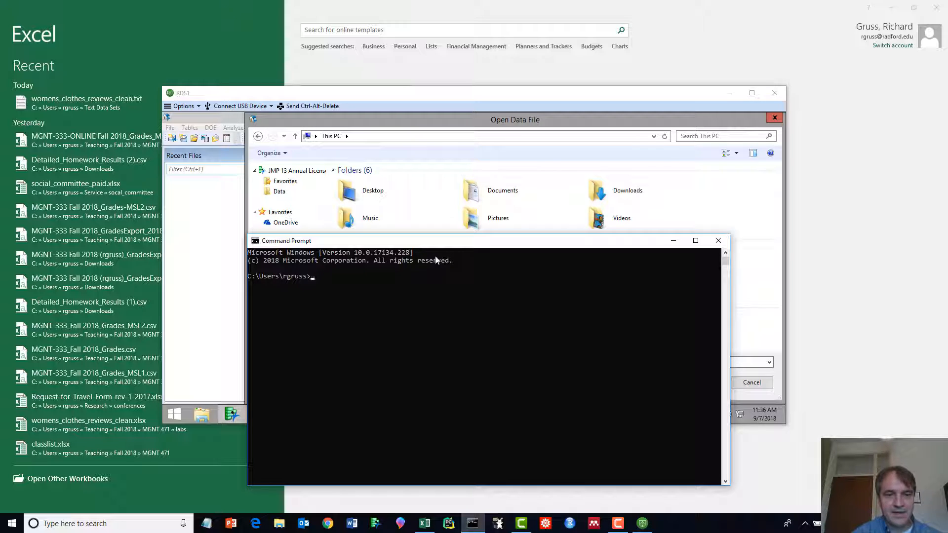
pyautogui.write('hostname')
pyautogui.press('Return')
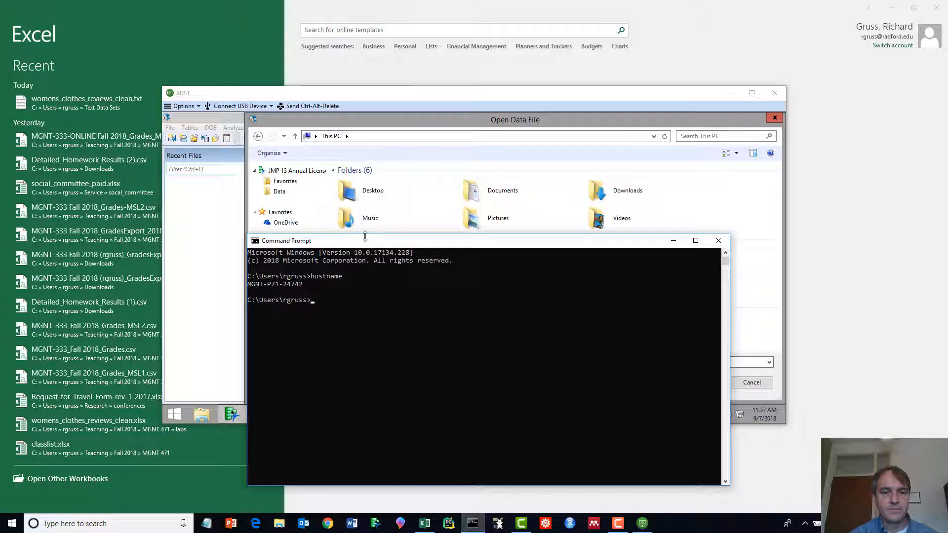
pyautogui.moveTo(360, 243); pyautogui.dragTo(255, 324)
pyautogui.click(414, 283)
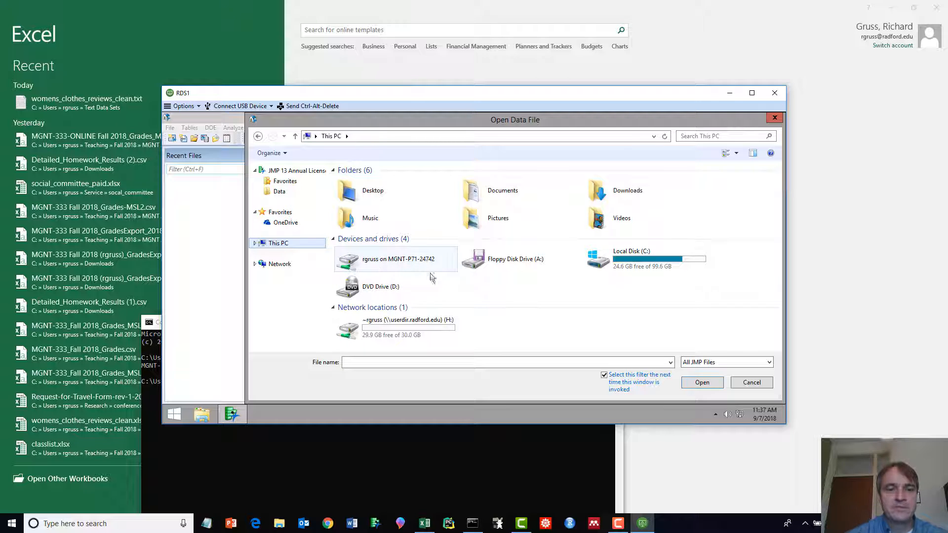
# - Open womens_clothes_reviews_clean.txt from the Text Data Sets folder on the redirected local drive
pyautogui.click(377, 263)
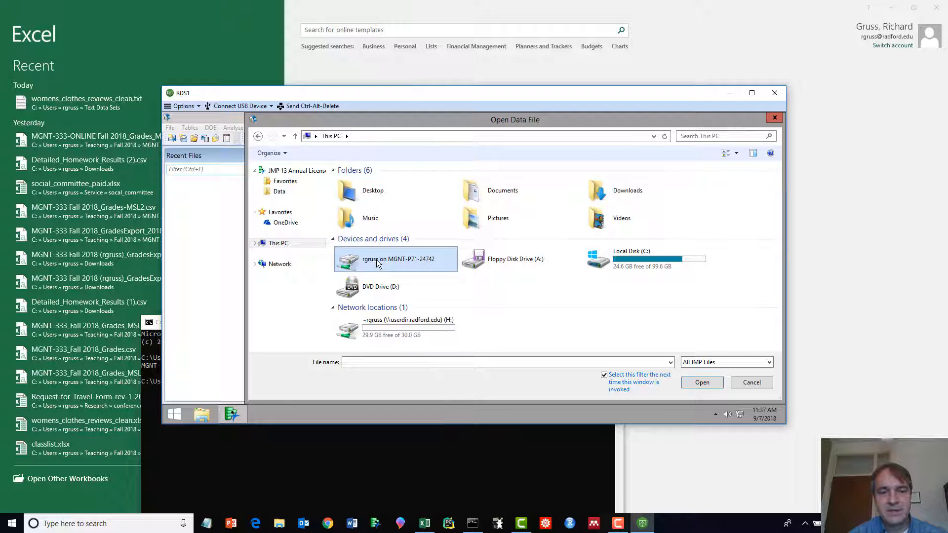
pyautogui.doubleClick(377, 262)
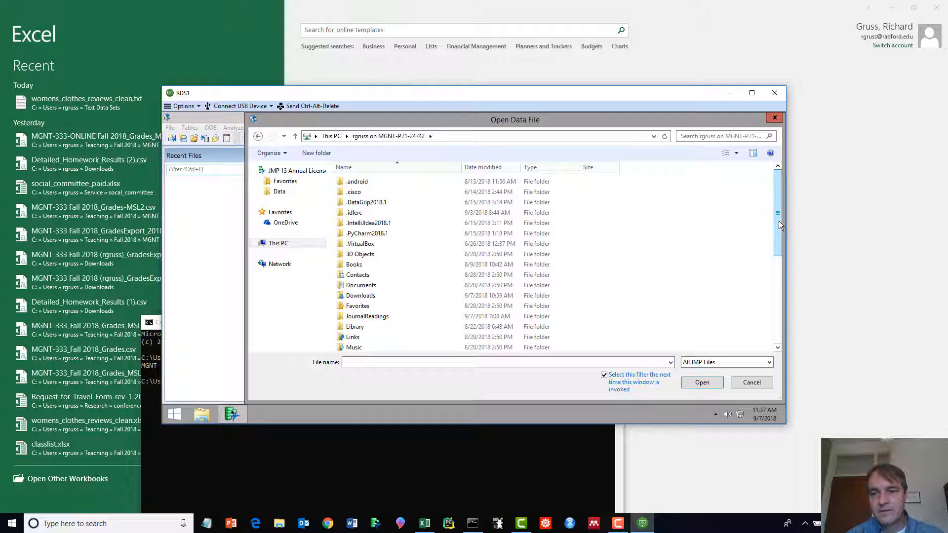
pyautogui.scroll(-6, 778, 221)
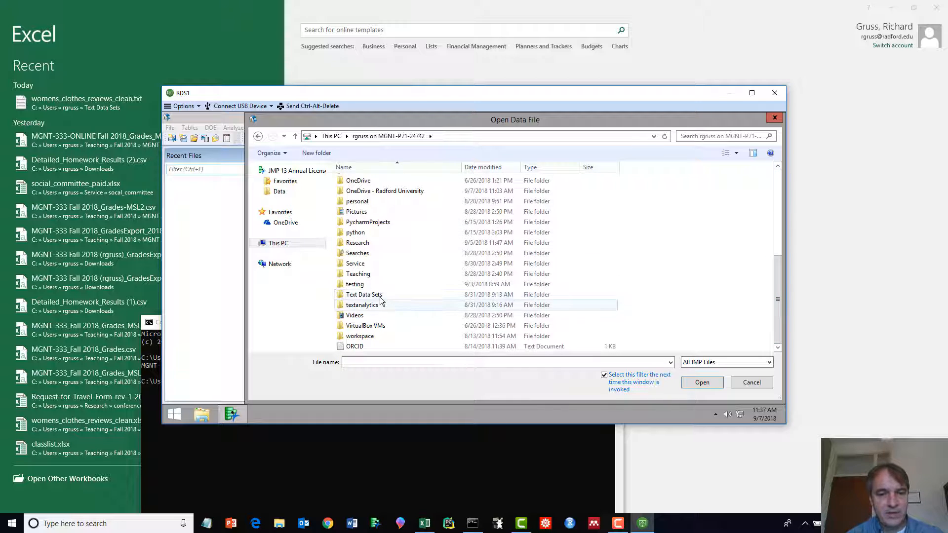
pyautogui.doubleClick(377, 295)
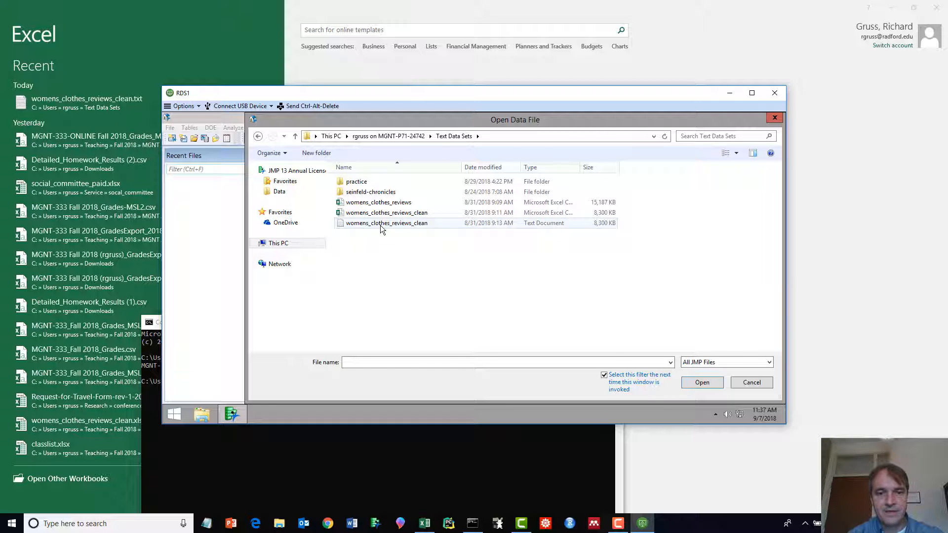
pyautogui.click(380, 225)
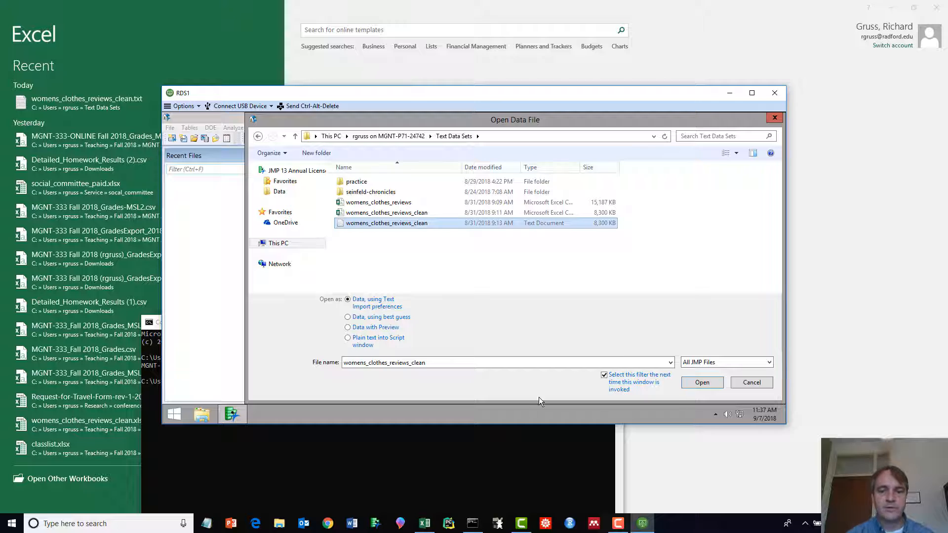
pyautogui.click(700, 381)
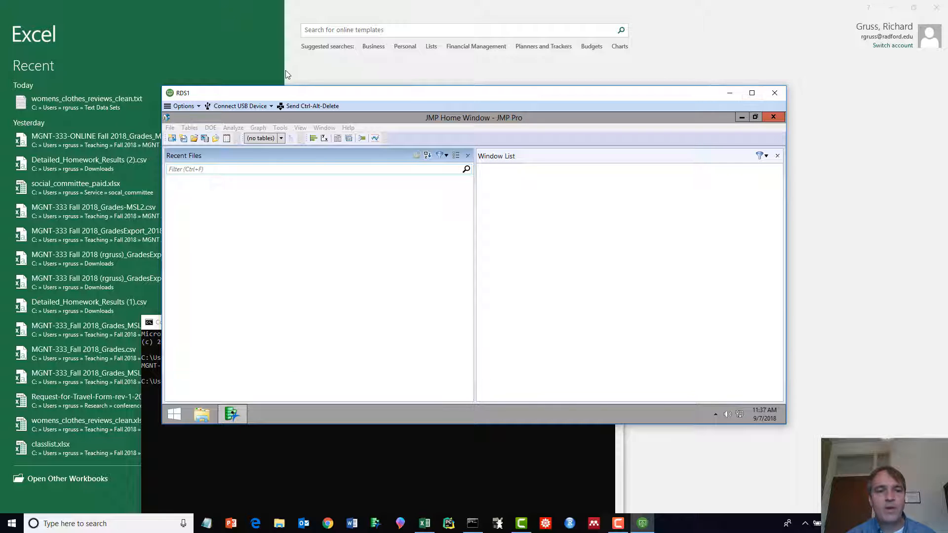
# - Maximize the remote desktop and the womens_clothes_reviews_clean table window showing 11 columns and 23,486 rows
pyautogui.click(752, 94)
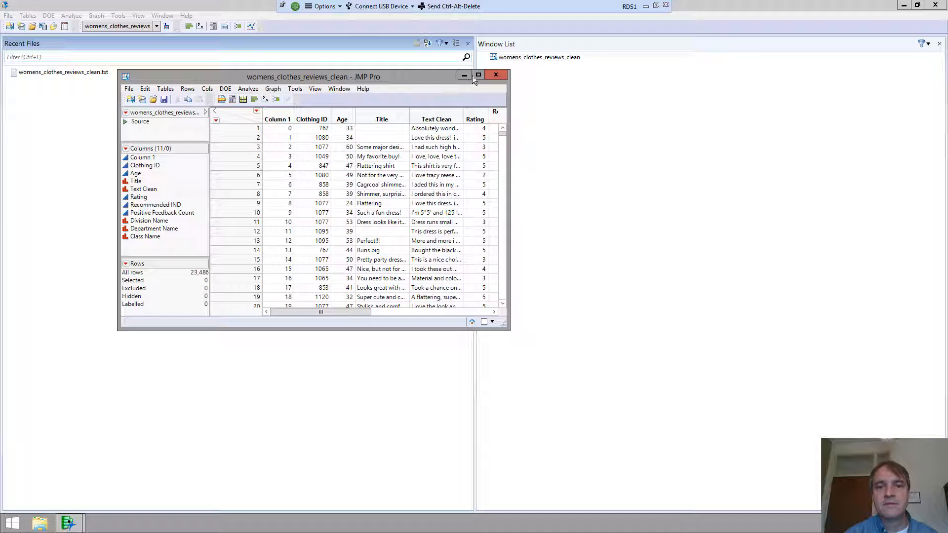
pyautogui.click(477, 74)
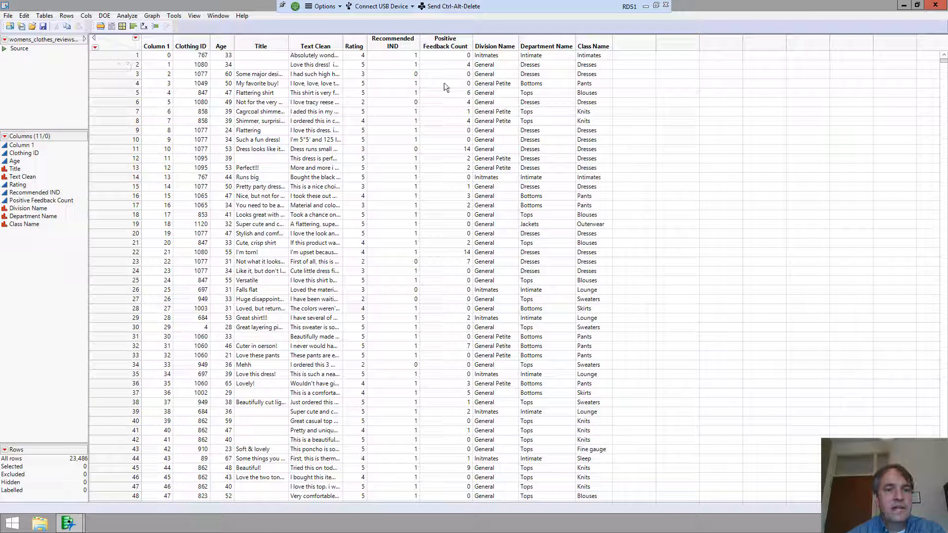
pyautogui.click(320, 56)
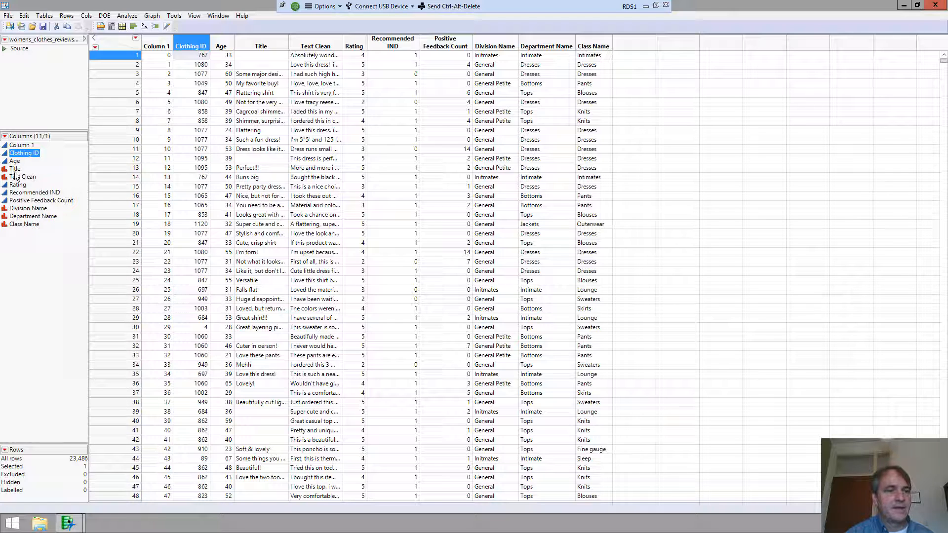
# - Inspect the Column Info of the Age and Title columns, closing both without changes
pyautogui.click(15, 170)
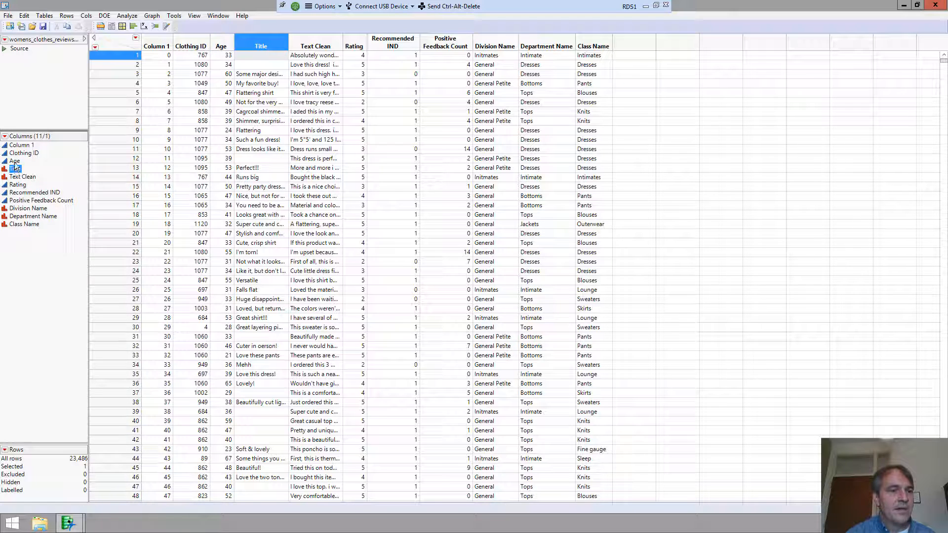
pyautogui.click(14, 161)
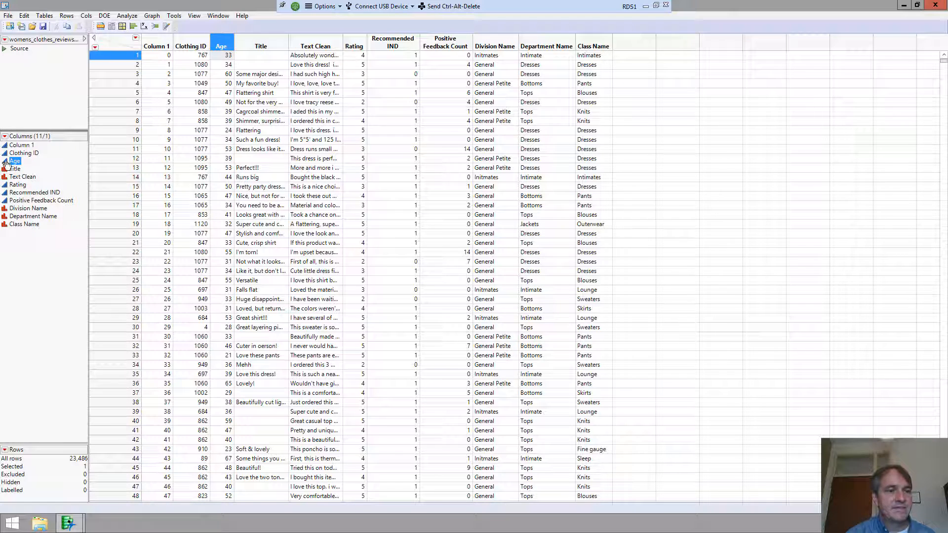
pyautogui.click(15, 170)
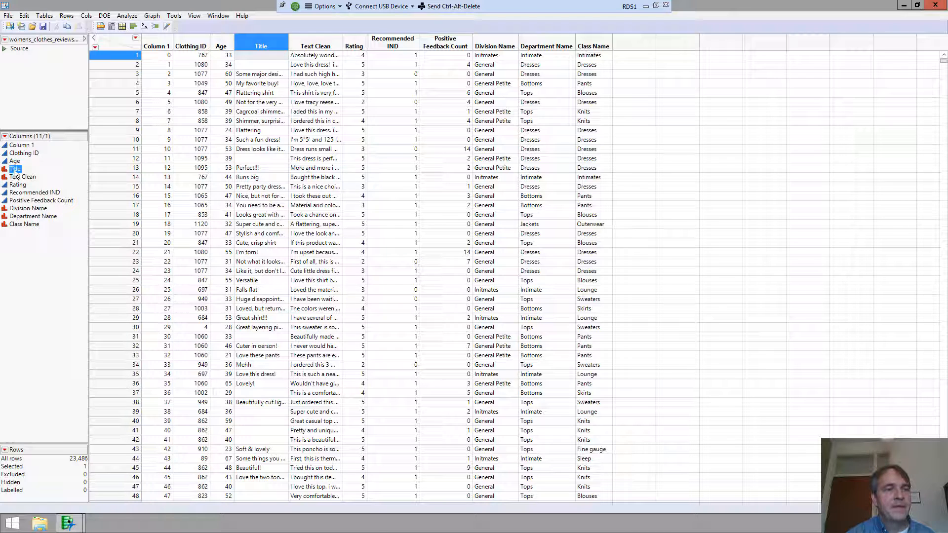
pyautogui.click(15, 161)
pyautogui.doubleClick(15, 161)
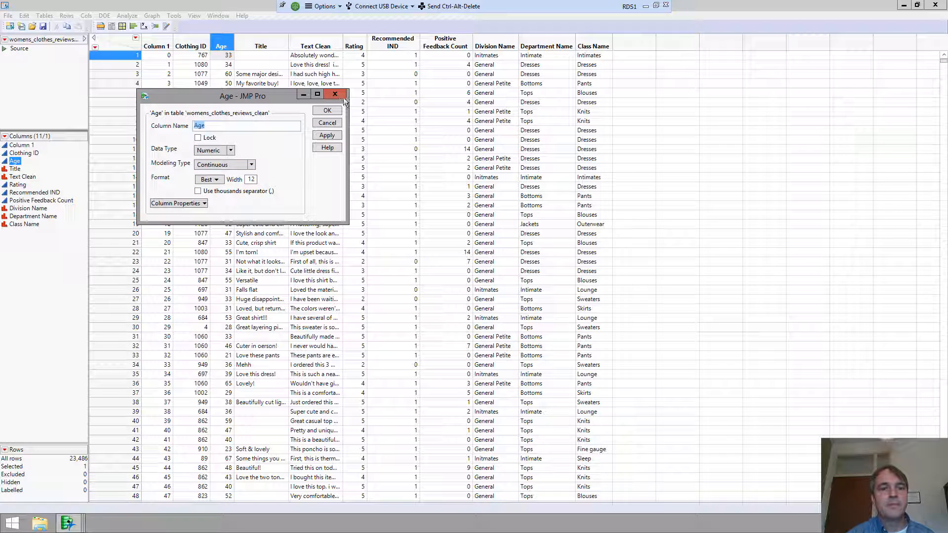
pyautogui.click(327, 123)
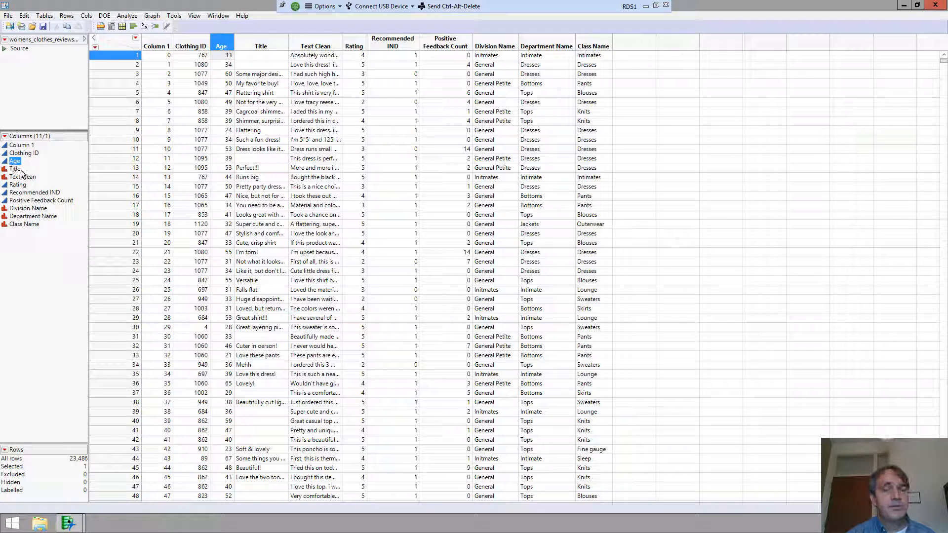
pyautogui.click(15, 169)
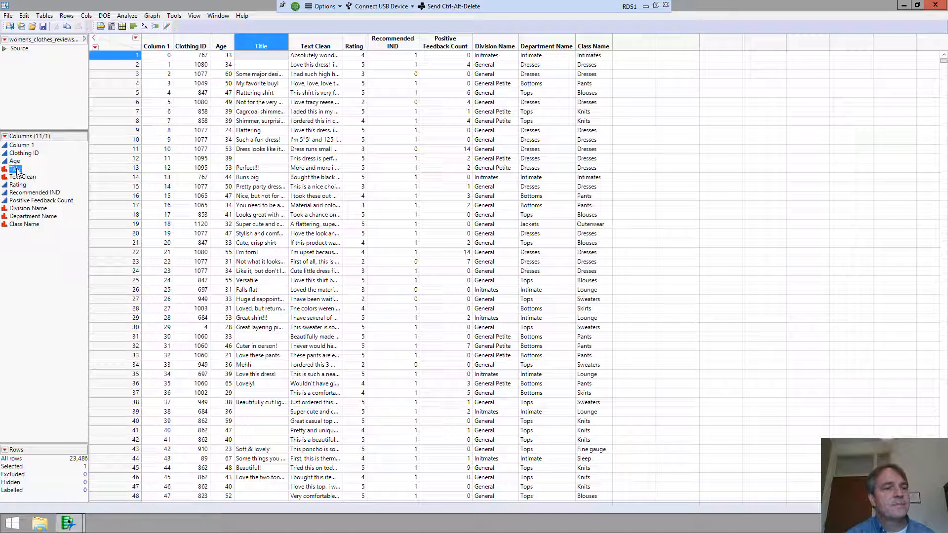
pyautogui.rightClick(16, 170)
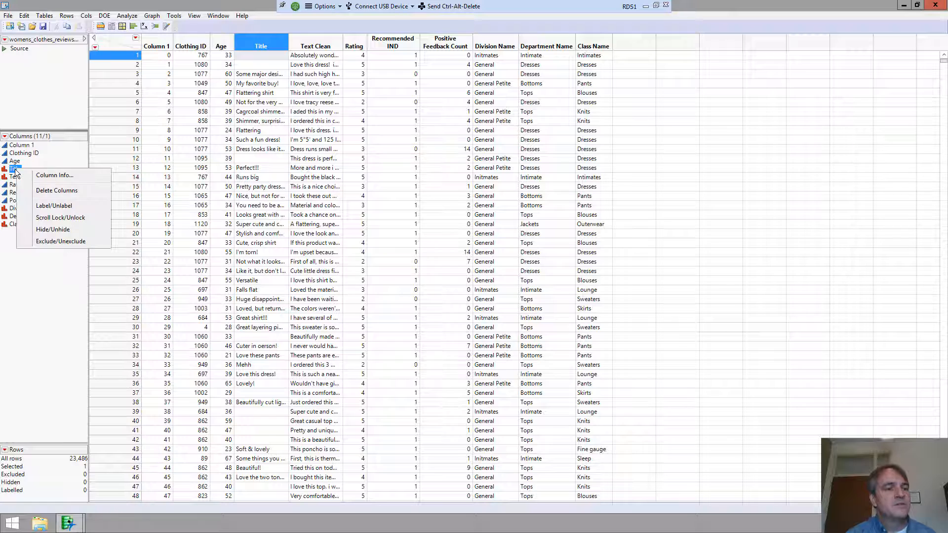
pyautogui.click(66, 175)
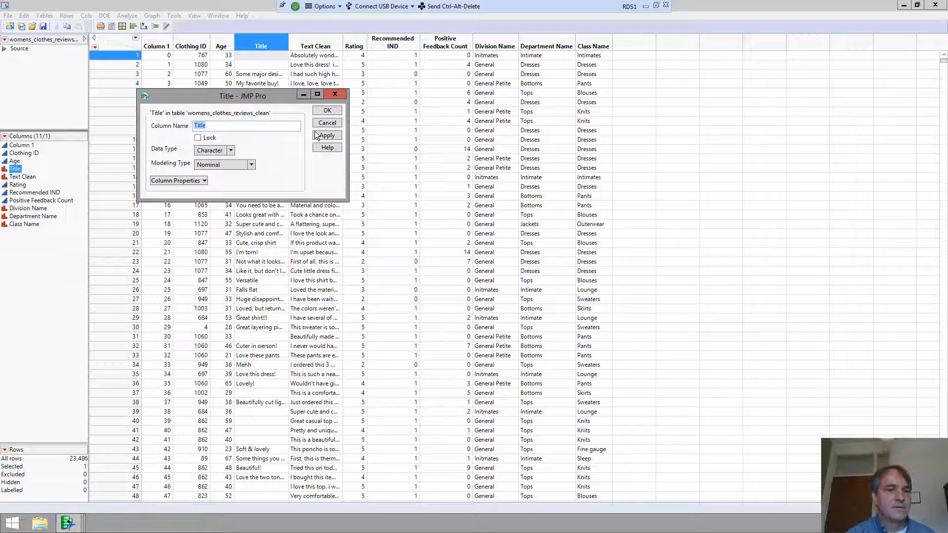
pyautogui.click(335, 93)
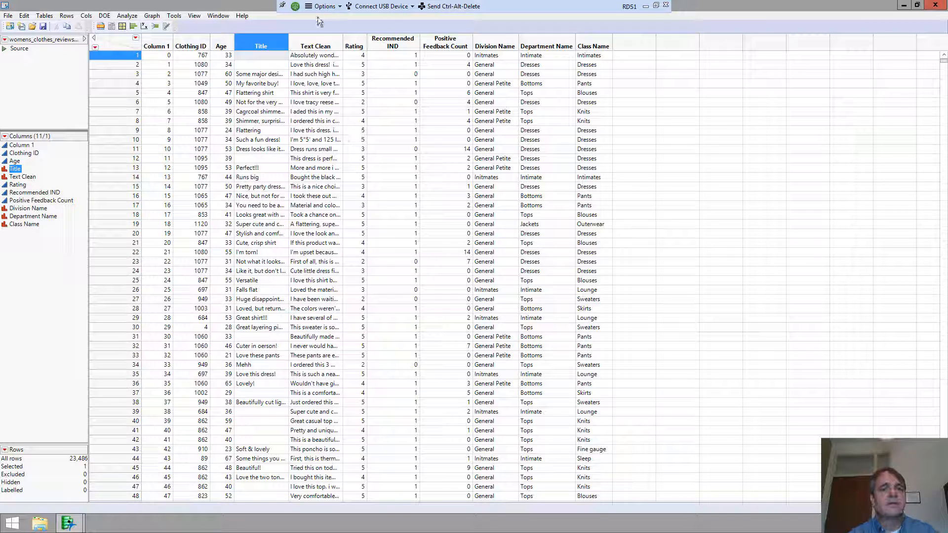
# - Drag the Text Clean column border wider and open the first review's text
pyautogui.moveTo(343, 50); pyautogui.dragTo(451, 51)
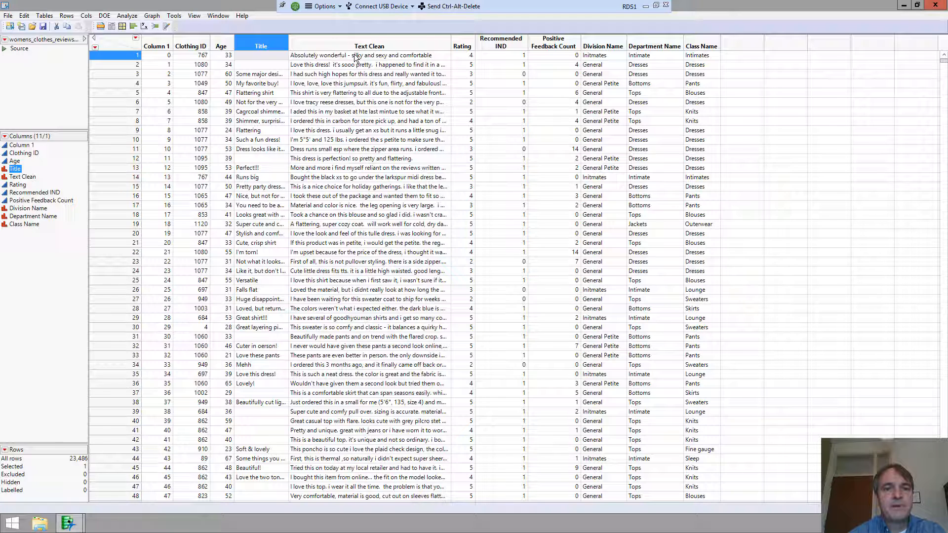
pyautogui.click(327, 55)
pyautogui.click(328, 56)
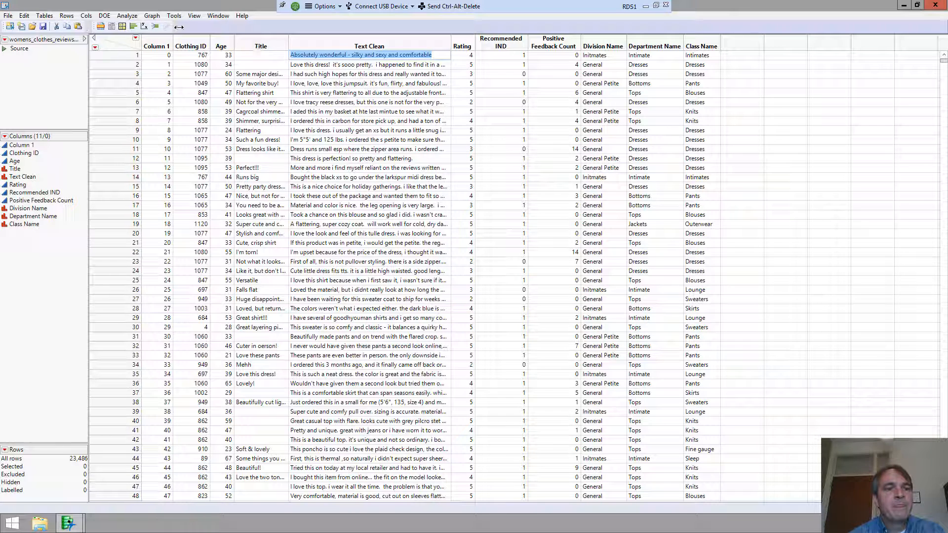
# - Run Text Explorer on Text Clean with maximum 3 words per phrase and 5000 maximum phrases
pyautogui.click(121, 16)
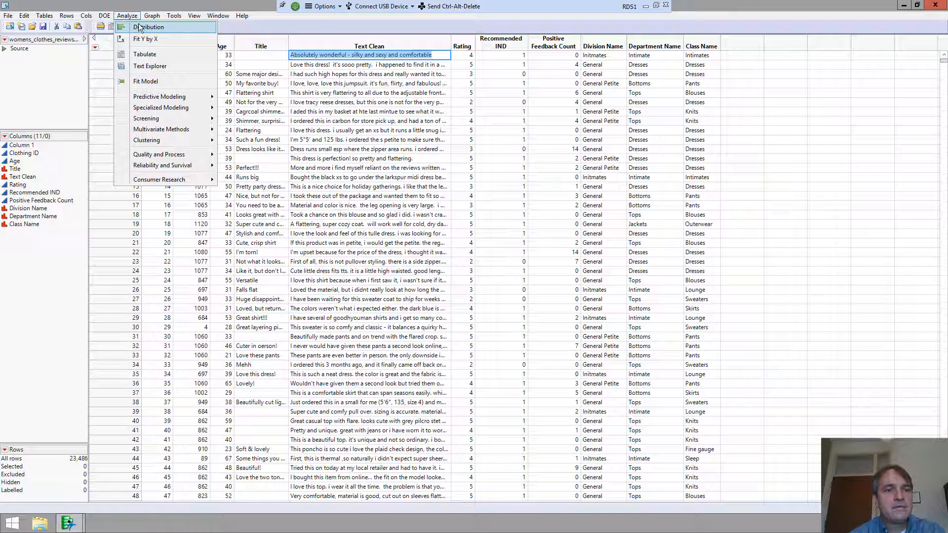
pyautogui.moveTo(165, 98)
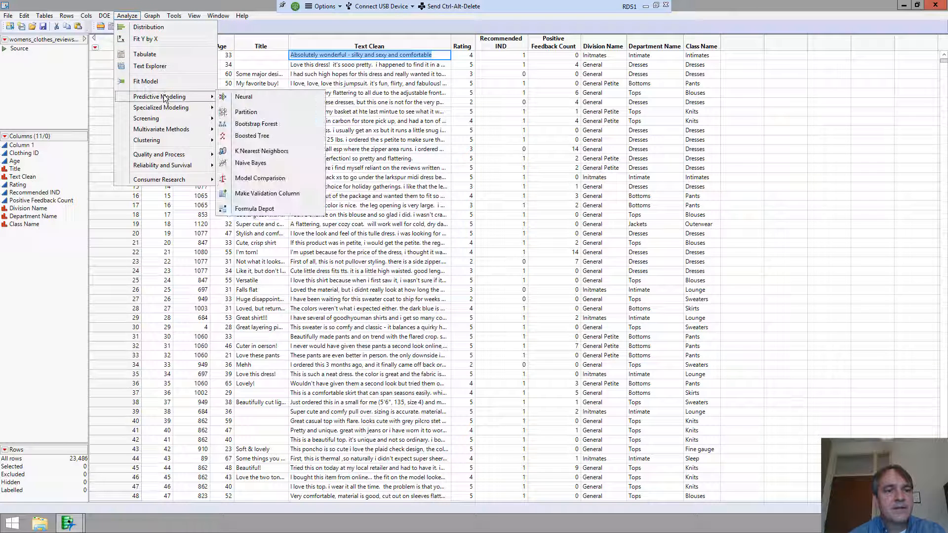
pyautogui.click(152, 65)
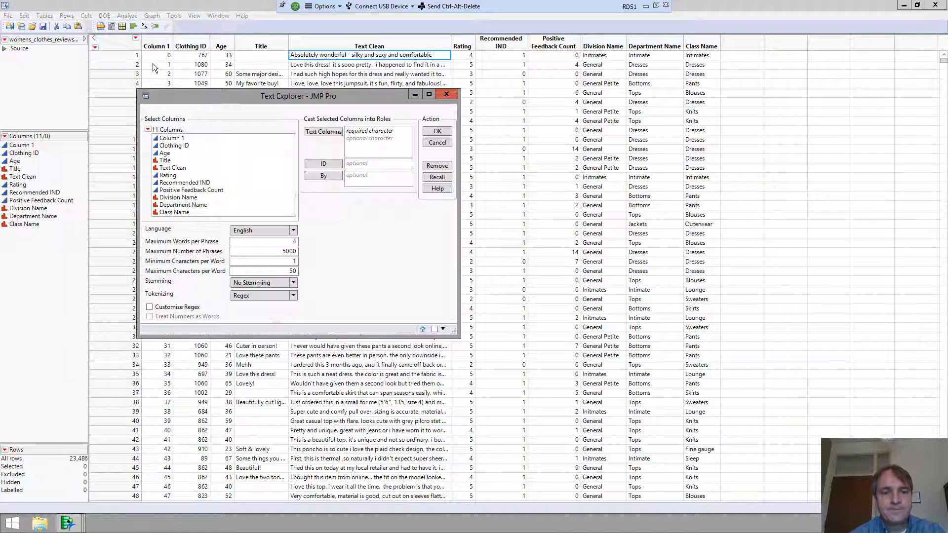
pyautogui.click(175, 169)
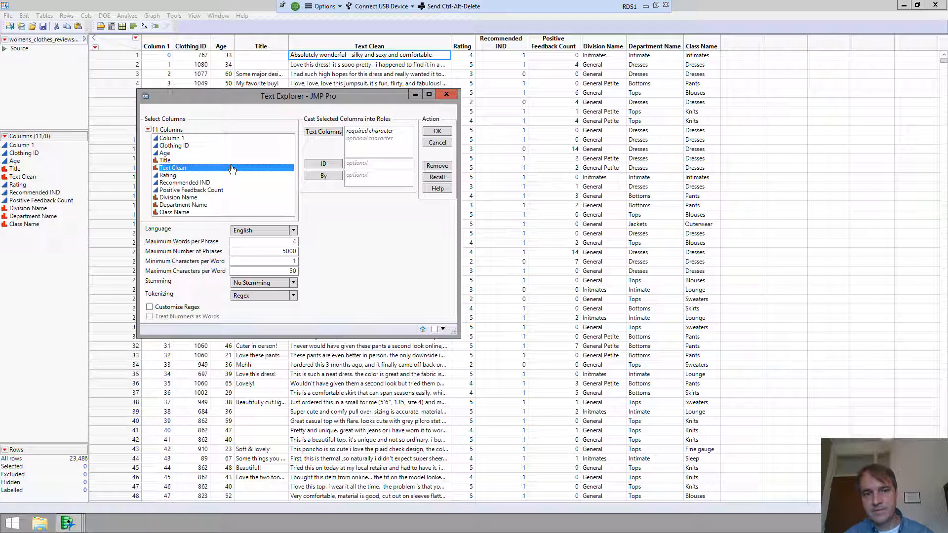
pyautogui.click(324, 134)
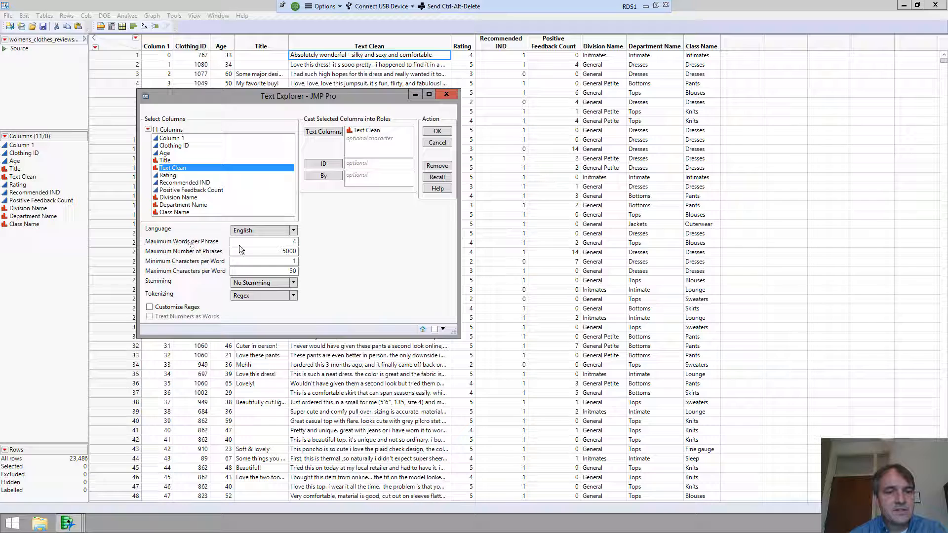
pyautogui.click(286, 242)
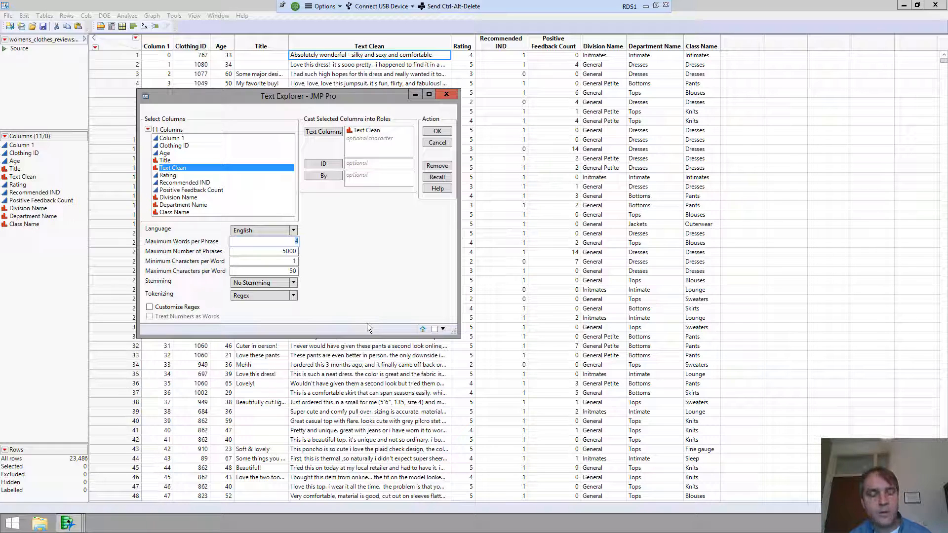
pyautogui.write('3')
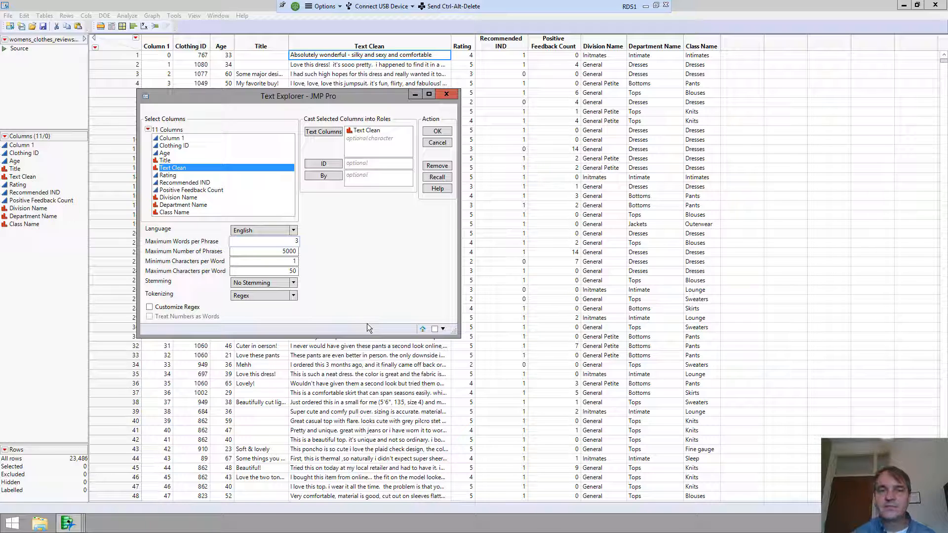
pyautogui.click(278, 251)
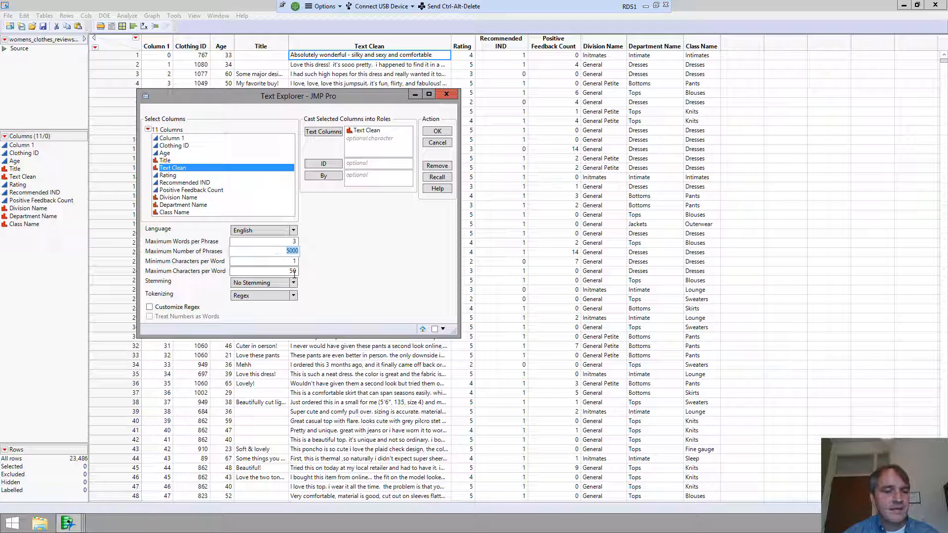
pyautogui.click(339, 272)
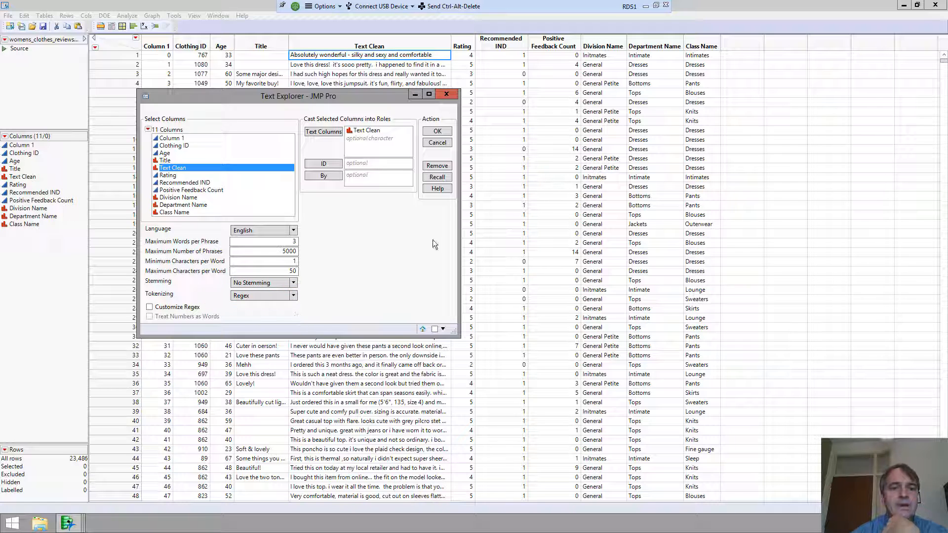
pyautogui.click(437, 143)
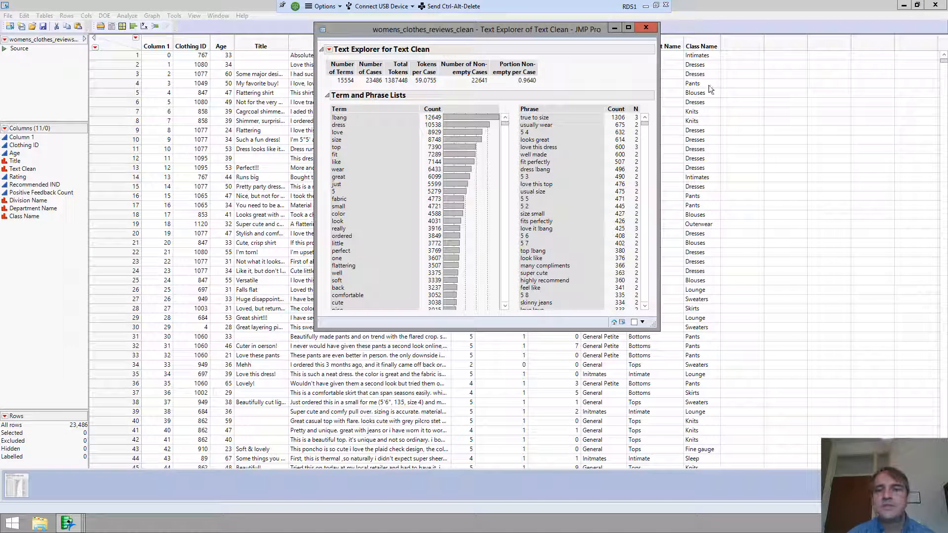
# - Maximize the Text Explorer report and stretch the Term and Phrase lists taller
pyautogui.click(628, 27)
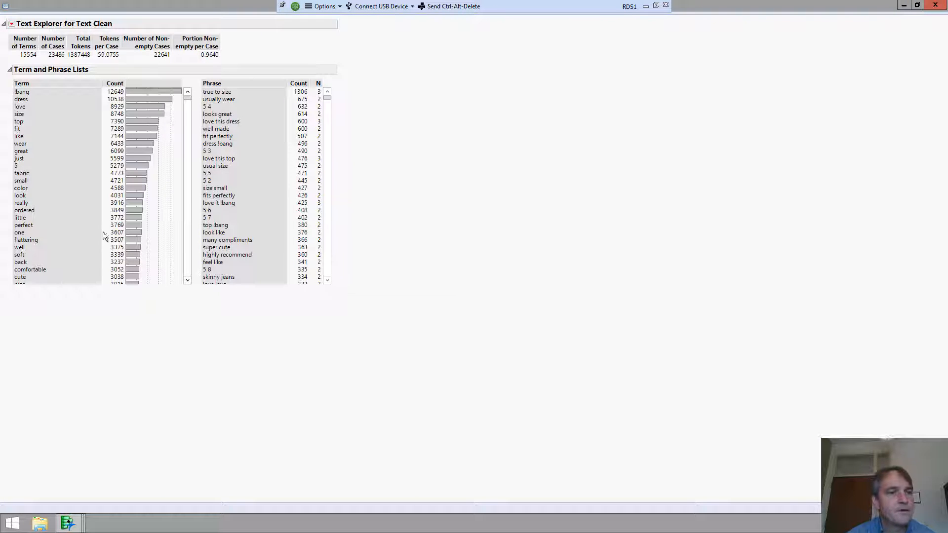
pyautogui.click(90, 276)
pyautogui.moveTo(72, 328); pyautogui.dragTo(57, 370)
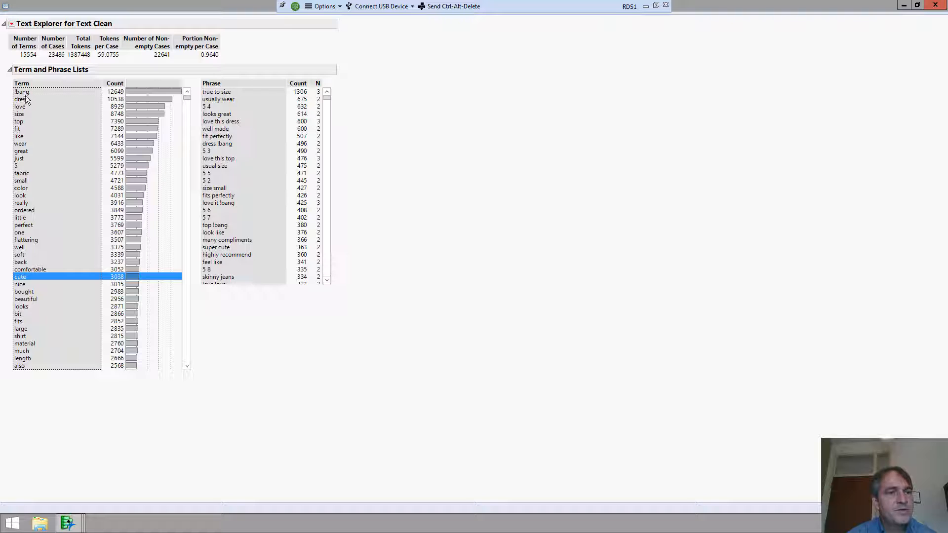
pyautogui.click(270, 213)
pyautogui.moveTo(249, 285); pyautogui.dragTo(229, 375)
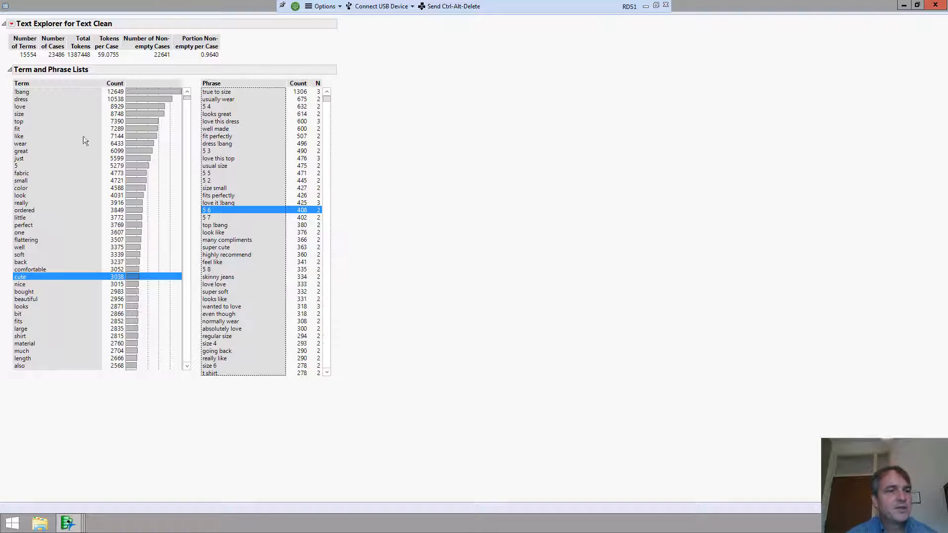
# - Select the top terms in turn: lbang, dress, love, size, top, fit, like, and 5
pyautogui.click(22, 92)
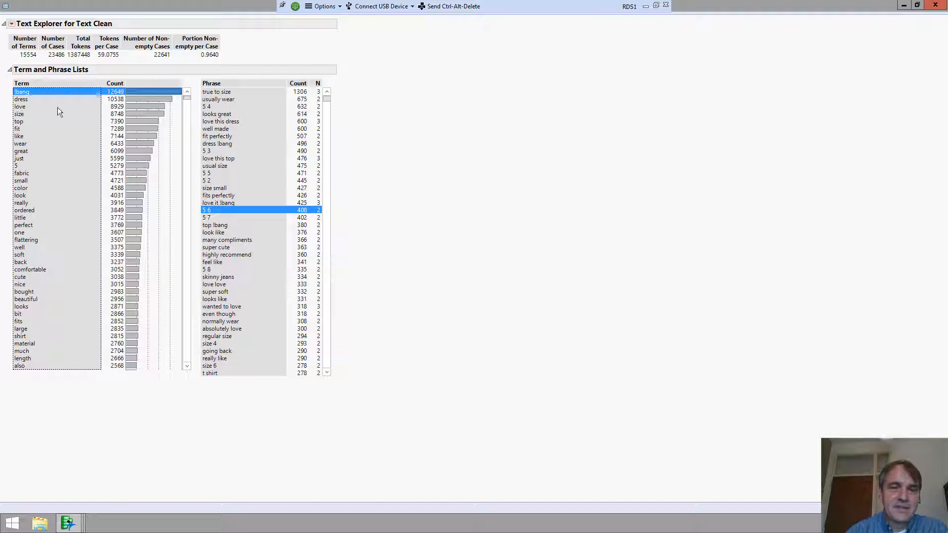
pyautogui.click(24, 101)
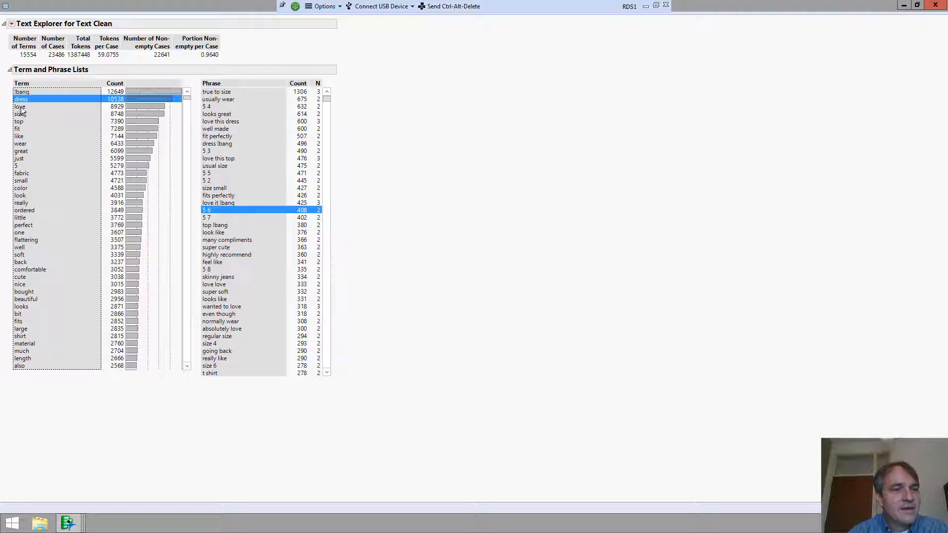
pyautogui.click(62, 107)
pyautogui.click(28, 99)
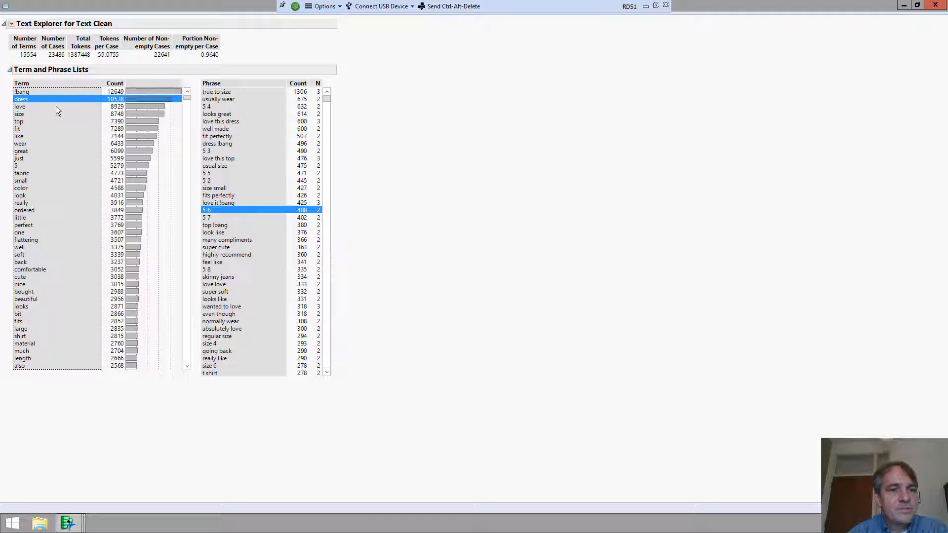
pyautogui.click(22, 115)
pyautogui.click(19, 122)
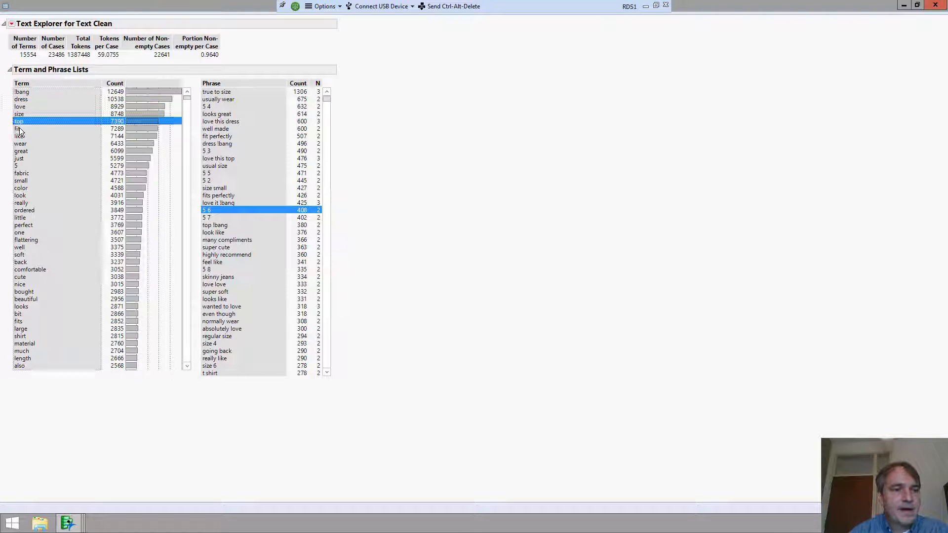
pyautogui.click(20, 129)
pyautogui.click(20, 136)
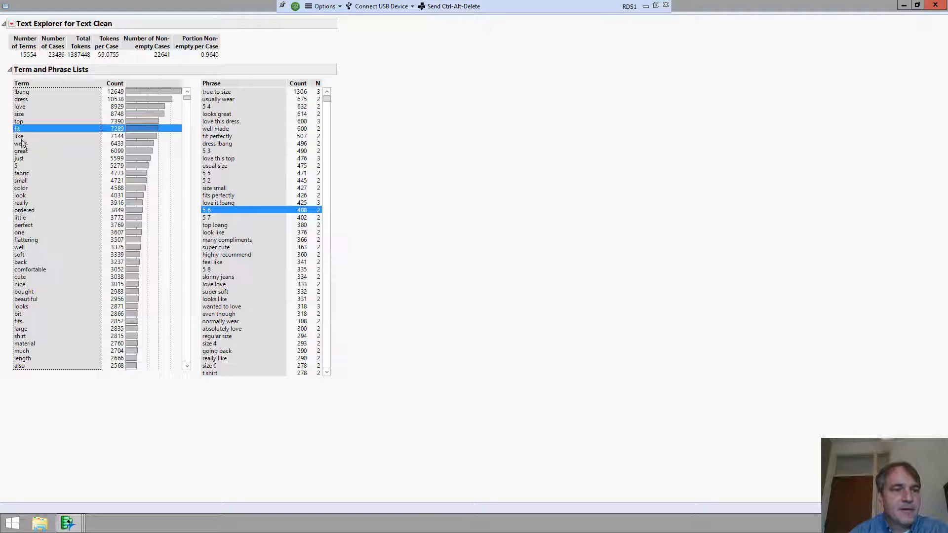
pyautogui.click(16, 167)
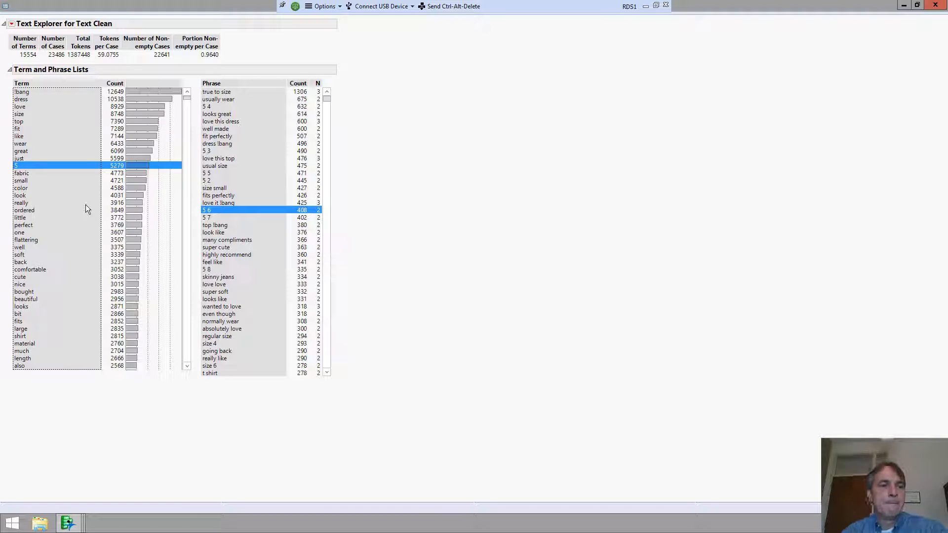
# - Show the Text Context of reviews containing the term 5 and move that window aside
pyautogui.rightClick(54, 165)
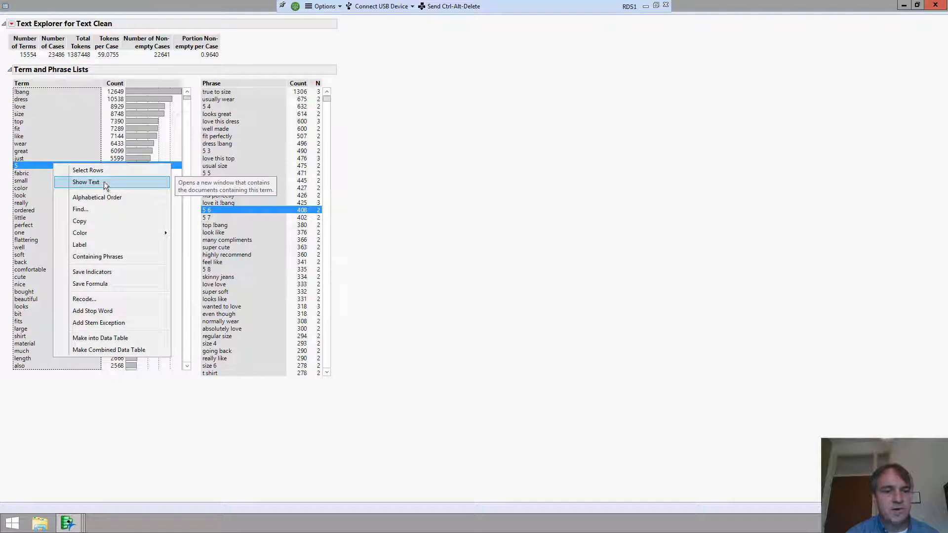
pyautogui.click(104, 184)
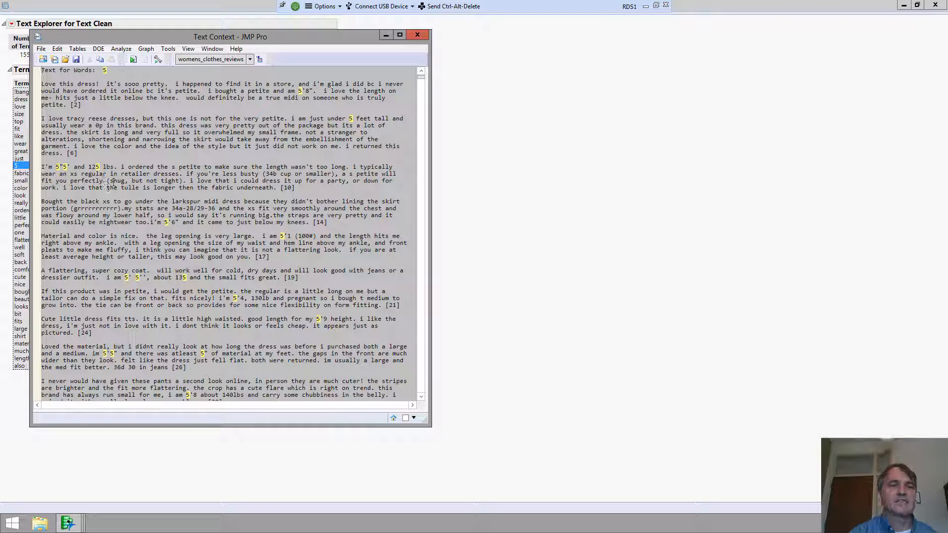
pyautogui.moveTo(340, 37); pyautogui.dragTo(703, 104)
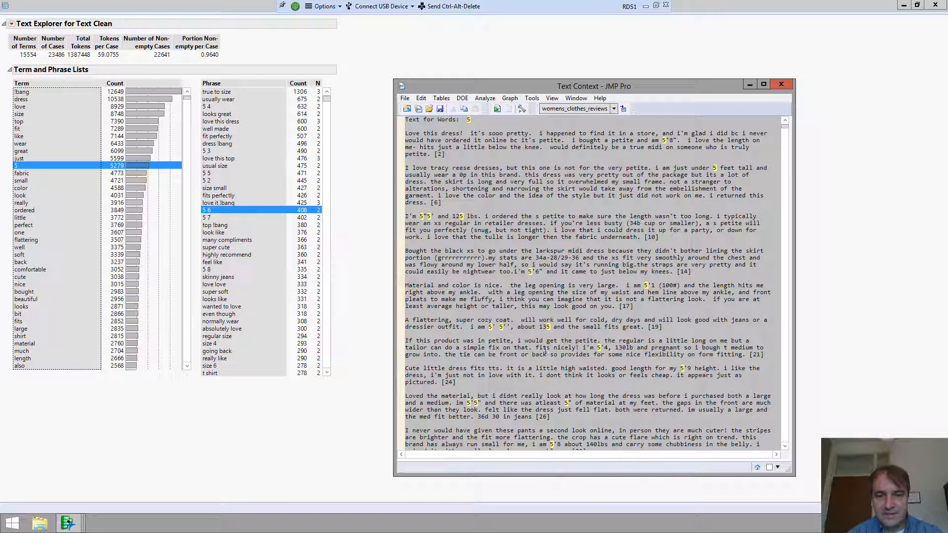
# - Scroll through the passages mentioning heights like 5, then close the Text Context window
pyautogui.scroll(-3, 605, 350)
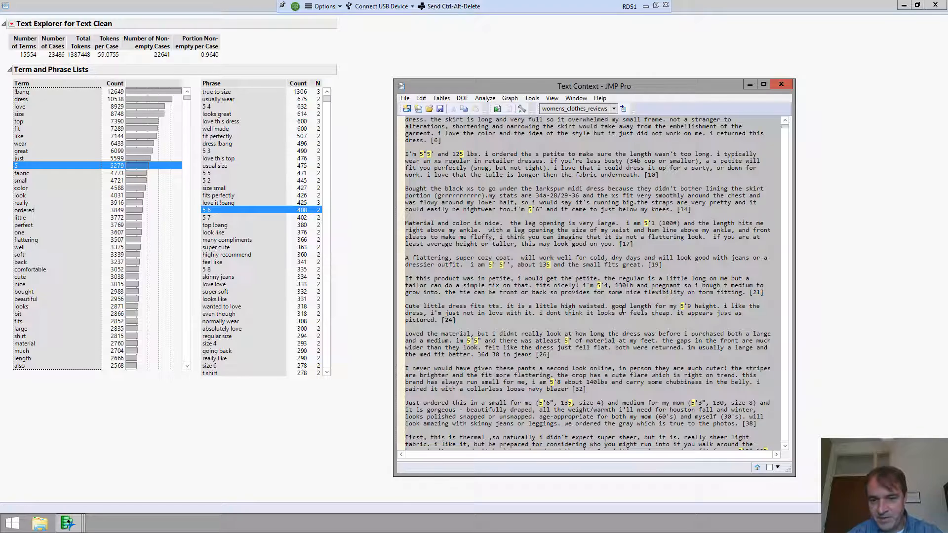
pyautogui.scroll(-3, 623, 309)
pyautogui.scroll(-3, 631, 306)
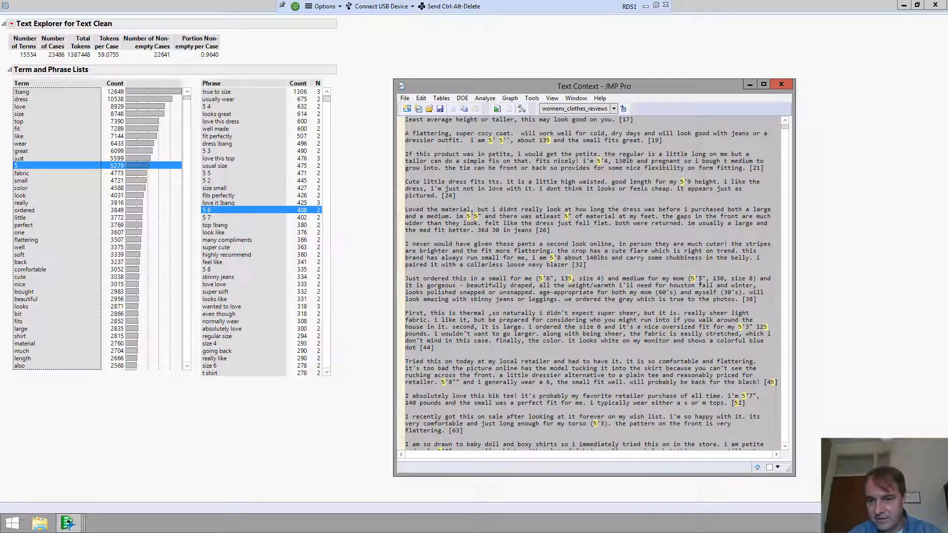
pyautogui.scroll(-3, 699, 280)
pyautogui.scroll(-3, 573, 313)
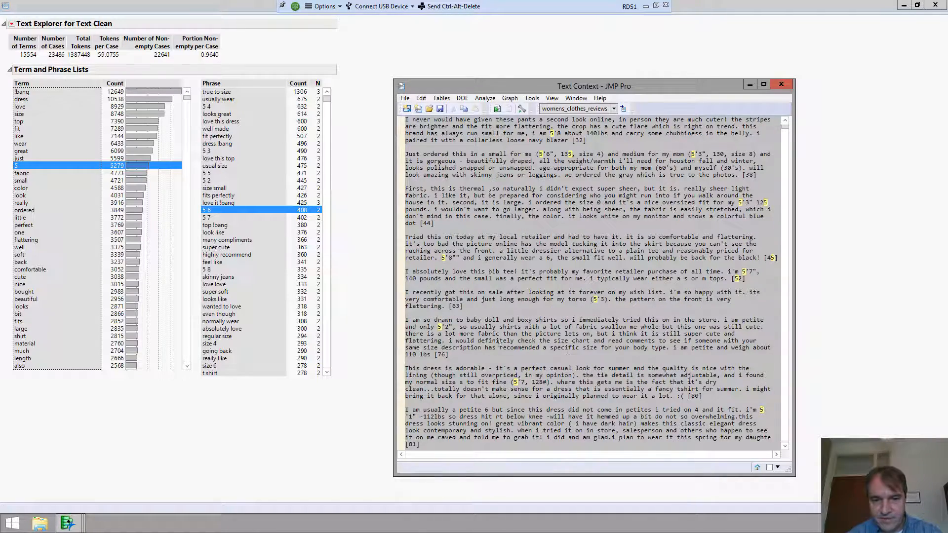
pyautogui.scroll(-8, 499, 344)
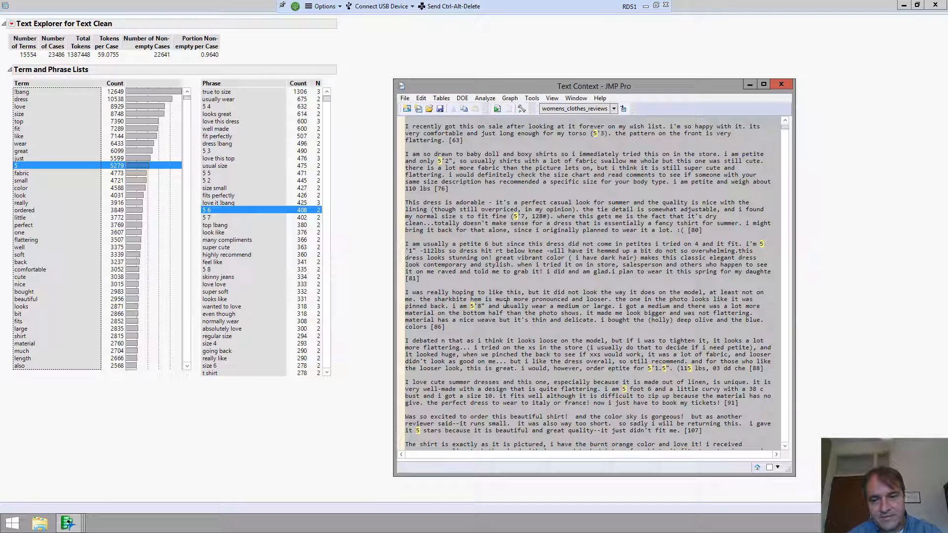
pyautogui.scroll(-3, 506, 303)
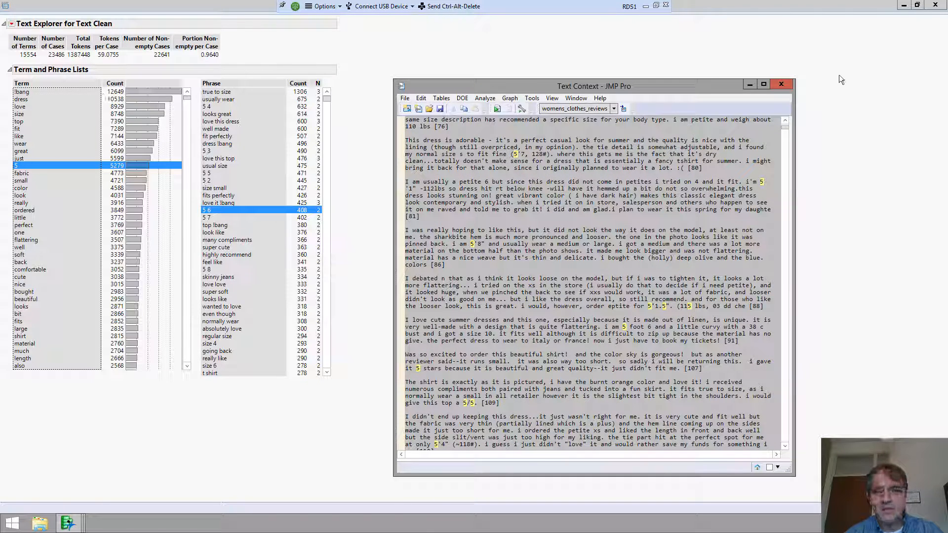
pyautogui.click(781, 84)
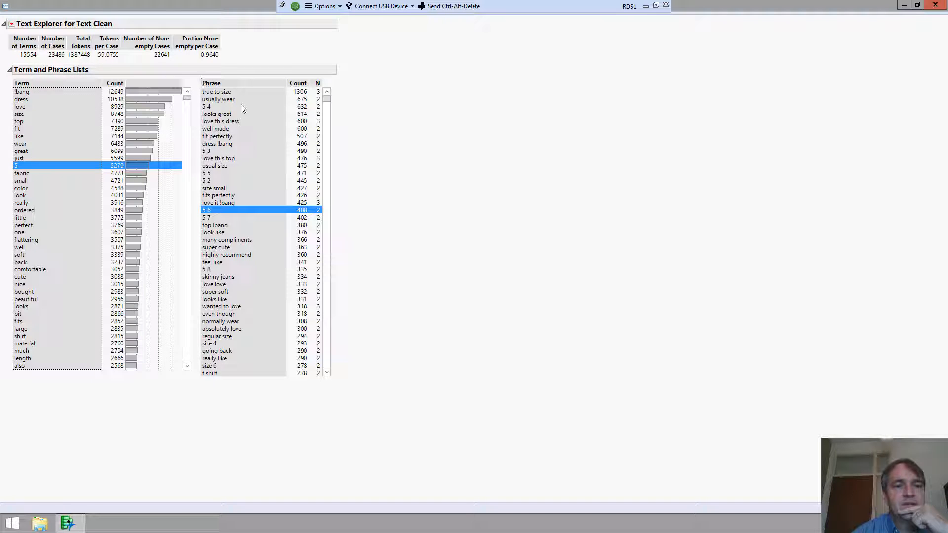
pyautogui.click(216, 92)
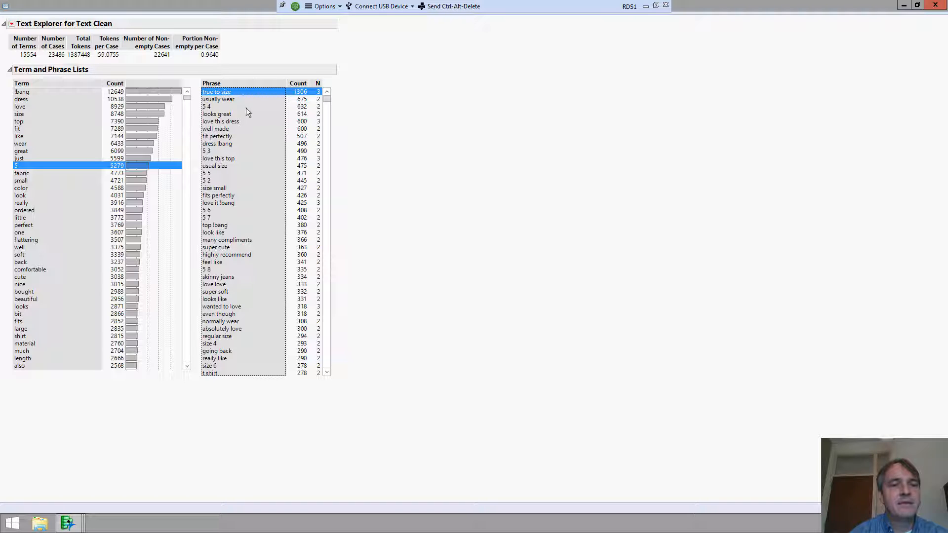
pyautogui.click(223, 100)
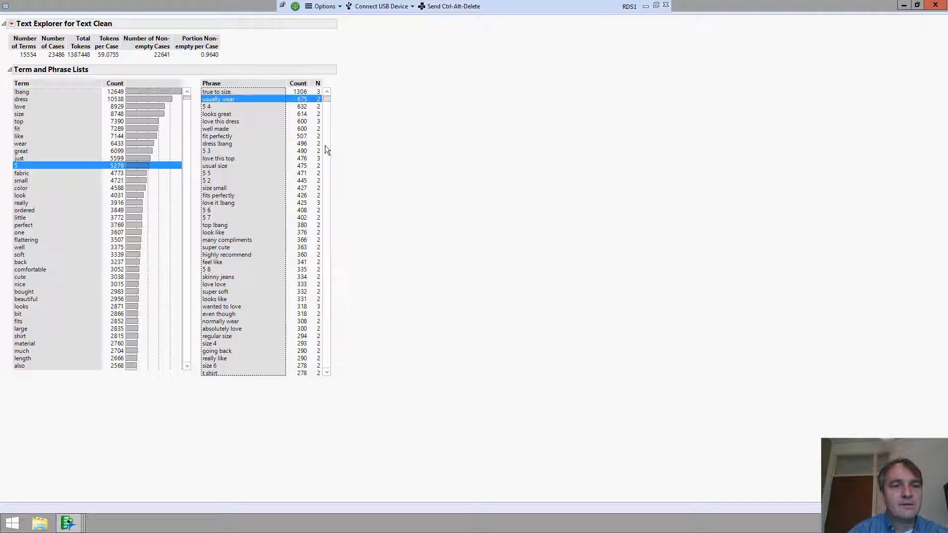
pyautogui.click(220, 106)
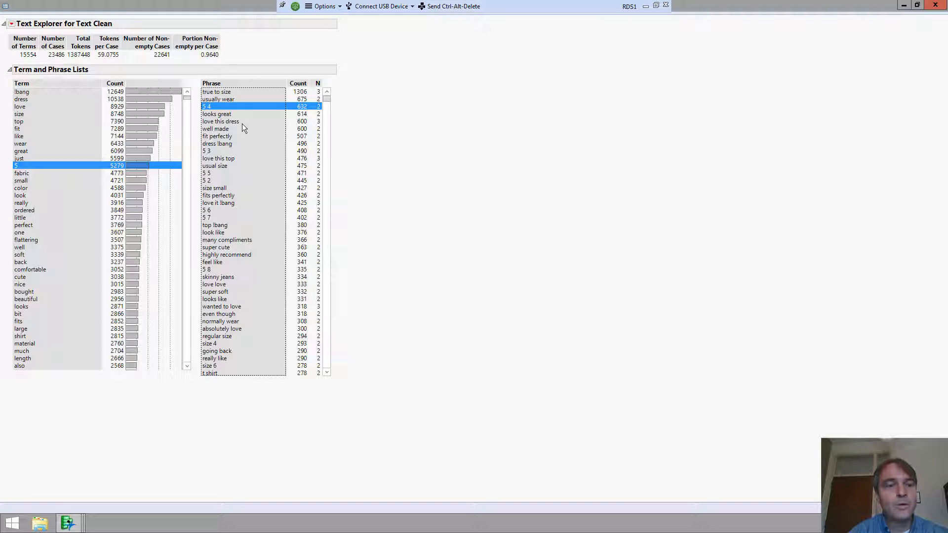
pyautogui.click(229, 122)
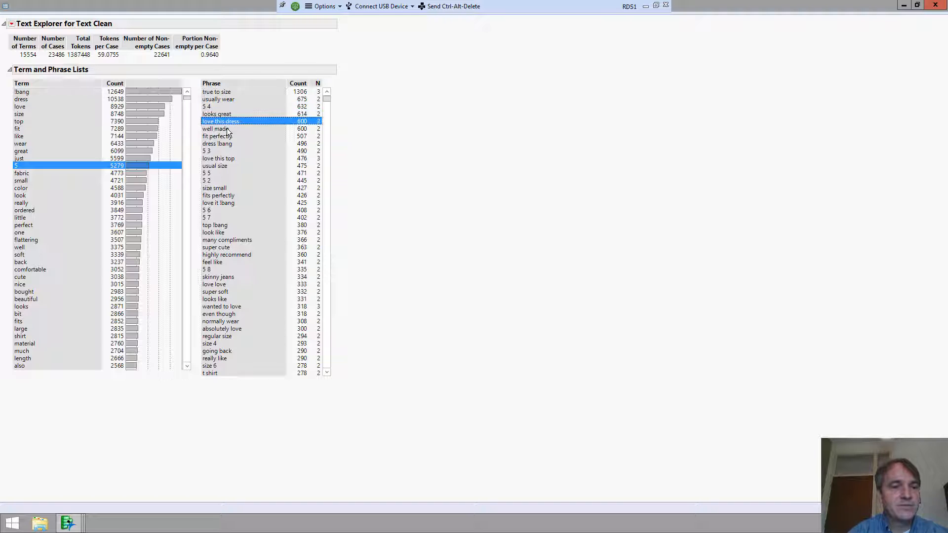
pyautogui.press('Down')
pyautogui.press('Down')
pyautogui.press('Down')
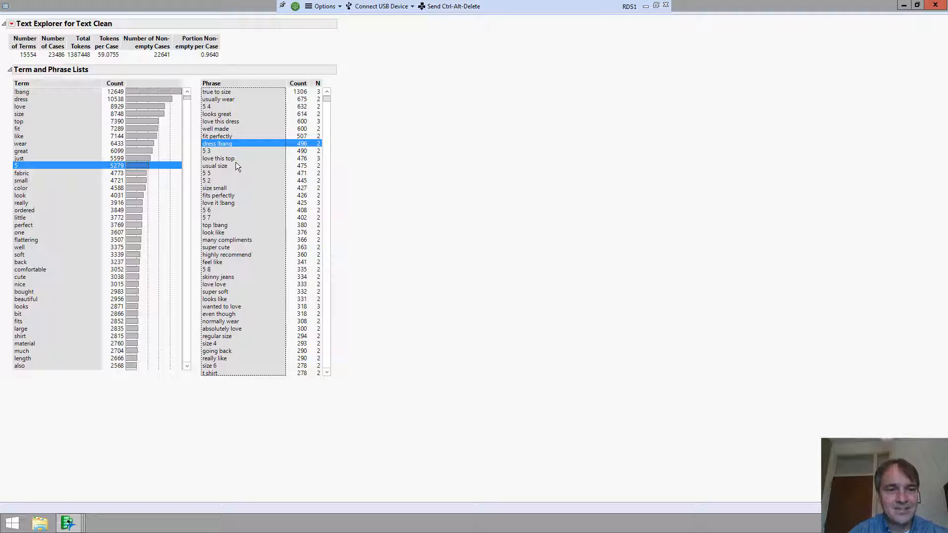
pyautogui.press('Down')
pyautogui.press('Down')
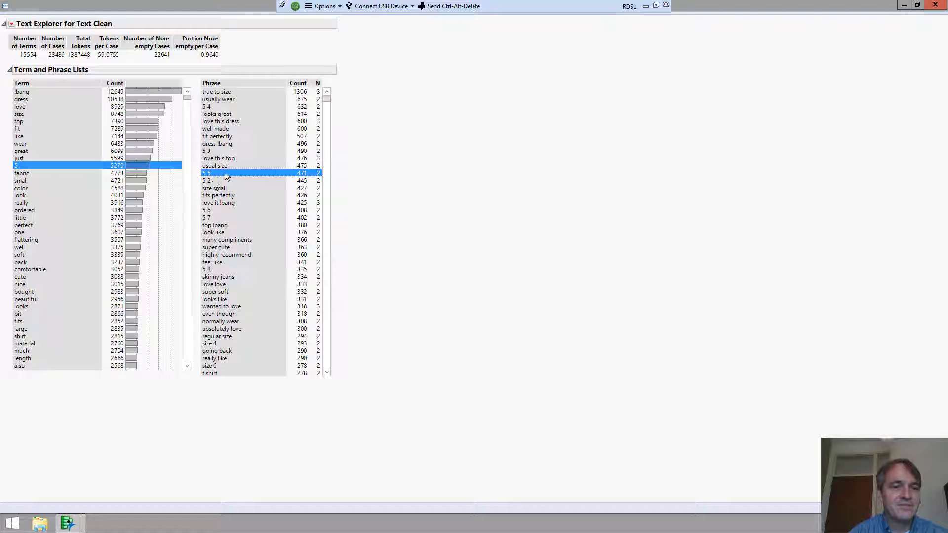
pyautogui.click(227, 170)
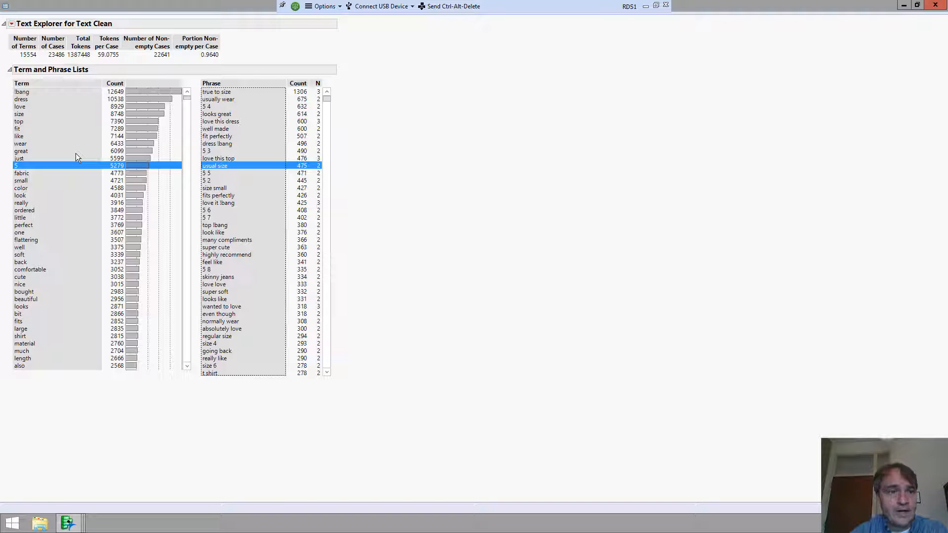
pyautogui.click(25, 99)
pyautogui.click(25, 114)
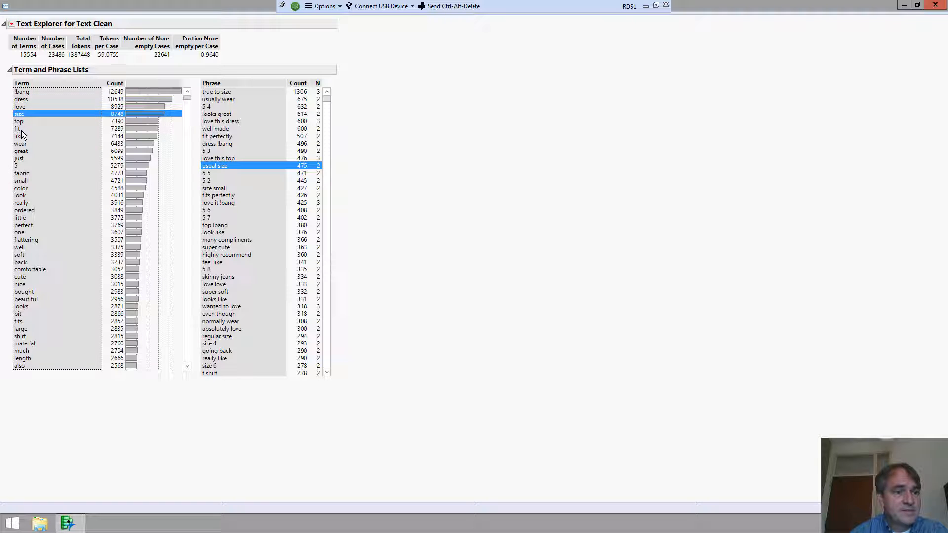
pyautogui.click(22, 129)
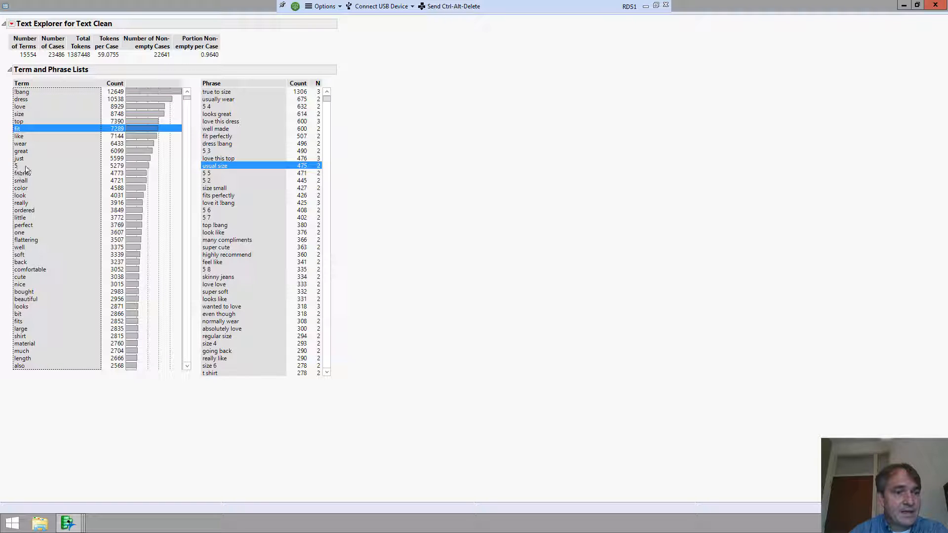
pyautogui.click(25, 166)
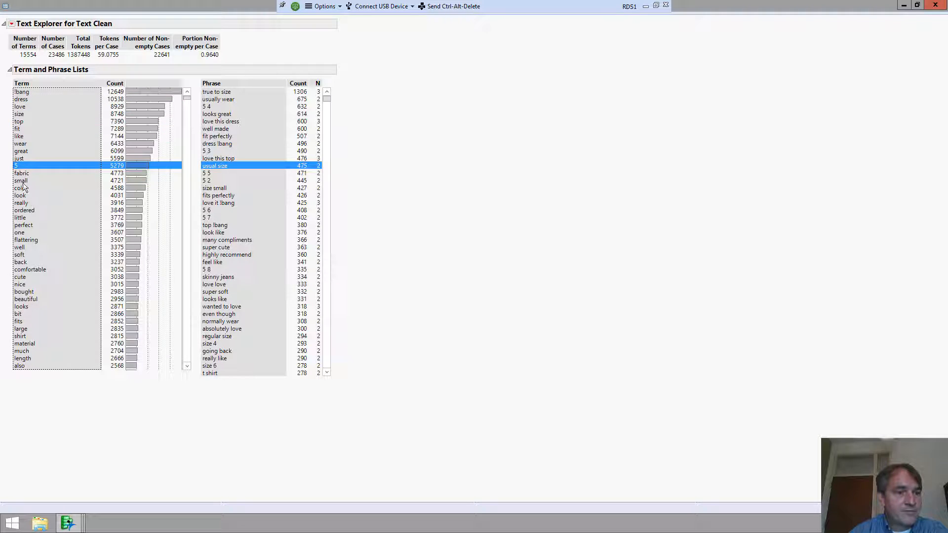
pyautogui.click(25, 181)
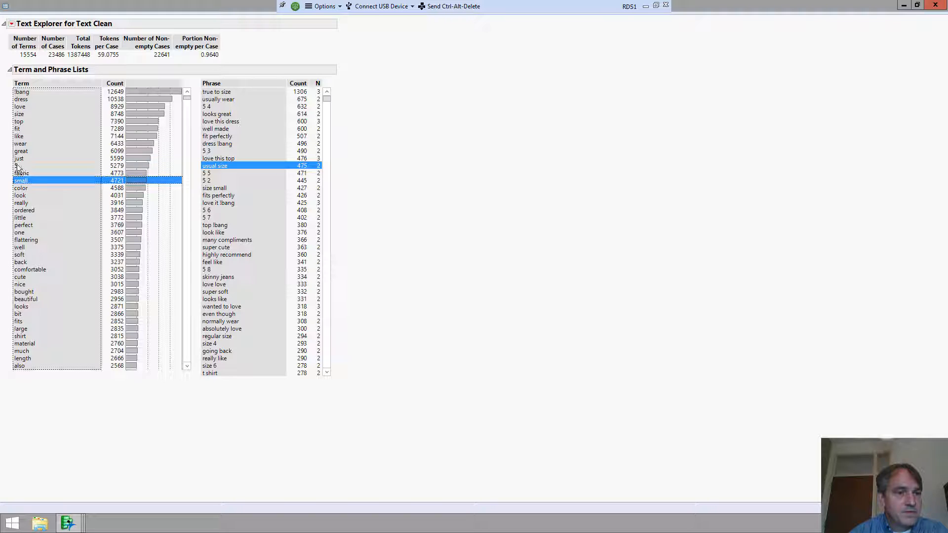
pyautogui.click(43, 218)
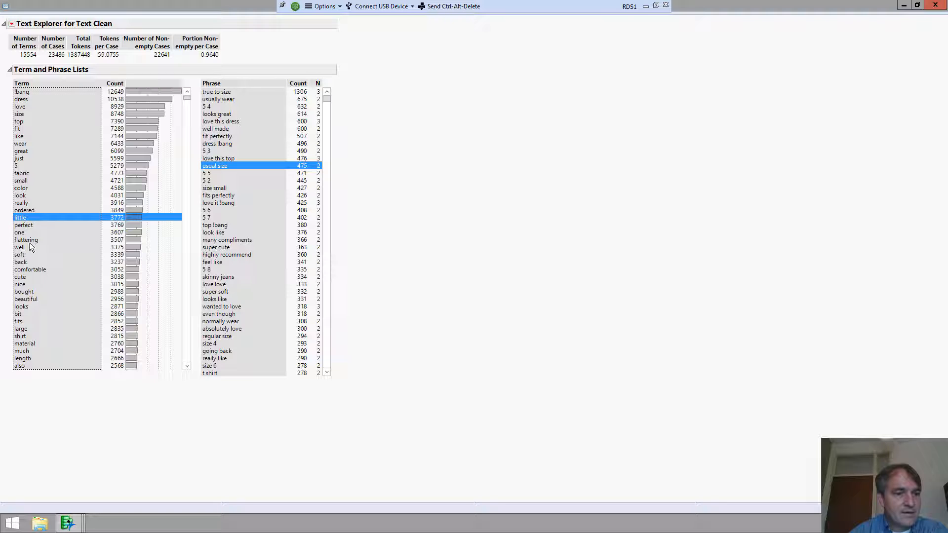
pyautogui.click(29, 240)
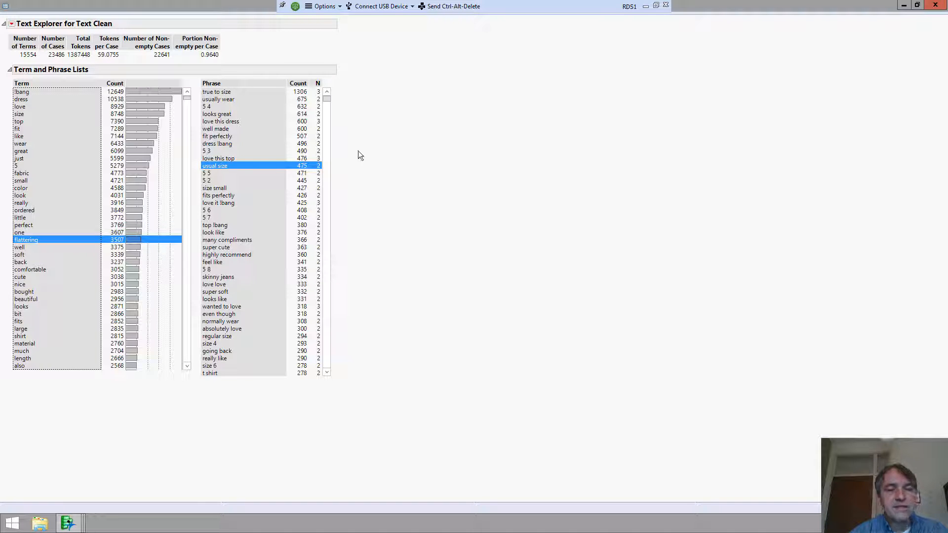
pyautogui.click(221, 93)
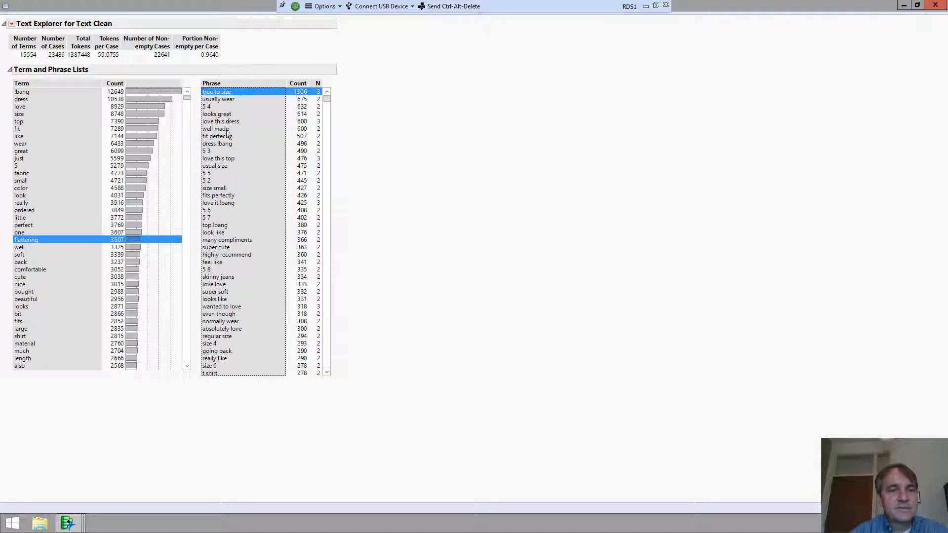
pyautogui.click(231, 137)
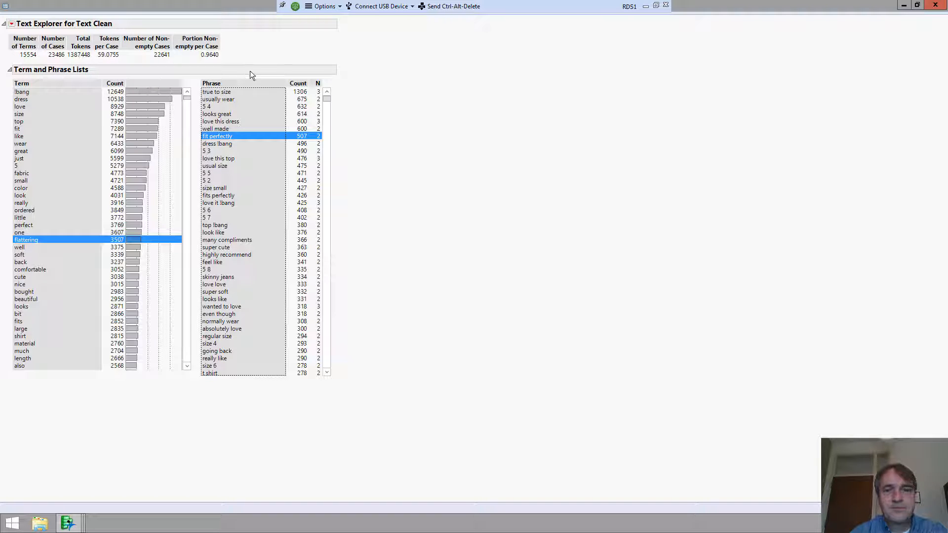
pyautogui.click(27, 56)
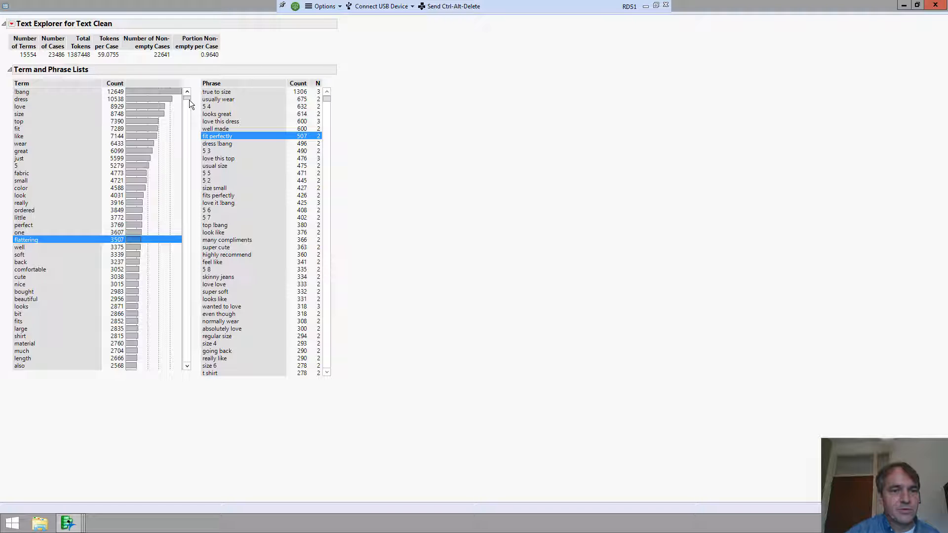
# - Scroll the Term list down and back up, then open the Text Explorer red-triangle options menu
pyautogui.moveTo(188, 100); pyautogui.dragTo(171, 201)
pyautogui.moveTo(171, 242); pyautogui.dragTo(182, 319)
pyautogui.moveTo(212, 210); pyautogui.dragTo(205, 88)
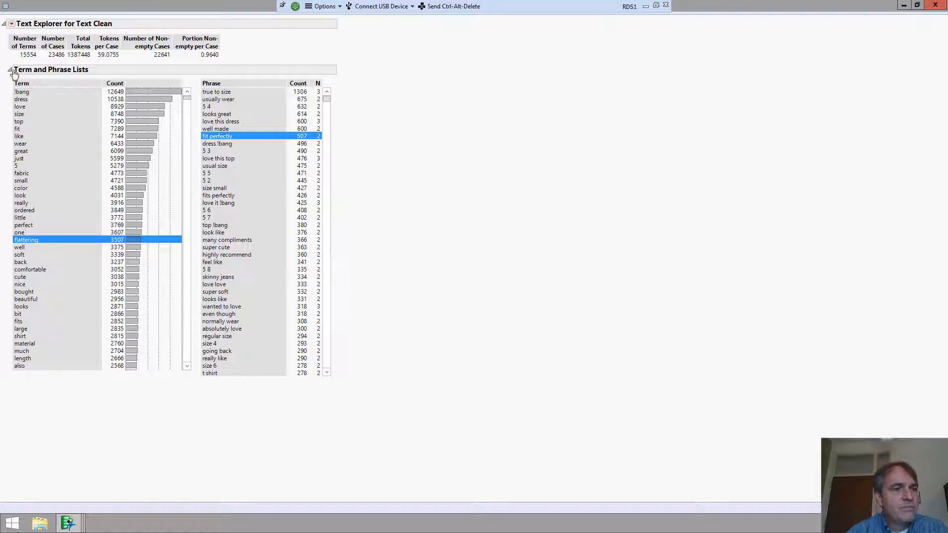
pyautogui.click(11, 25)
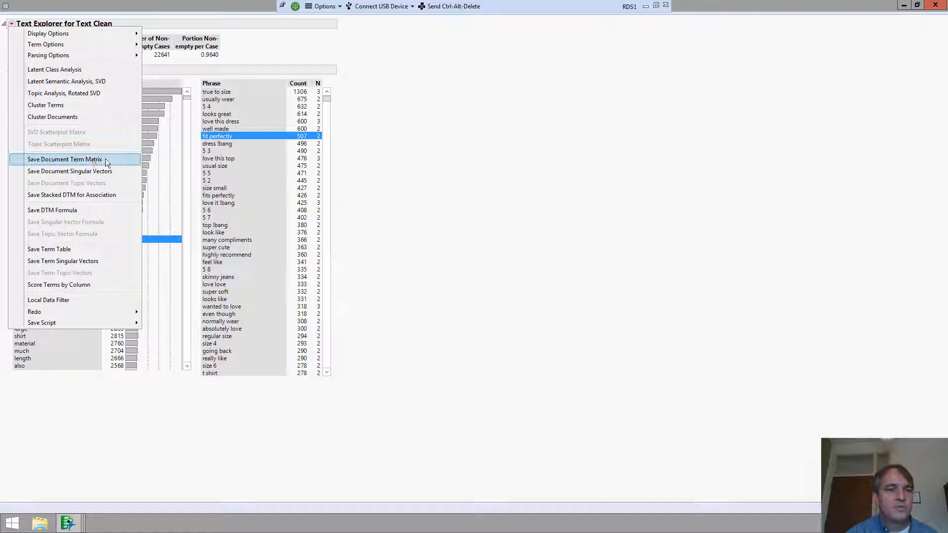
# - Click away from the red-triangle menu to dismiss the Text Explorer options
pyautogui.click(410, 209)
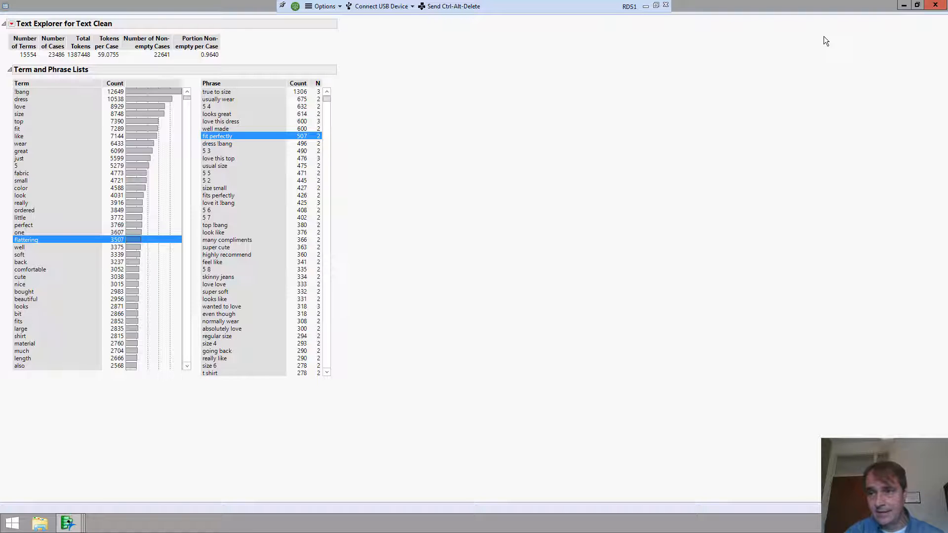
# - Restore Text Explorer over the data table, minimize the remote JMP session, and bring Excel forward
pyautogui.click(917, 5)
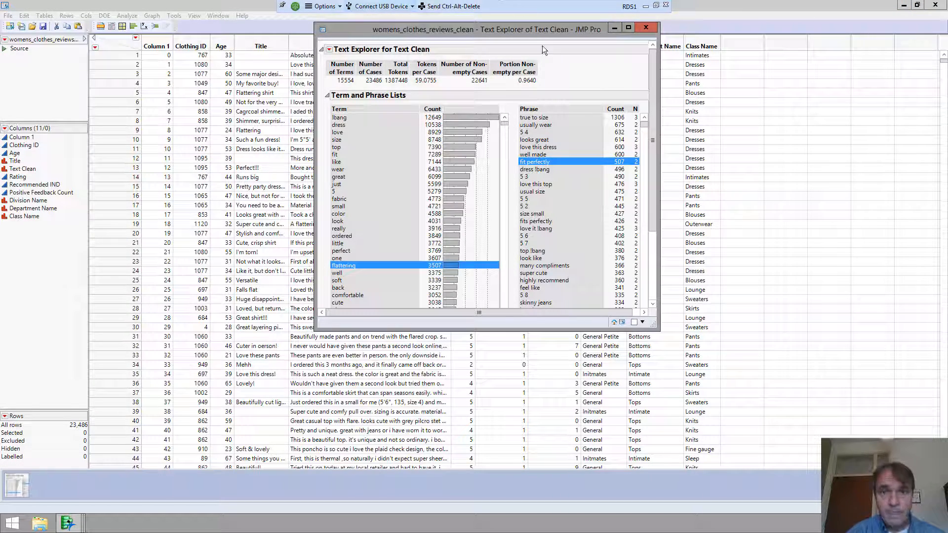
pyautogui.moveTo(541, 28); pyautogui.dragTo(326, 94)
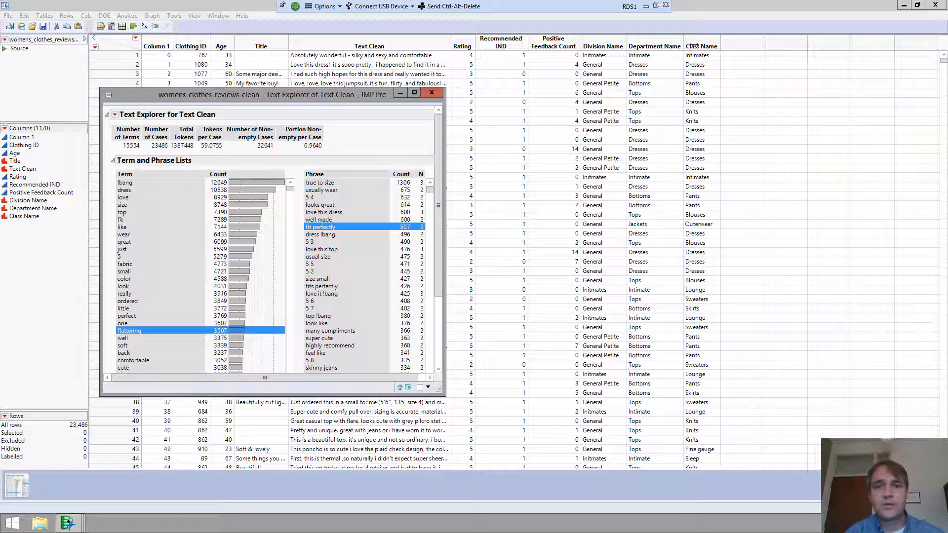
pyautogui.click(645, 6)
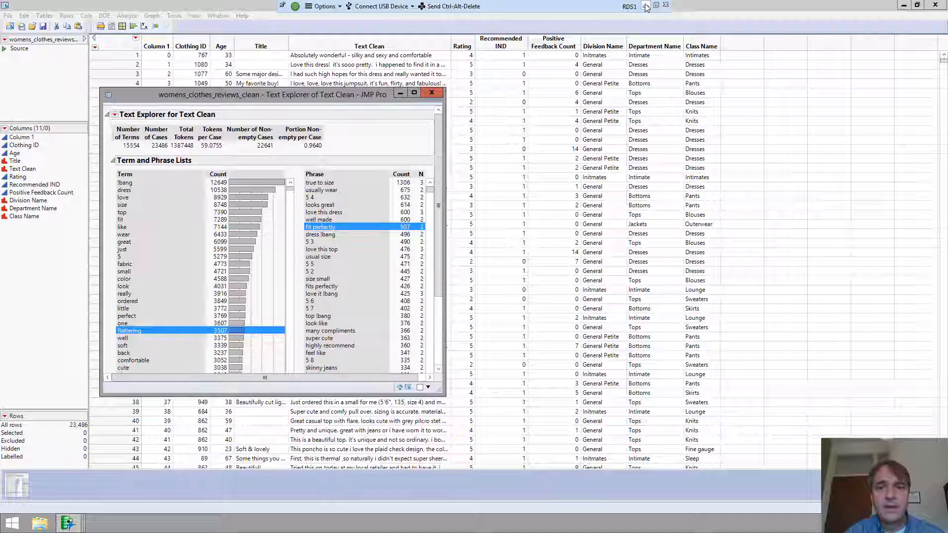
pyautogui.click(565, 232)
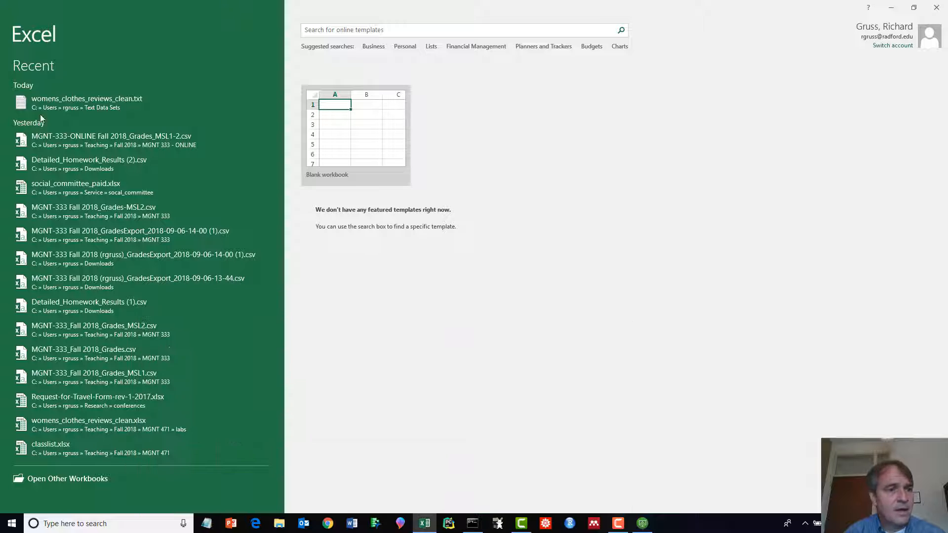
# - Minimize the command prompt and start browsing the computer for a file from Excel's start screen
pyautogui.click(425, 524)
pyautogui.click(566, 323)
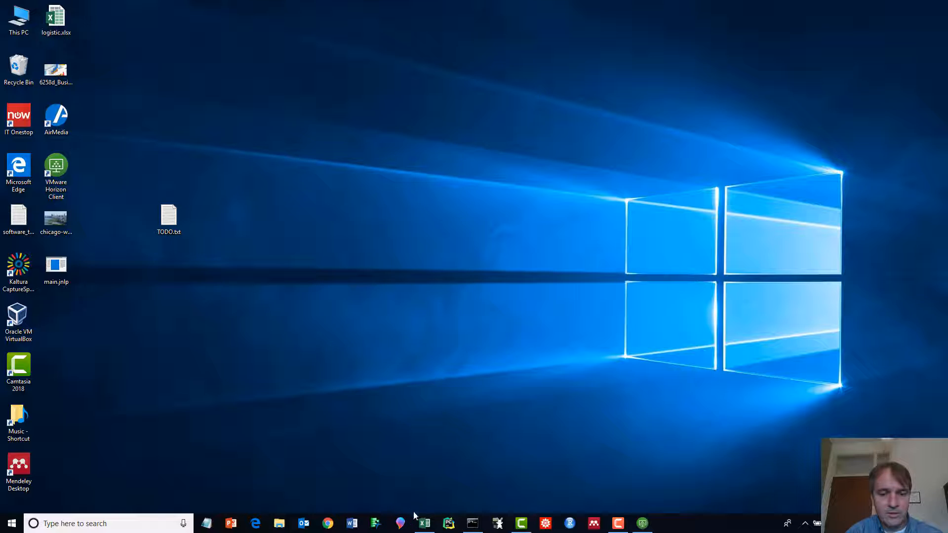
pyautogui.click(424, 523)
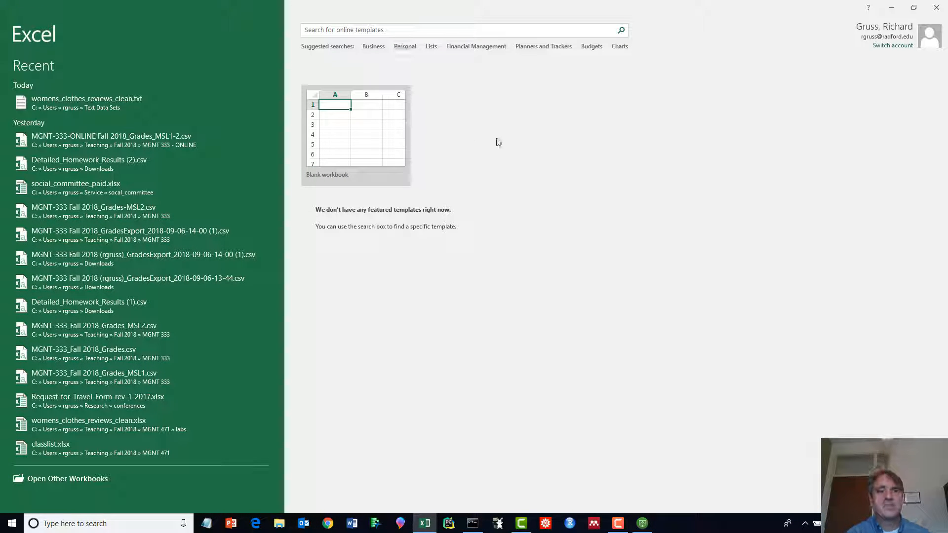
pyautogui.click(52, 479)
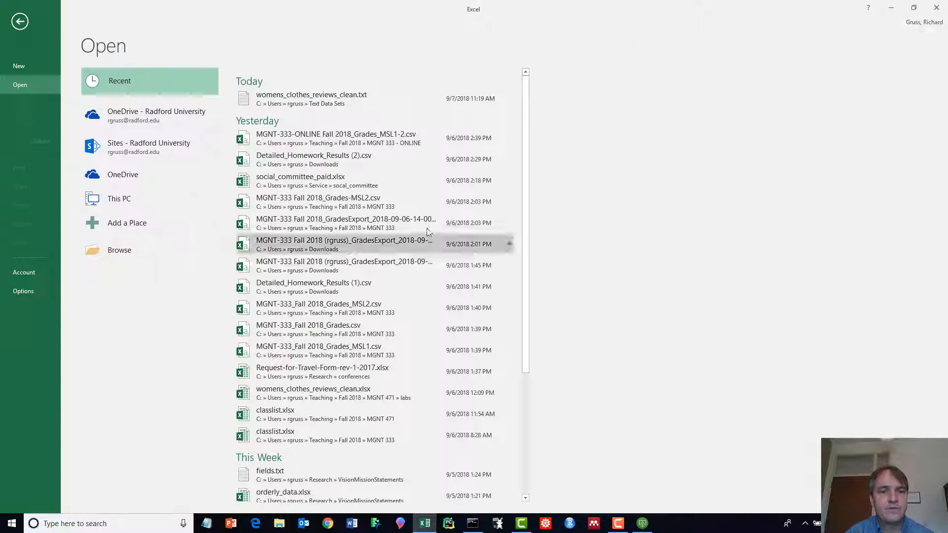
pyautogui.click(126, 257)
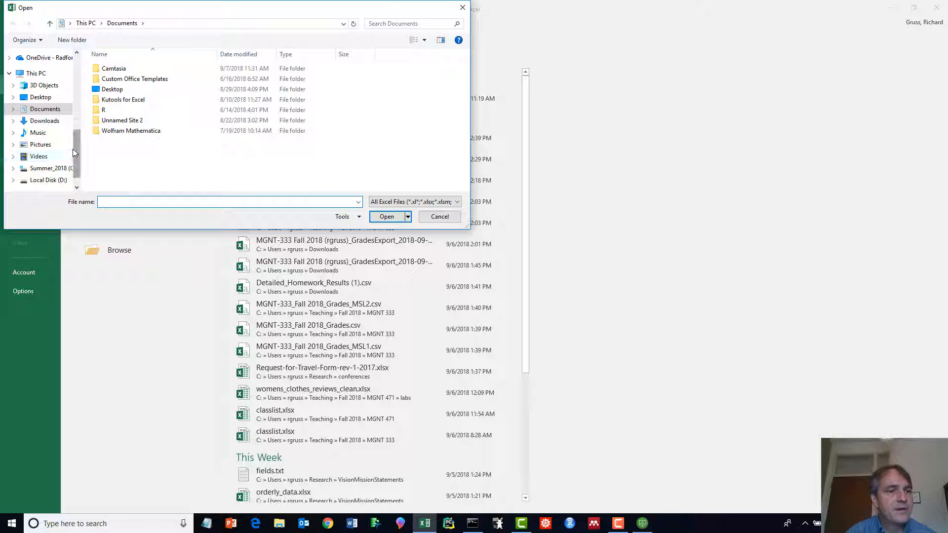
# - Navigate from the home folder to the Text Data Sets folder
pyautogui.scroll(6, 49, 123)
pyautogui.click(37, 89)
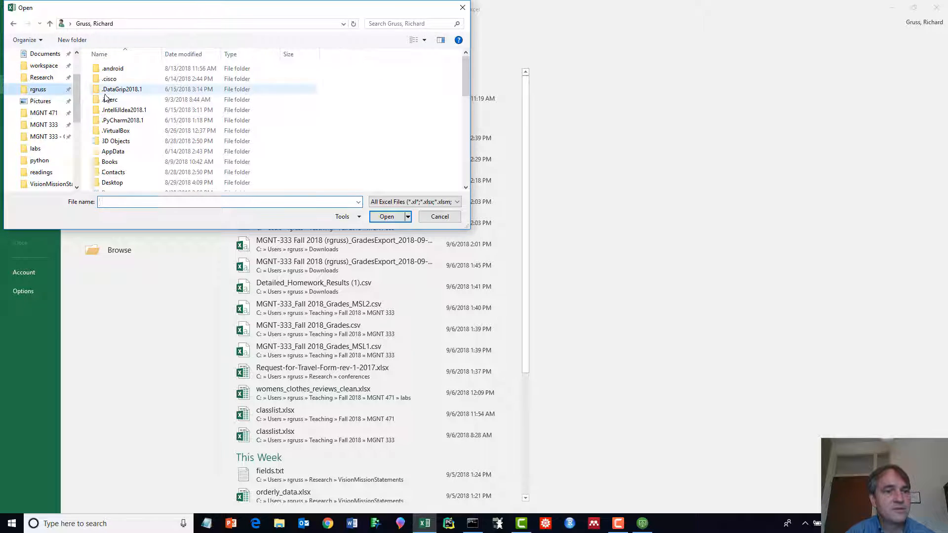
pyautogui.scroll(-2, 45, 123)
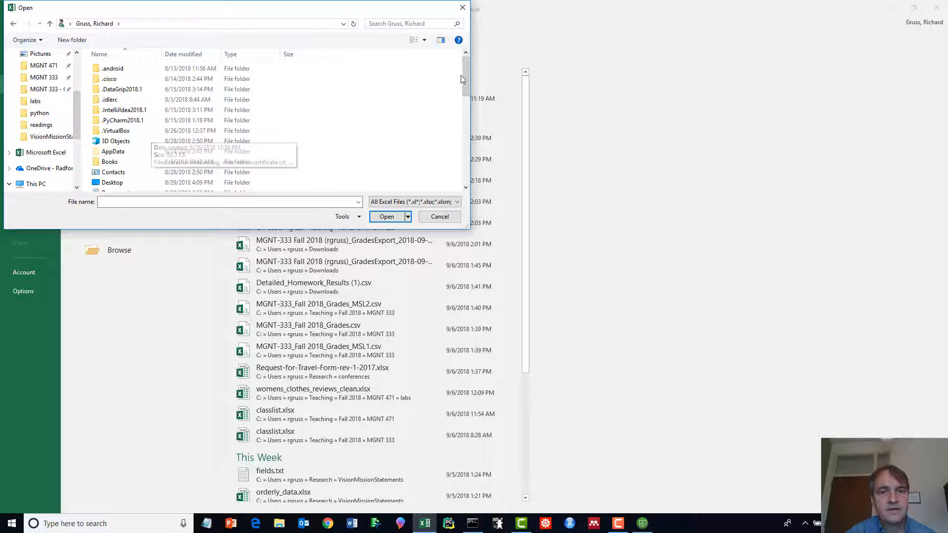
pyautogui.scroll(-5, 355, 106)
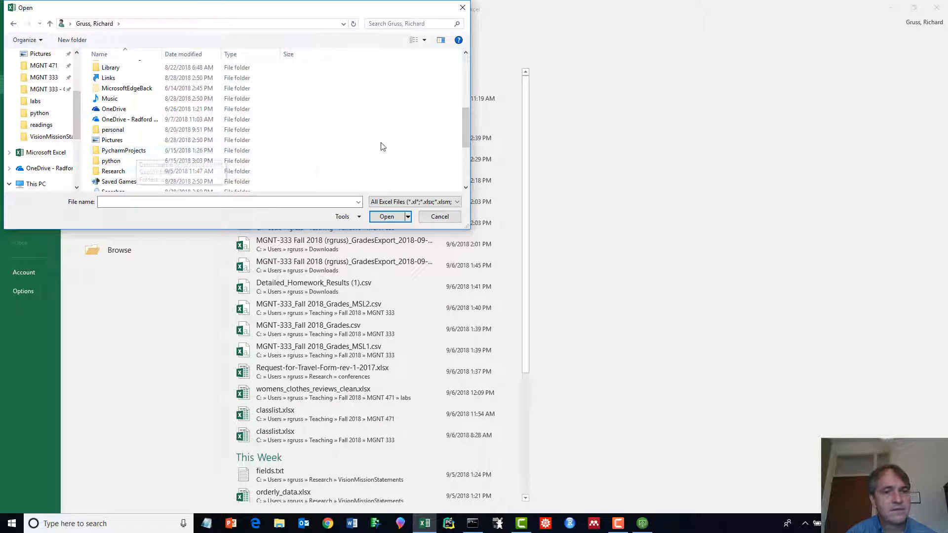
pyautogui.scroll(-2, 296, 148)
pyautogui.doubleClick(118, 154)
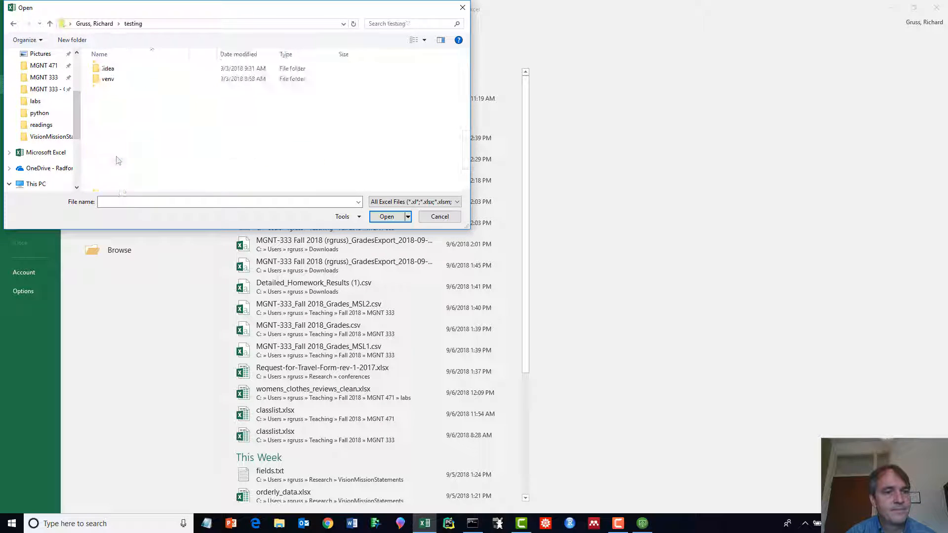
pyautogui.click(106, 24)
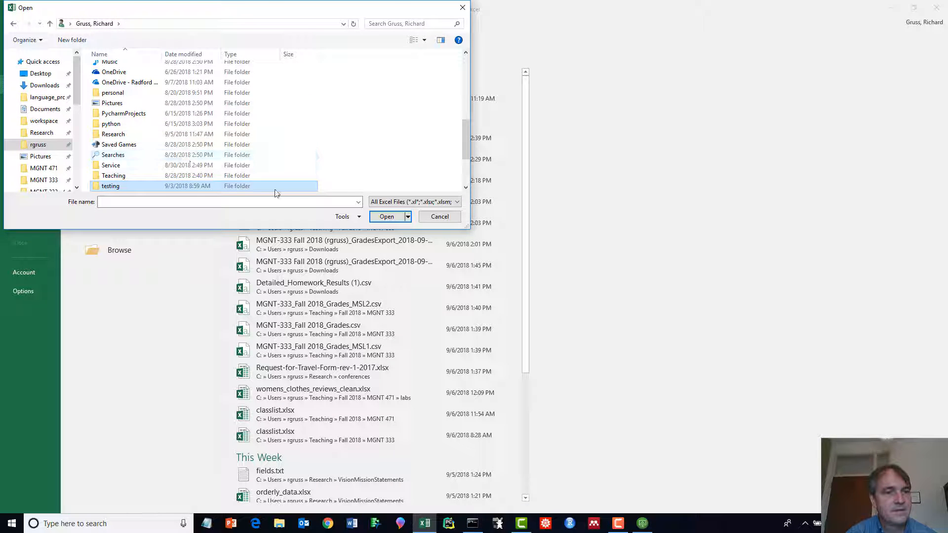
pyautogui.scroll(-3, 123, 124)
pyautogui.click(124, 135)
pyautogui.doubleClick(121, 124)
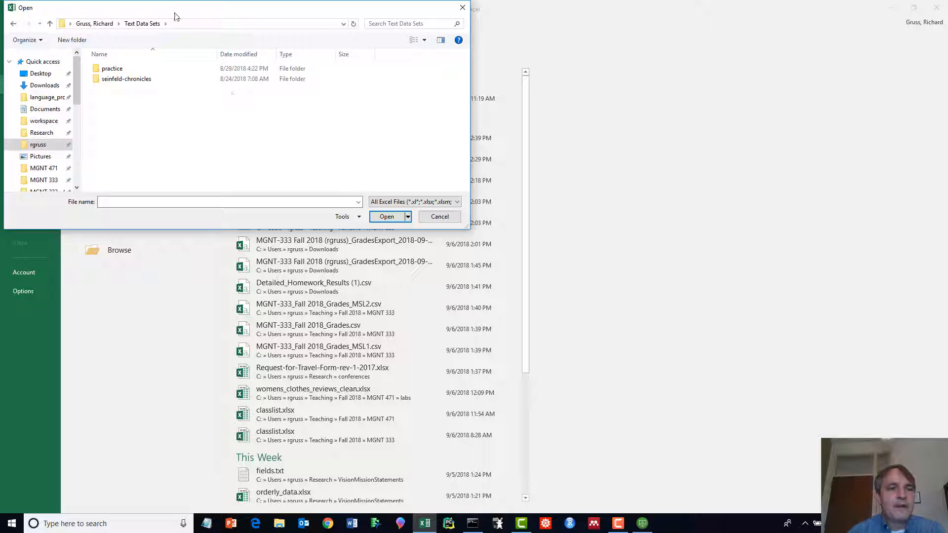
# - Set the file-type filter to All Files (*.*) and select womens_clothes_reviews_clean.txt
pyautogui.moveTo(174, 16); pyautogui.dragTo(338, 70)
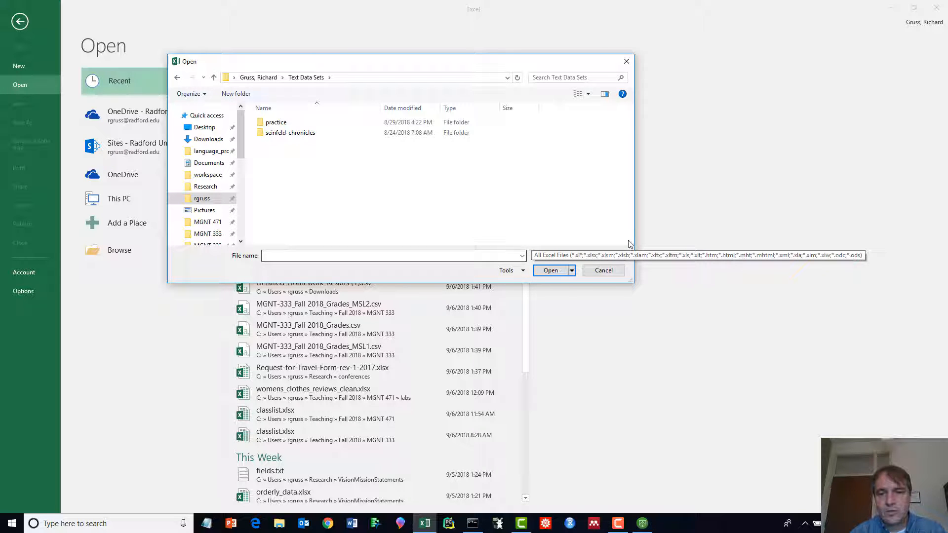
pyautogui.click(622, 256)
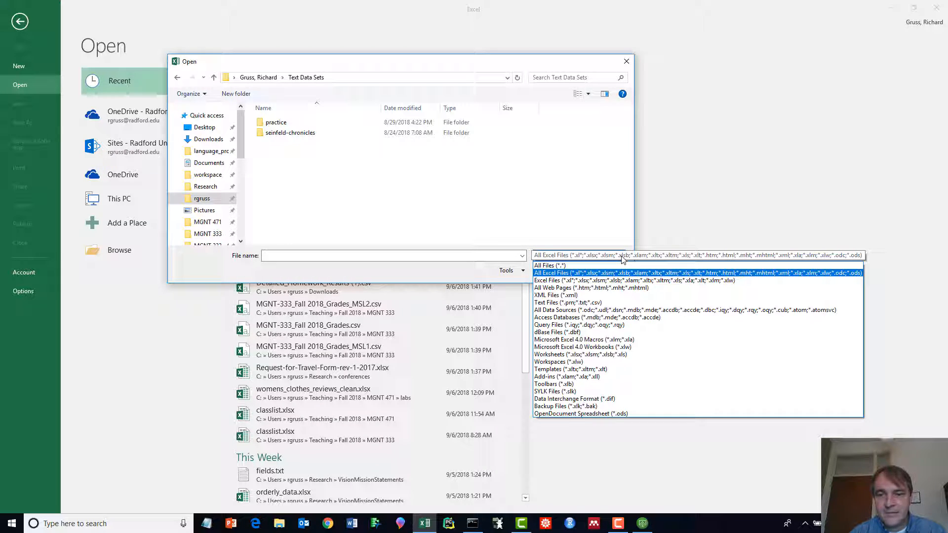
pyautogui.click(570, 266)
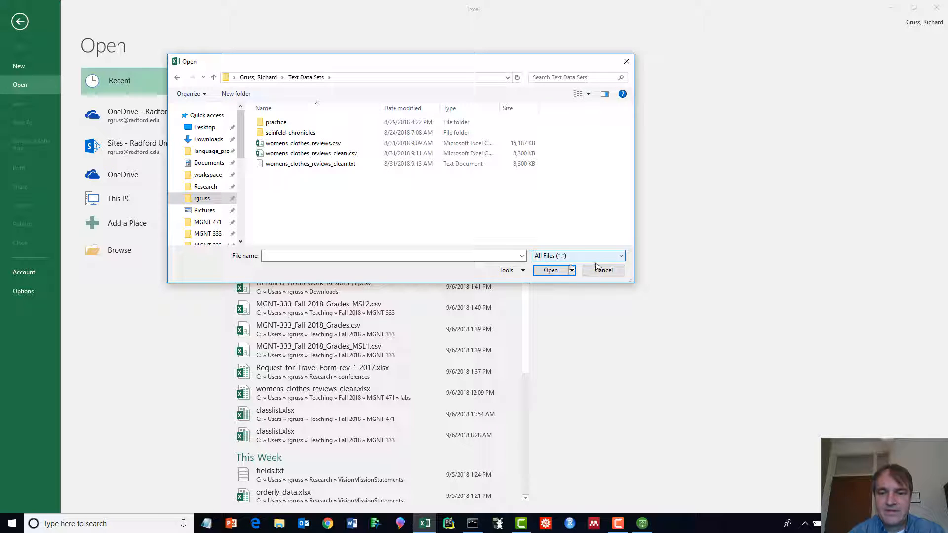
pyautogui.click(310, 165)
# - Import womens_clothes_reviews_clean.txt into Excel as delimited text with Tab as the delimiter
pyautogui.click(541, 270)
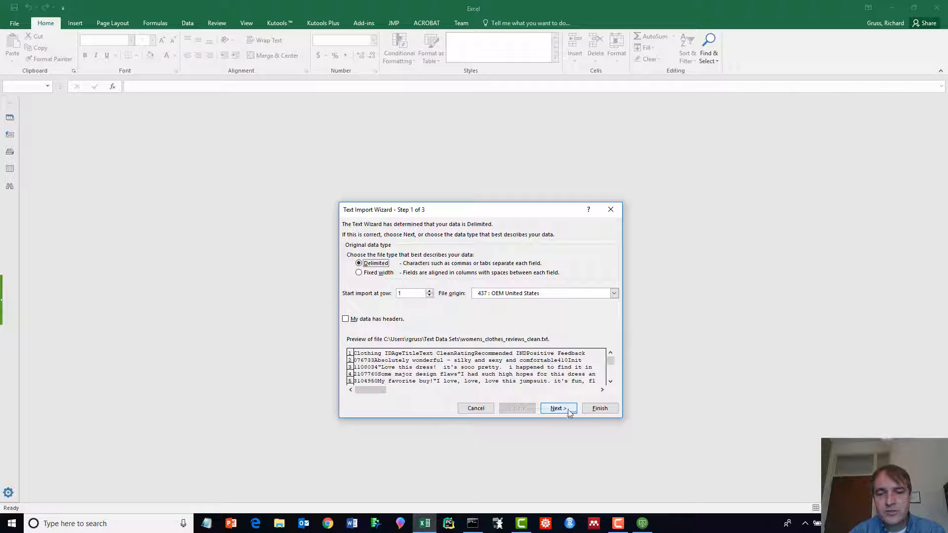
pyautogui.click(558, 409)
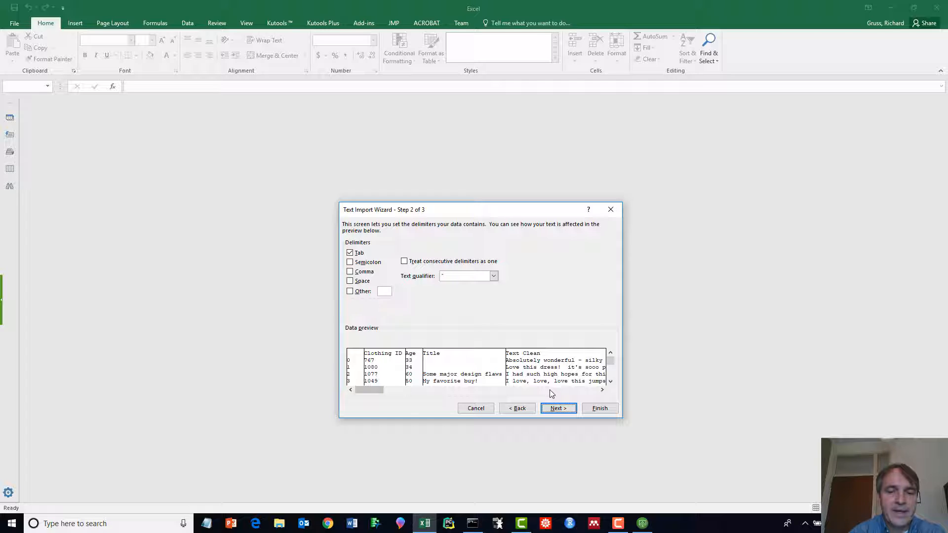
pyautogui.click(557, 408)
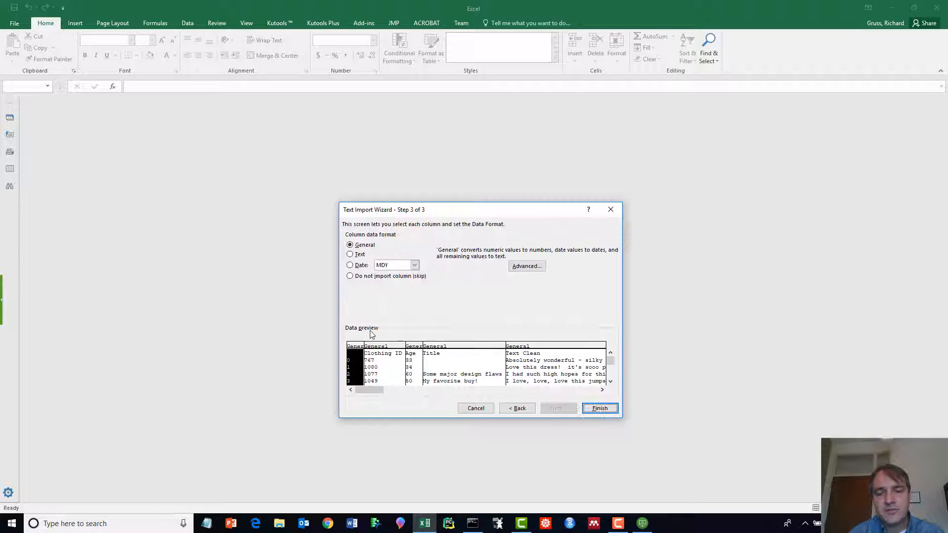
pyautogui.moveTo(496, 211); pyautogui.dragTo(438, 155)
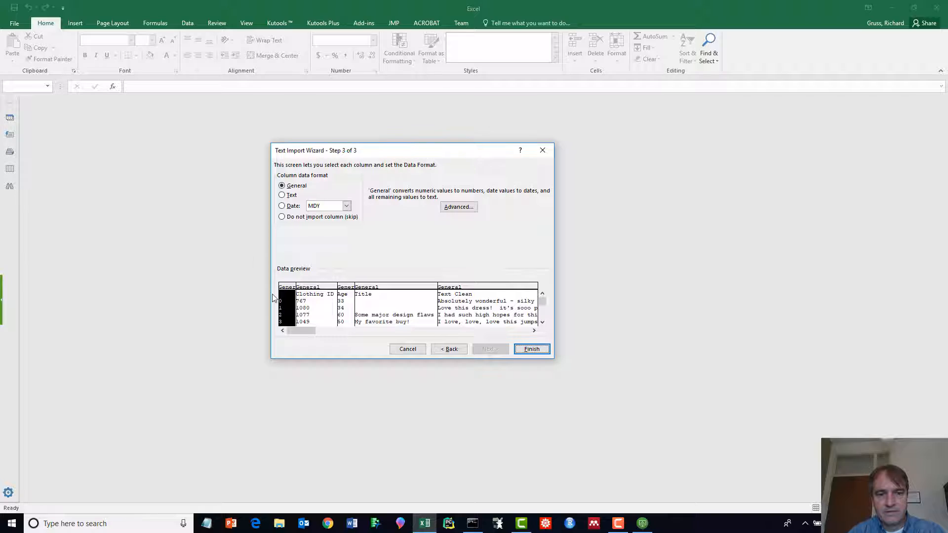
pyautogui.click(527, 351)
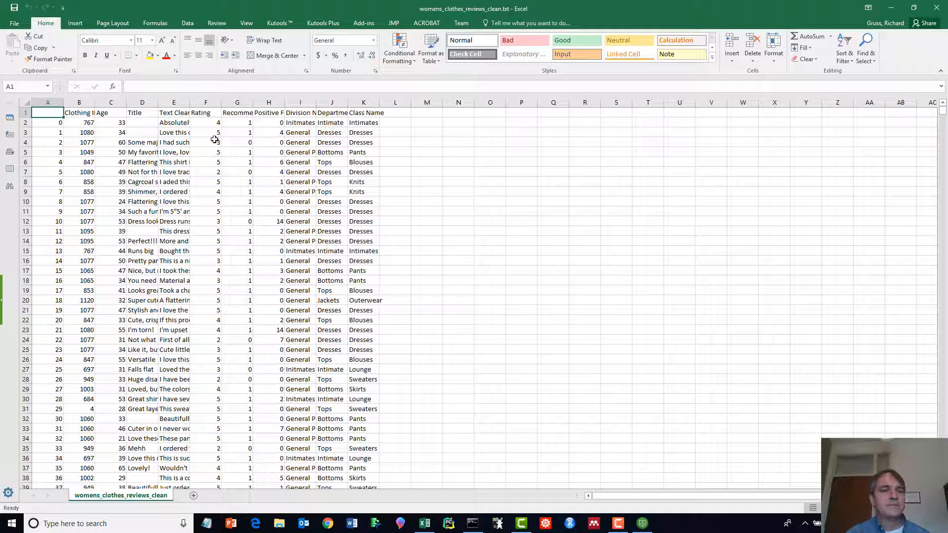
# - Widen columns E, K and H to show the review text, Class Name and full header
pyautogui.moveTo(190, 102); pyautogui.dragTo(321, 103)
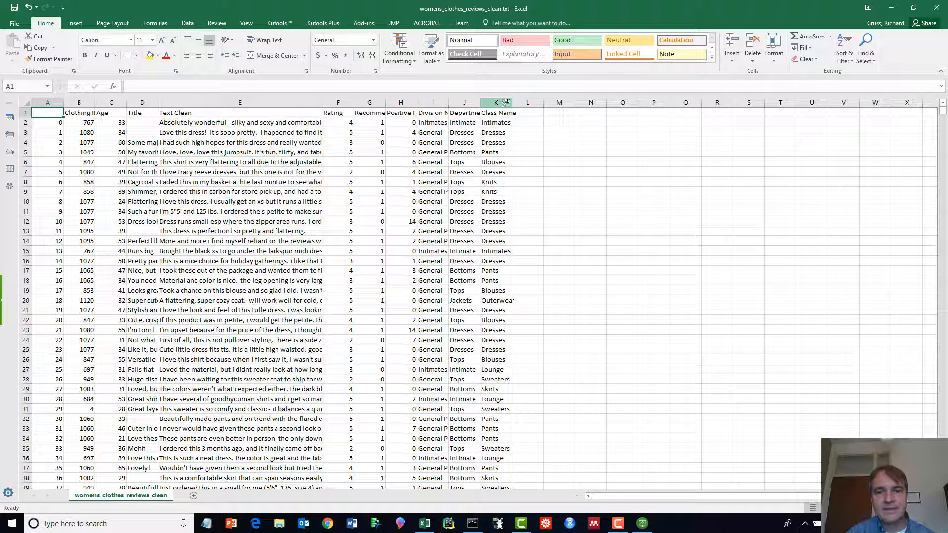
pyautogui.moveTo(507, 102); pyautogui.dragTo(547, 102)
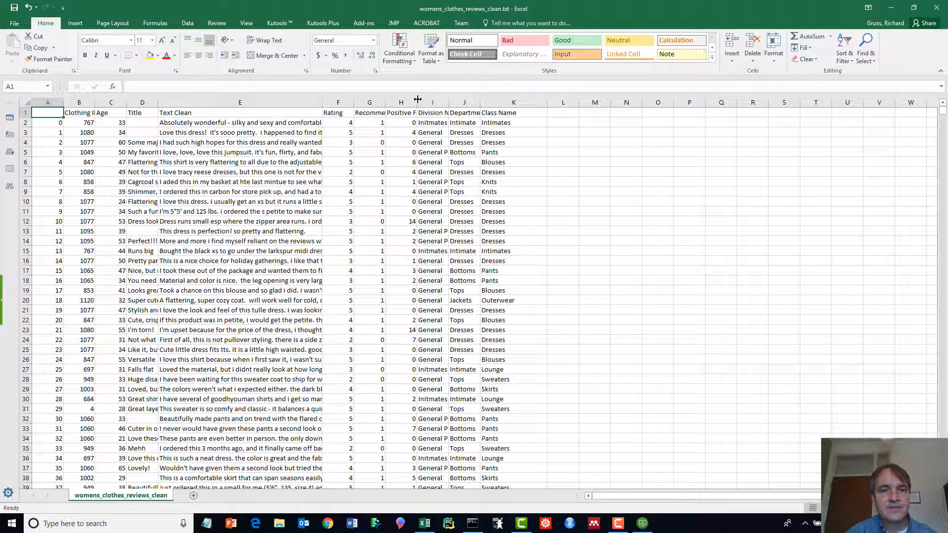
pyautogui.moveTo(418, 103); pyautogui.dragTo(446, 102)
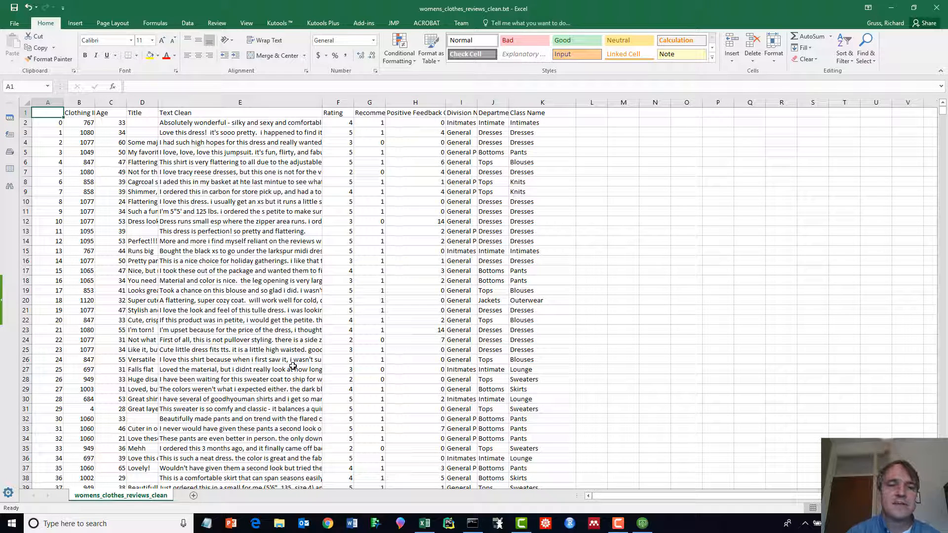
# - Inspect the first review's text in E2 and its Rating value in F2
pyautogui.click(231, 122)
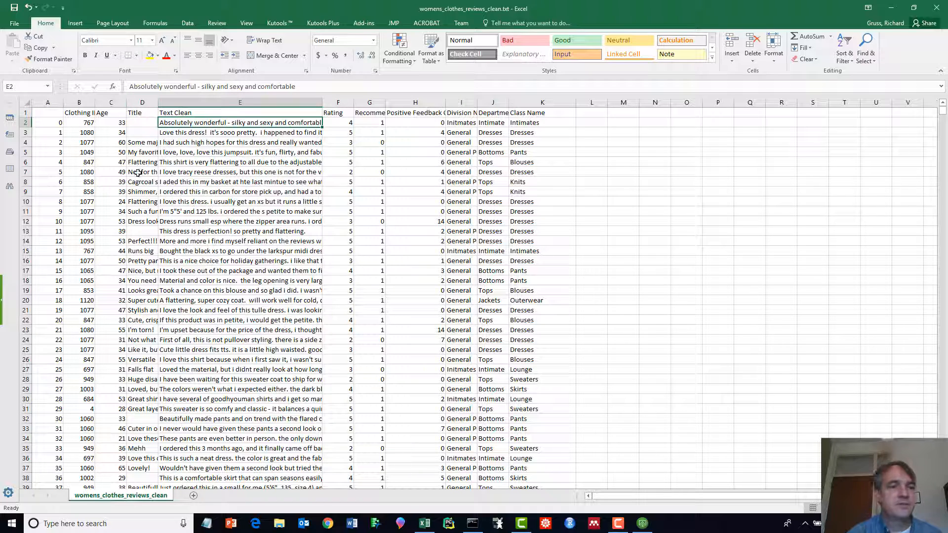
pyautogui.scroll(-3, 230, 221)
pyautogui.scroll(3, 275, 230)
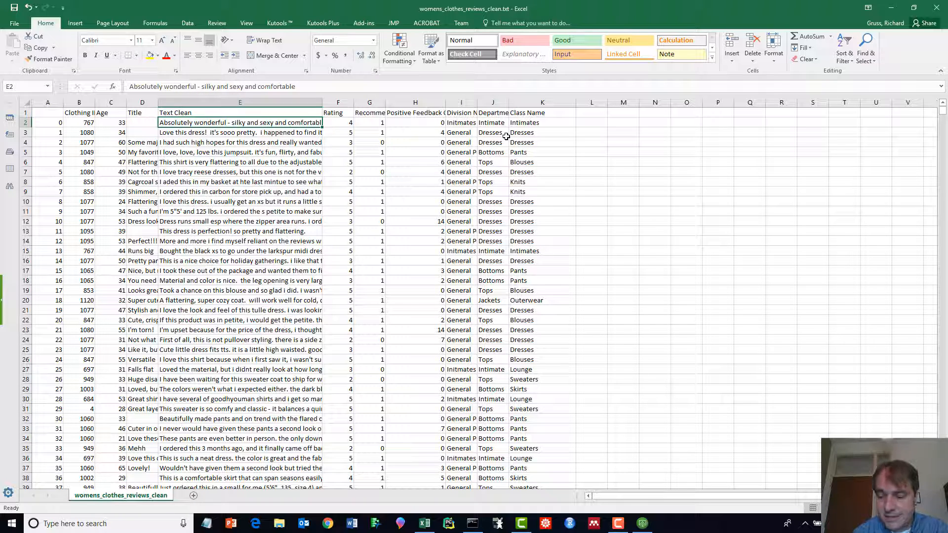
pyautogui.press('Right')
pyautogui.press('Right')
pyautogui.press('Right')
pyautogui.press('Right')
pyautogui.press('Right')
pyautogui.press('Right')
pyautogui.press('Right')
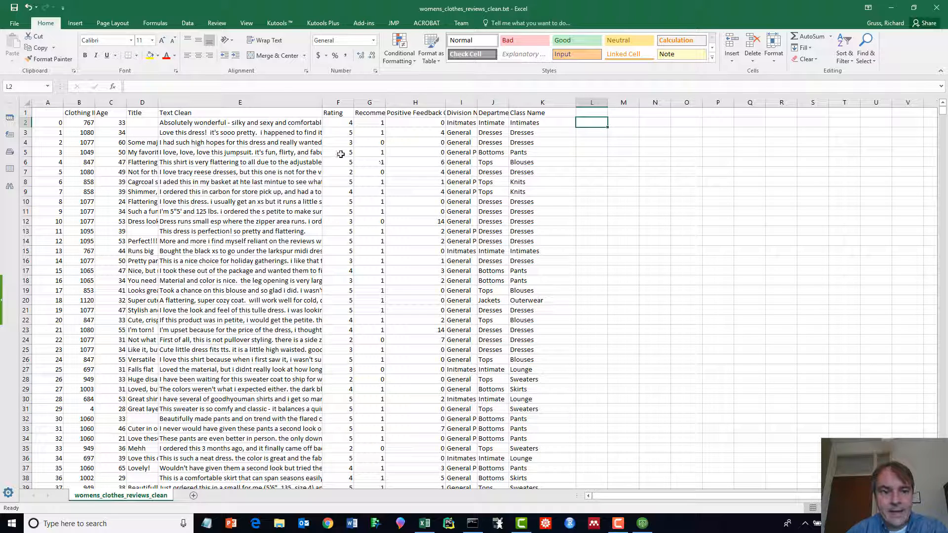
pyautogui.click(351, 123)
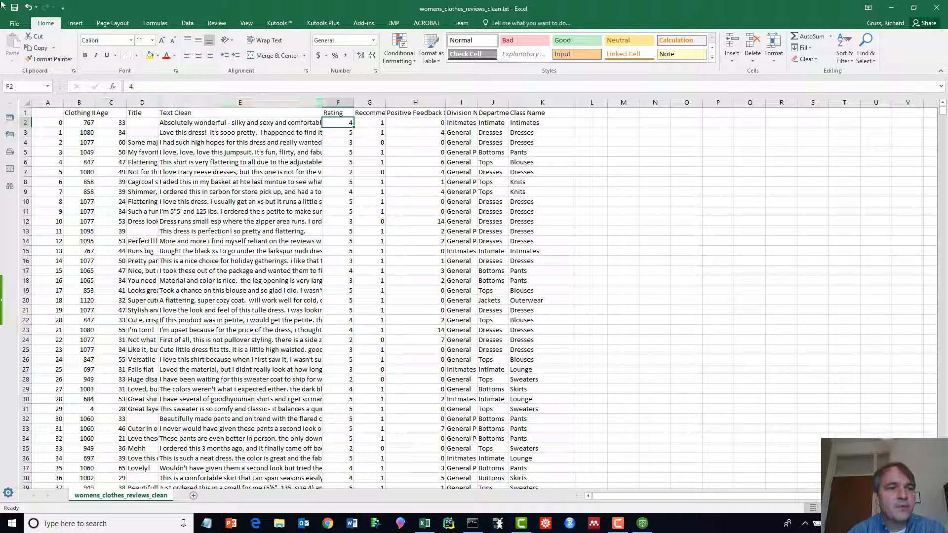
pyautogui.click(75, 23)
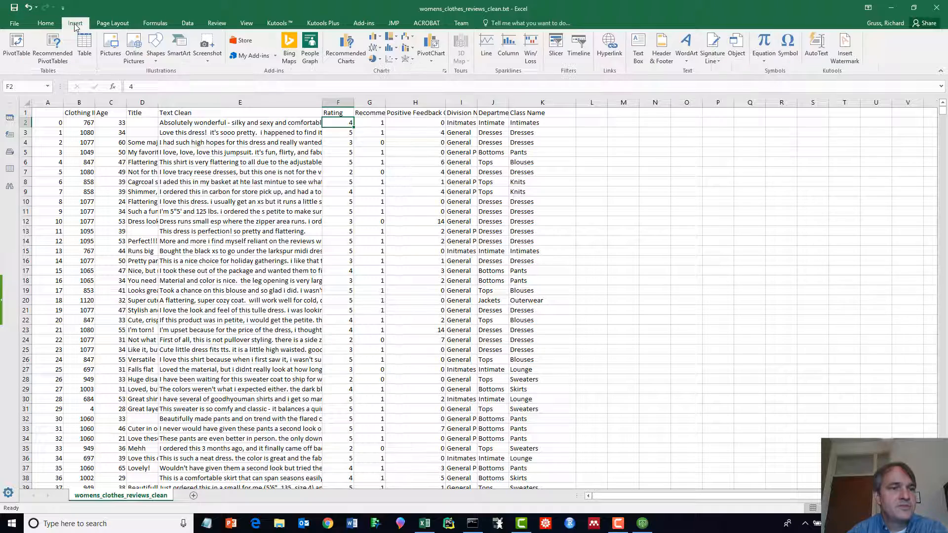
# - Insert a PivotTable on a new sheet with Rating in both the Rows and Values areas
pyautogui.click(17, 45)
pyautogui.click(445, 327)
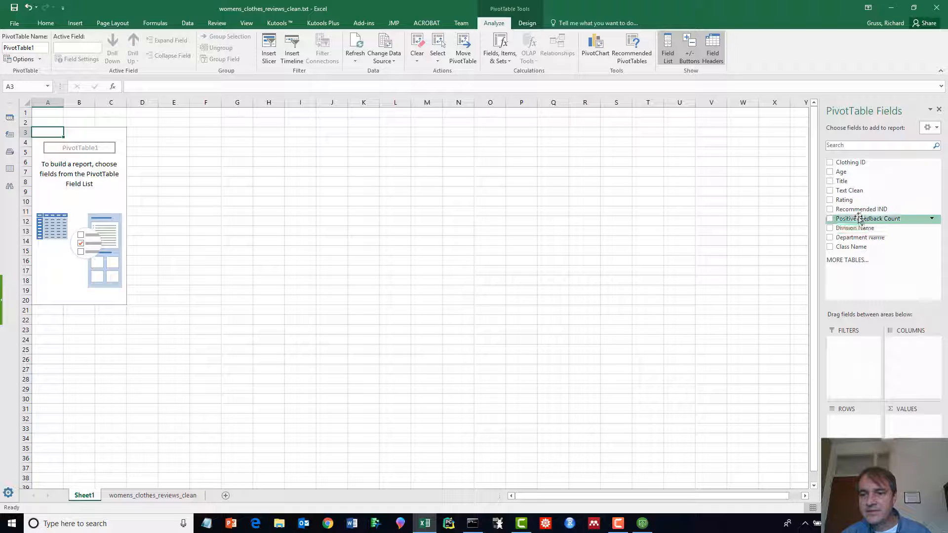
pyautogui.moveTo(845, 200); pyautogui.dragTo(840, 421)
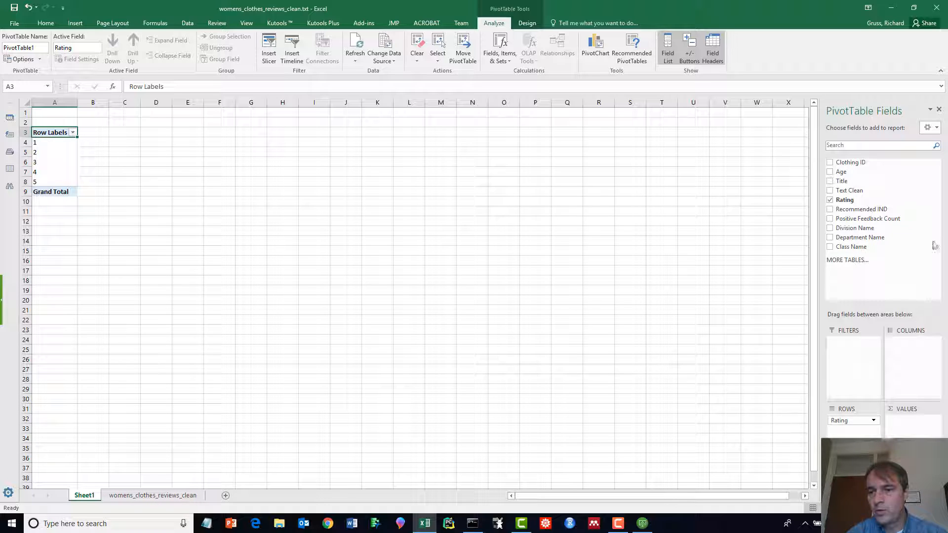
pyautogui.moveTo(845, 200); pyautogui.dragTo(921, 423)
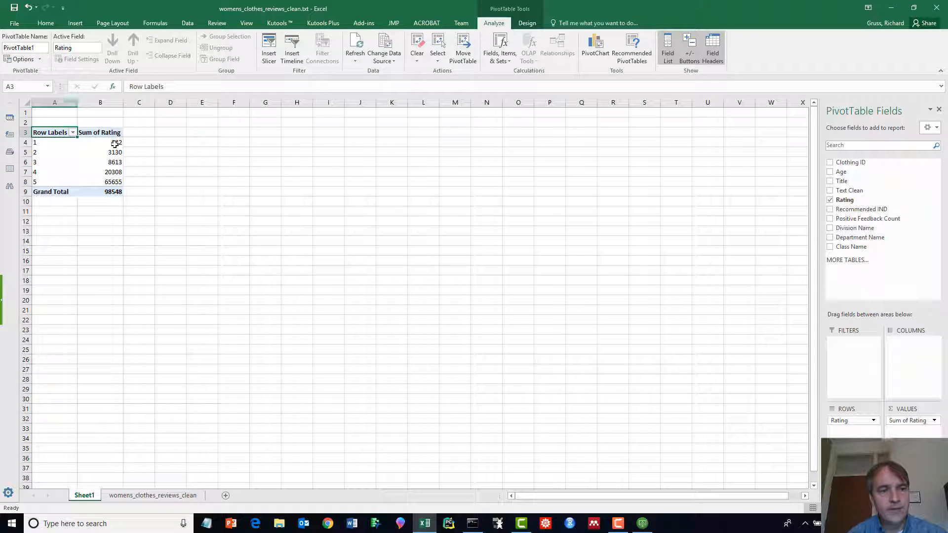
# - Change the Rating value field from Sum to Count, giving 842 to 13131 per rating
pyautogui.click(932, 426)
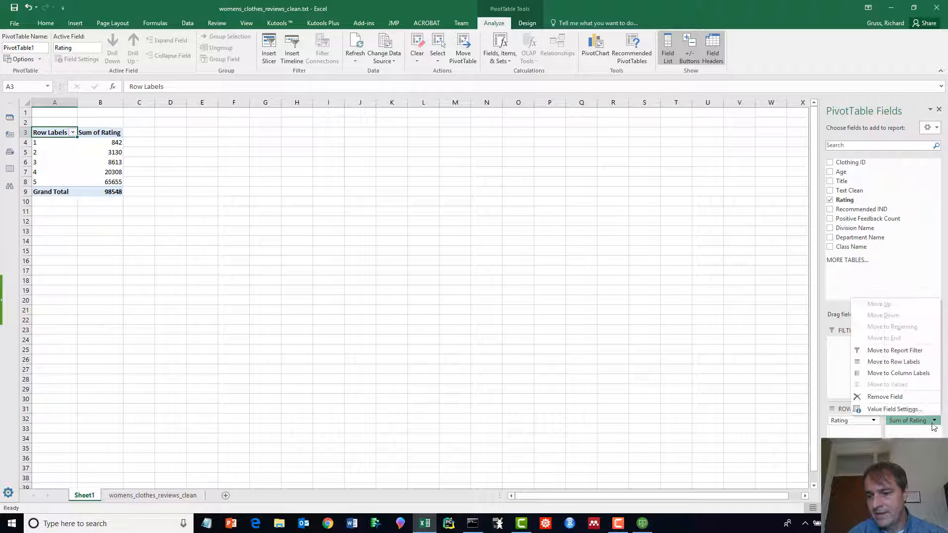
pyautogui.click(880, 412)
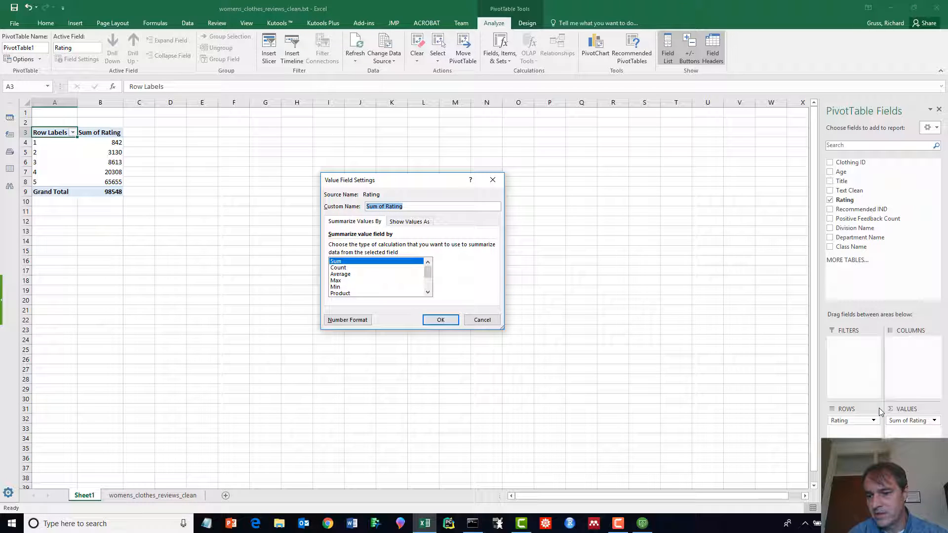
pyautogui.click(346, 268)
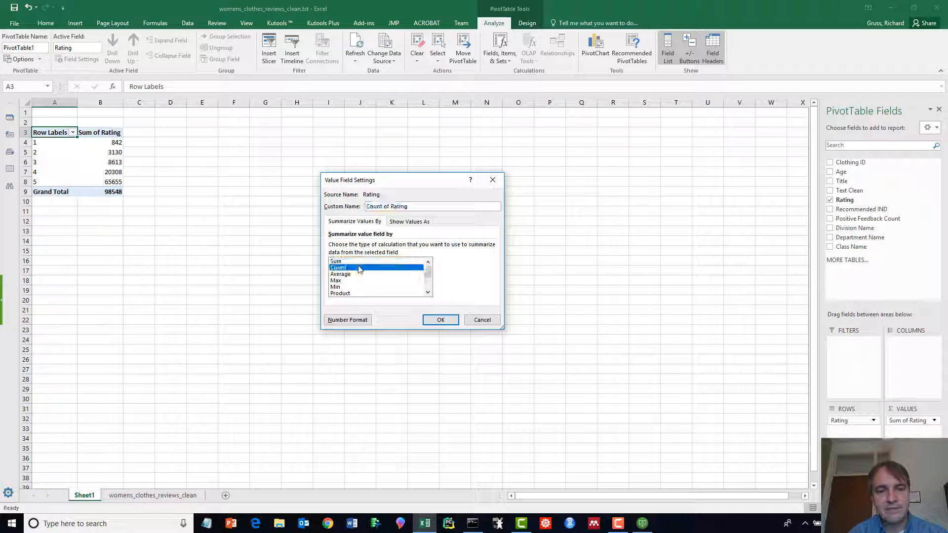
pyautogui.click(440, 320)
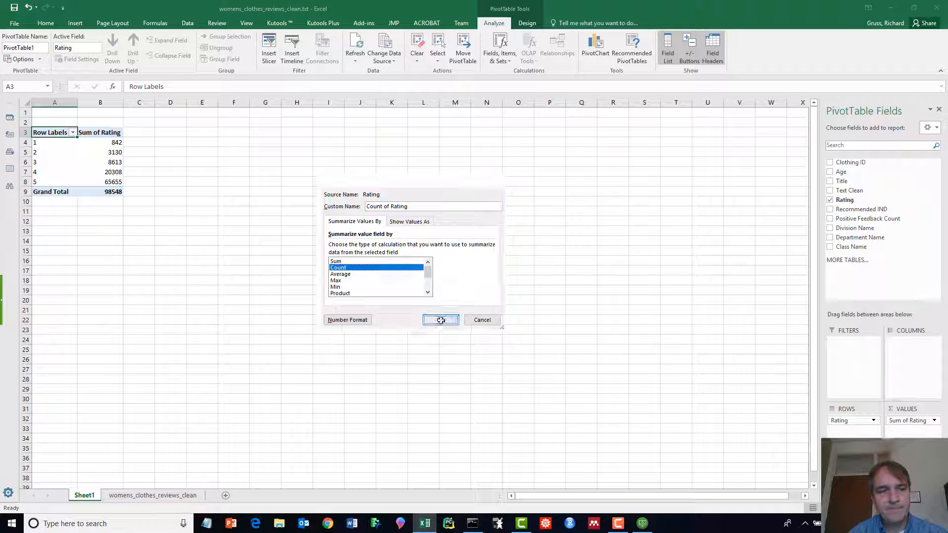
pyautogui.click(113, 142)
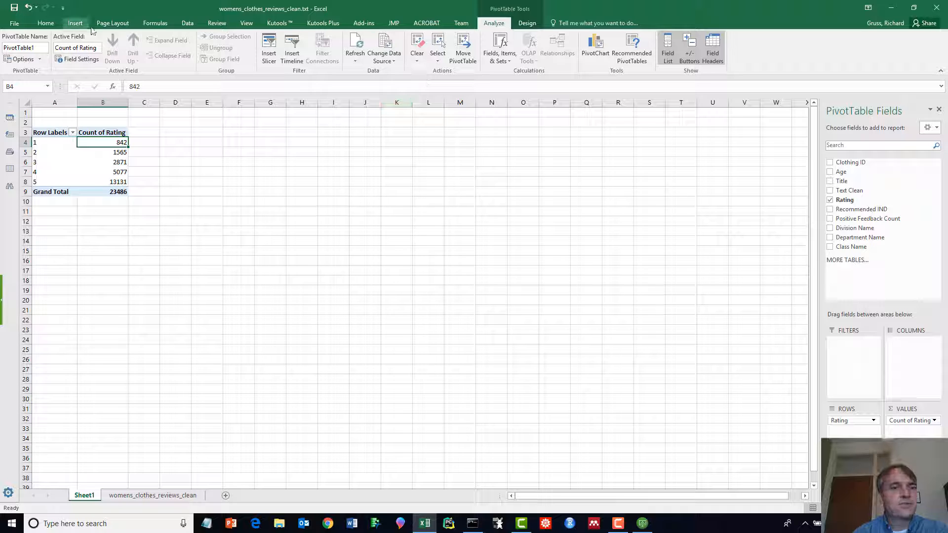
# - Select a count cell inside the PivotTable after a failed sort from an empty cell
pyautogui.click(187, 24)
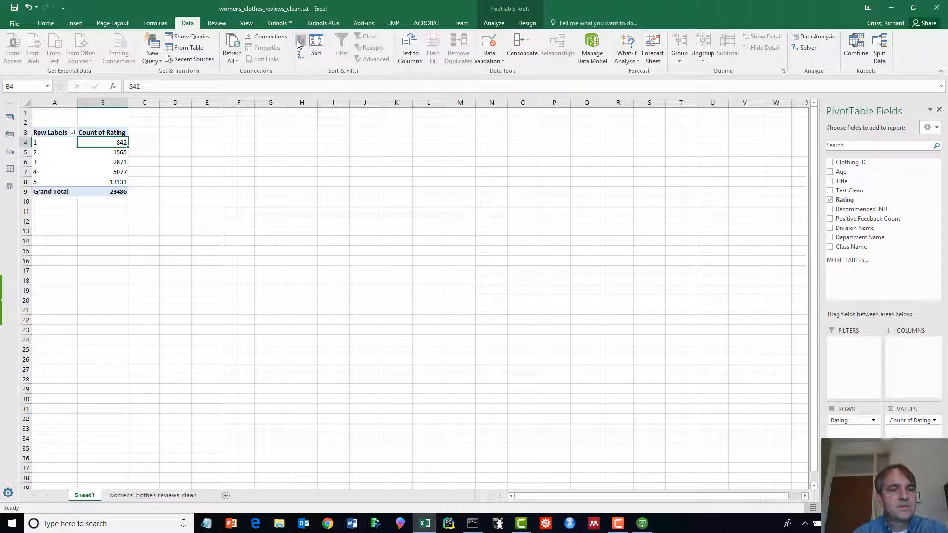
pyautogui.click(95, 152)
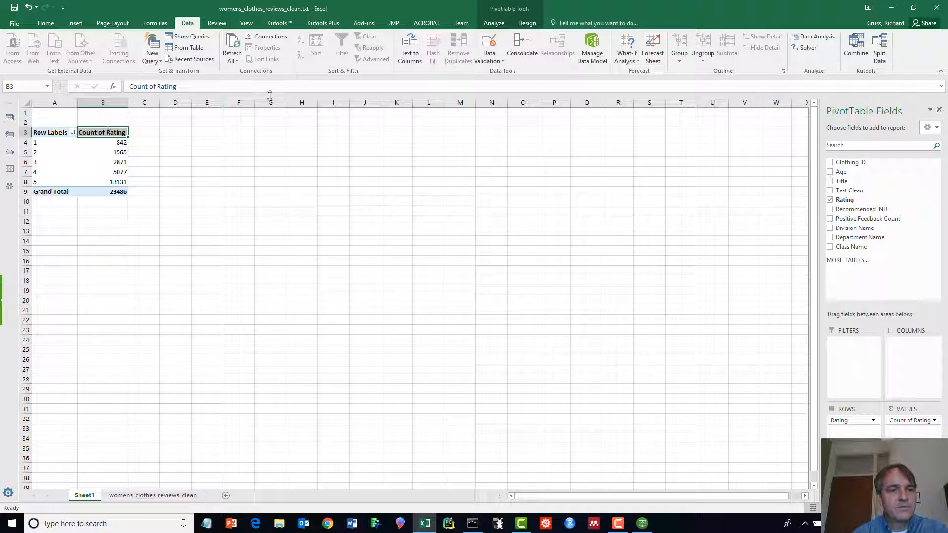
pyautogui.click(111, 113)
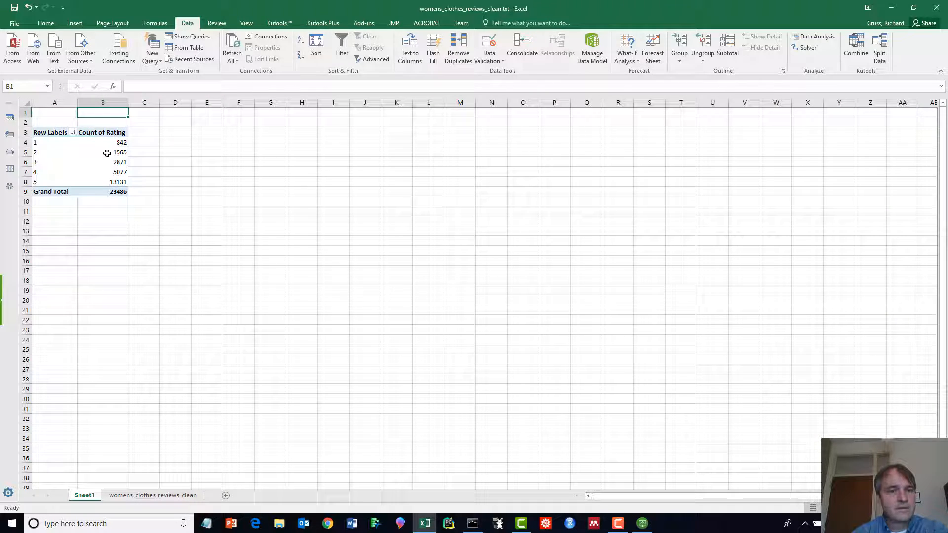
pyautogui.click(299, 39)
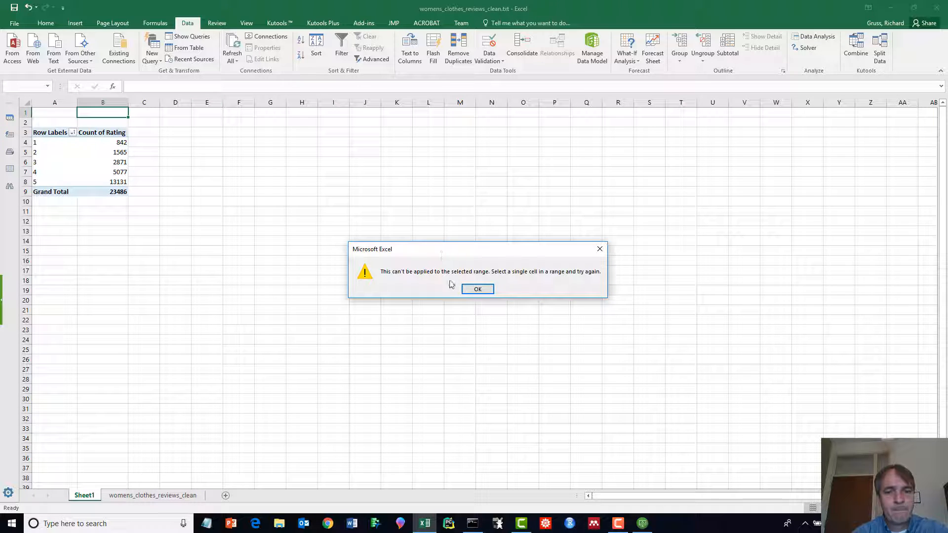
pyautogui.click(477, 289)
pyautogui.click(110, 180)
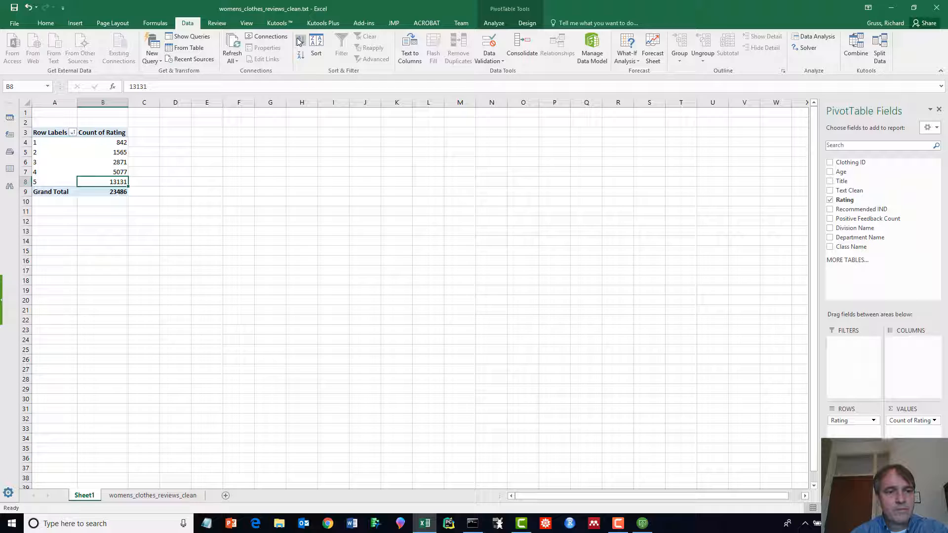
pyautogui.click(130, 163)
pyautogui.click(114, 163)
pyautogui.rightClick(114, 163)
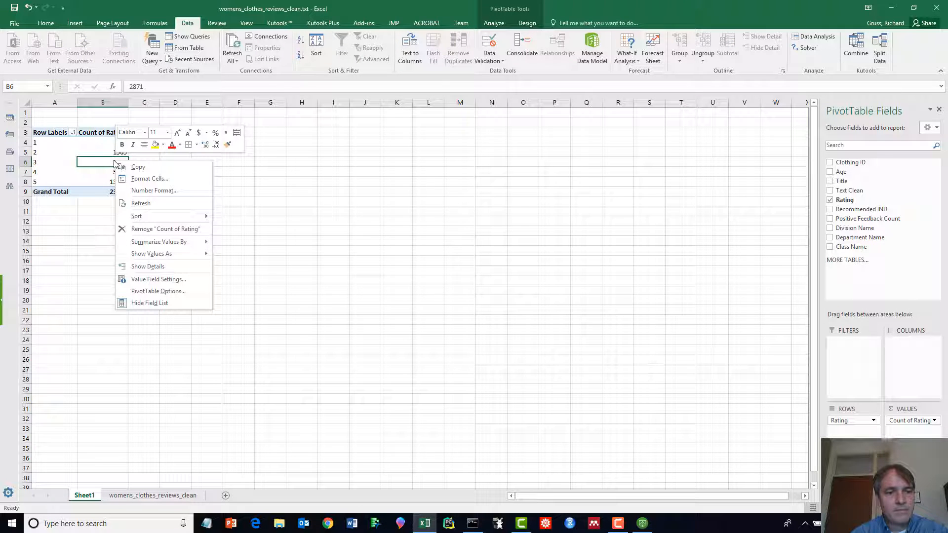
pyautogui.click(105, 162)
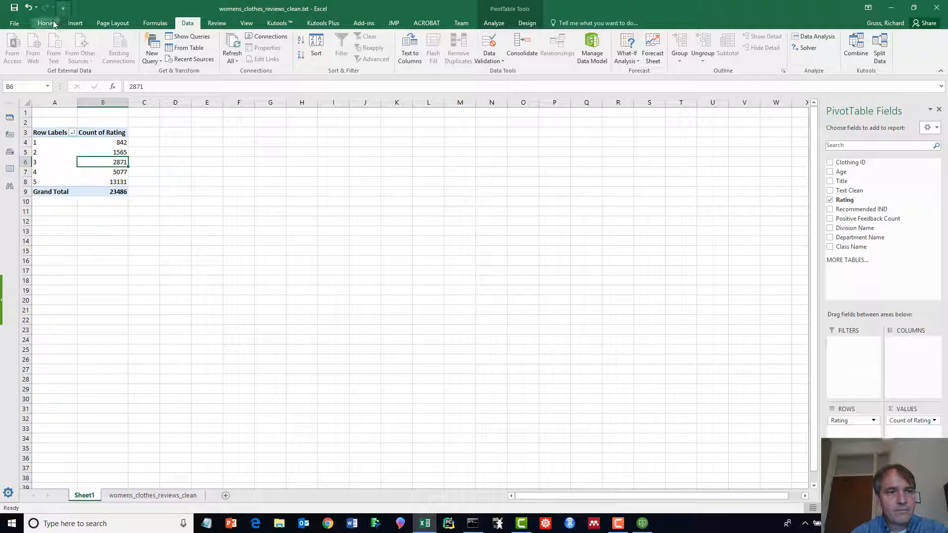
# - Sort the PivotTable counts largest to smallest using Home > Sort & Filter
pyautogui.click(53, 23)
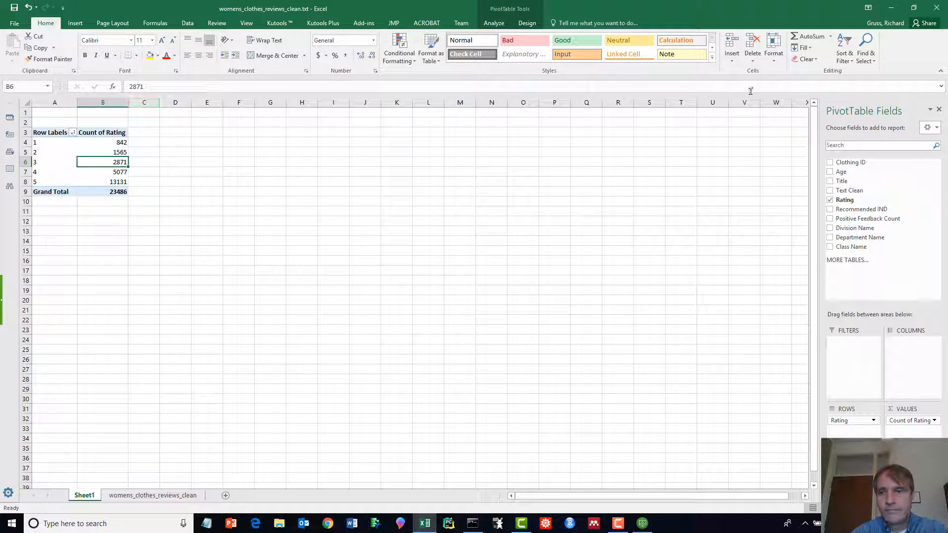
pyautogui.click(843, 50)
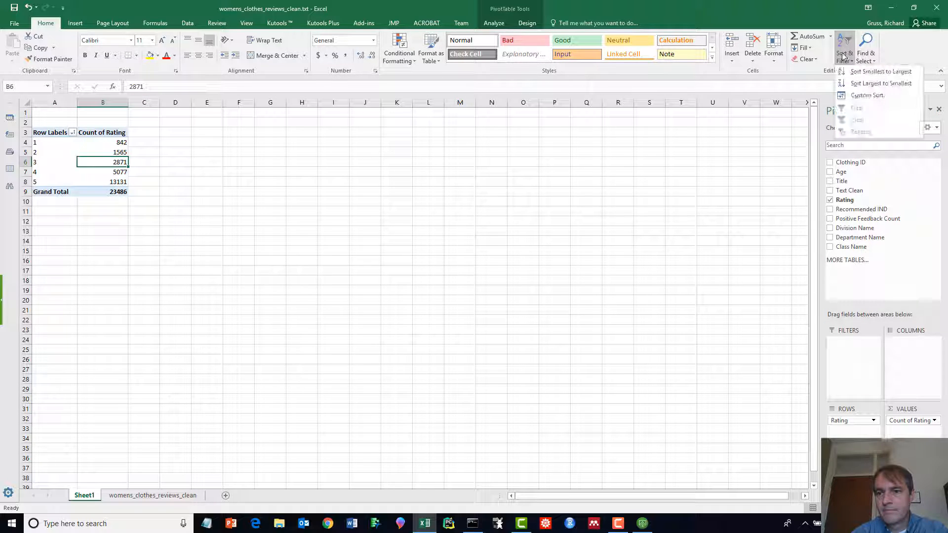
pyautogui.click(862, 86)
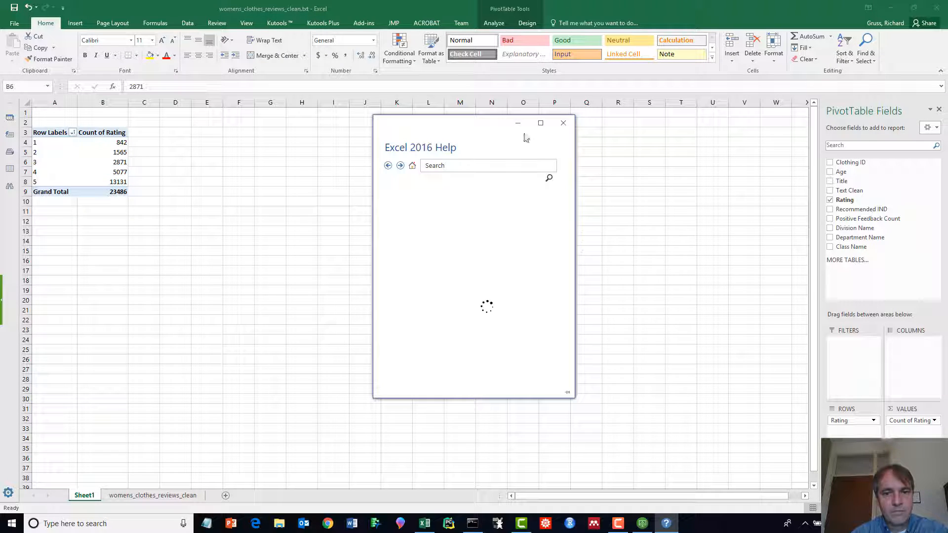
pyautogui.click(563, 123)
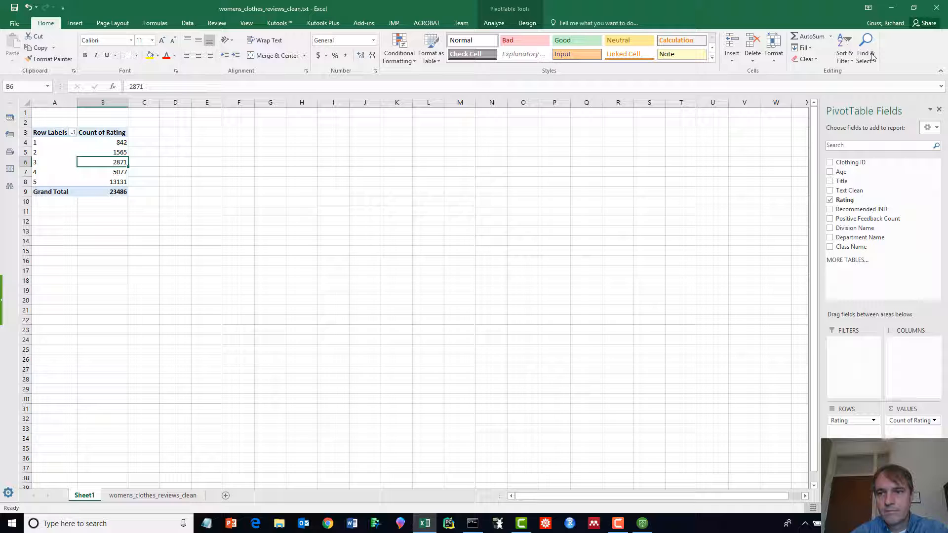
pyautogui.click(843, 49)
pyautogui.click(850, 82)
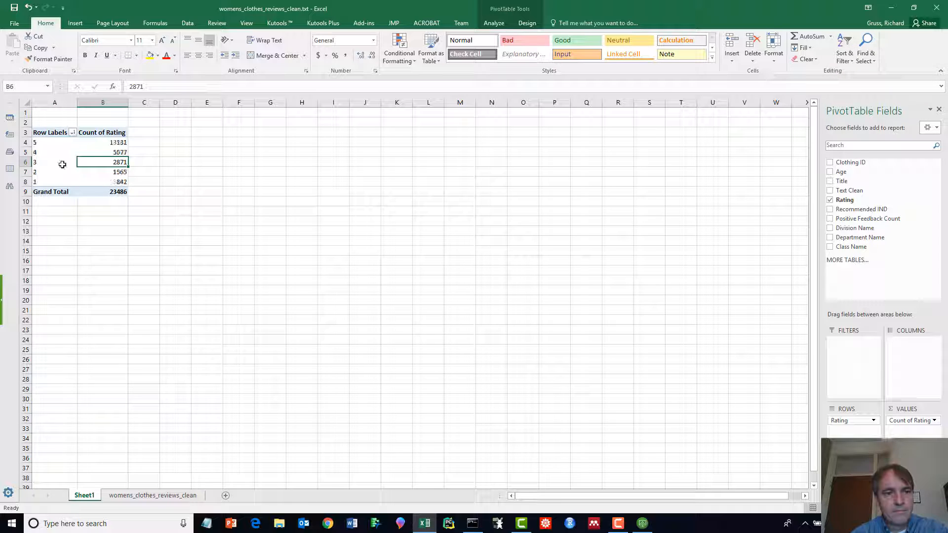
# - Verify the order runs from 13131 for rating 5 down to 842 for rating 1, then return to the data sheet
pyautogui.press('Up')
pyautogui.press('Up')
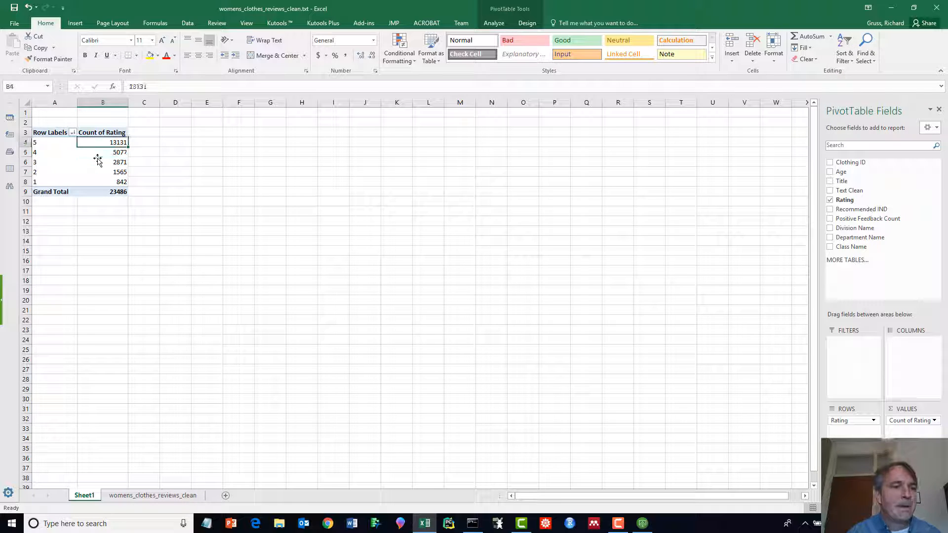
pyautogui.press('Left')
pyautogui.press('Right')
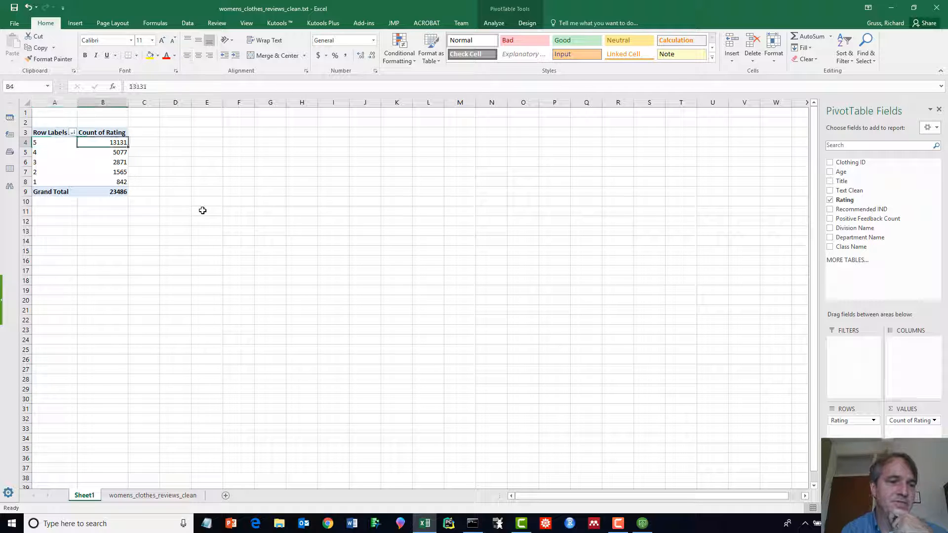
pyautogui.press('Down')
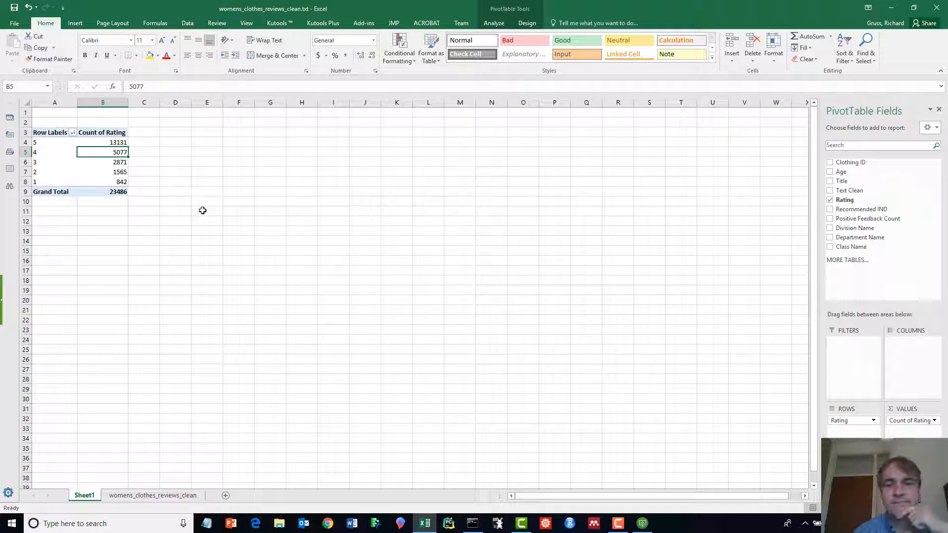
pyautogui.press('Up')
pyautogui.press('Left')
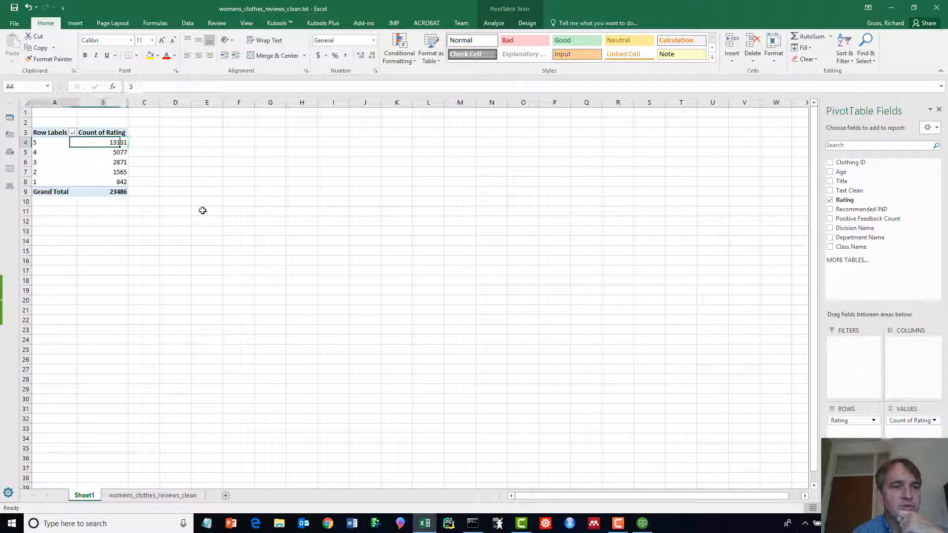
pyautogui.press('Right')
pyautogui.press('Down')
pyautogui.press('Up')
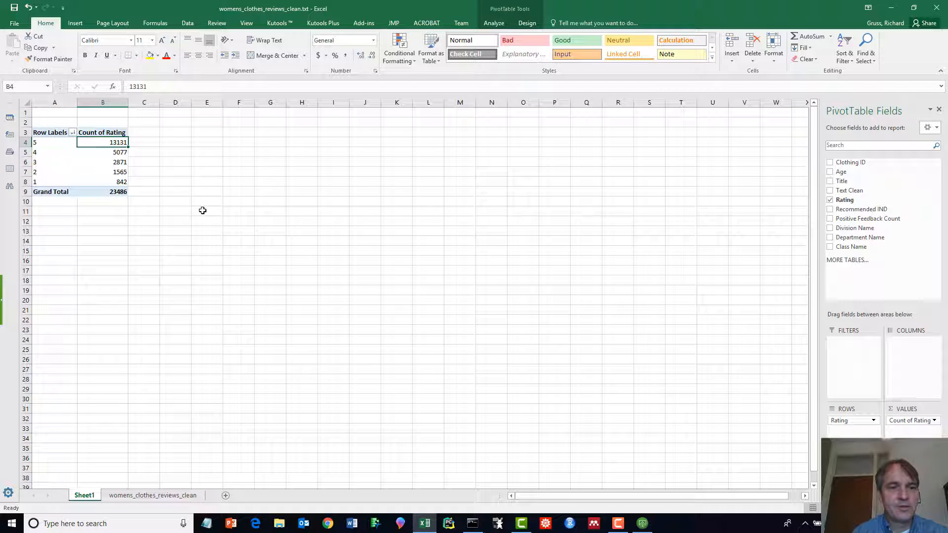
pyautogui.press('Down')
pyautogui.press('Left')
pyautogui.press('Right')
pyautogui.press('Down')
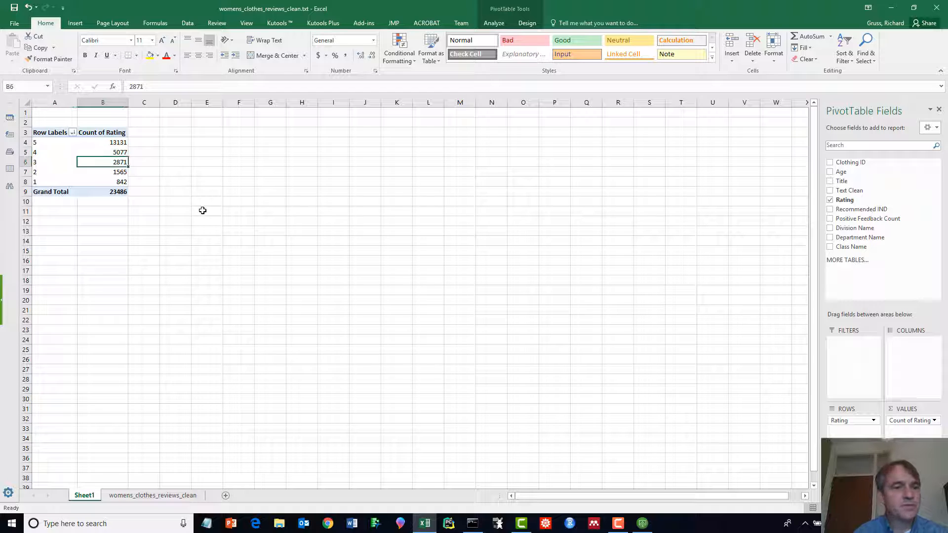
pyautogui.press('Left')
pyautogui.press('Down')
pyautogui.press('Down')
pyautogui.press('Right')
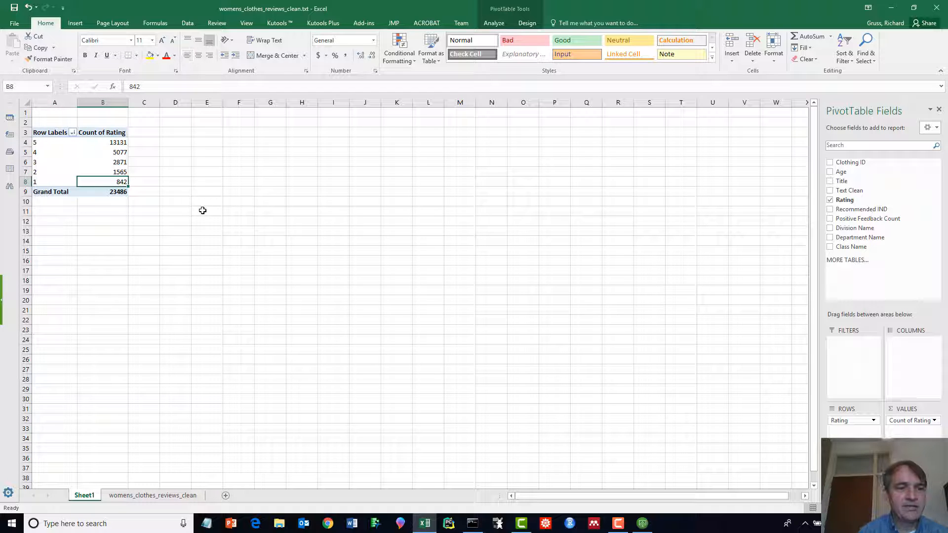
pyautogui.press('Left')
pyautogui.press('Right')
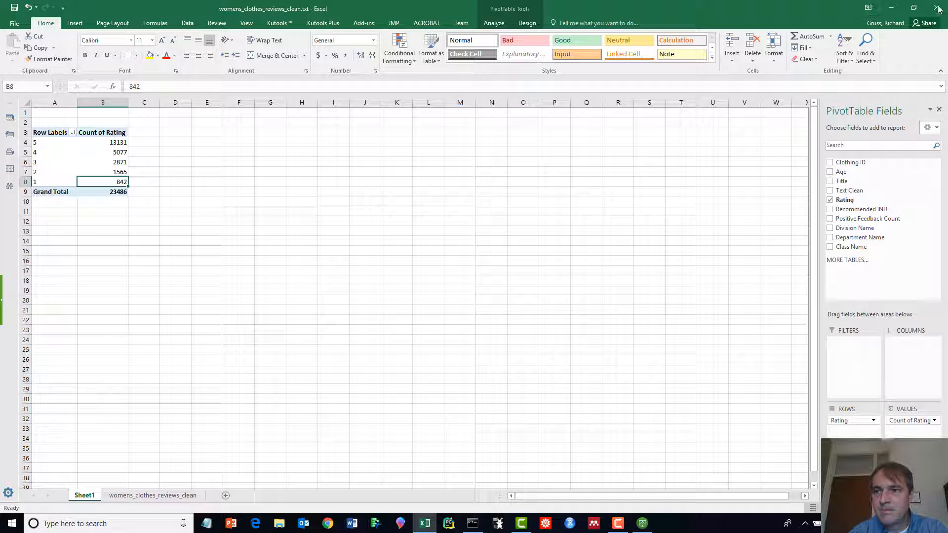
pyautogui.click(142, 495)
pyautogui.click(459, 153)
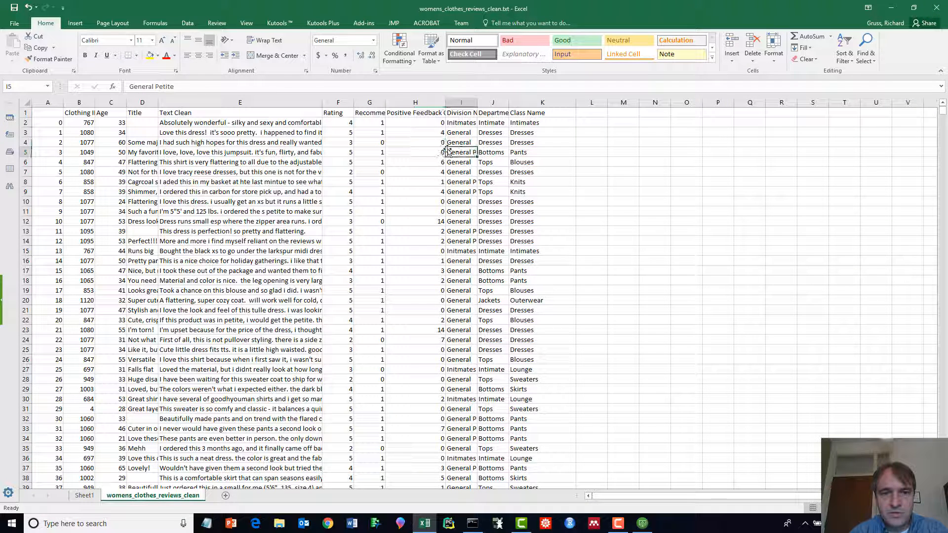
pyautogui.click(593, 124)
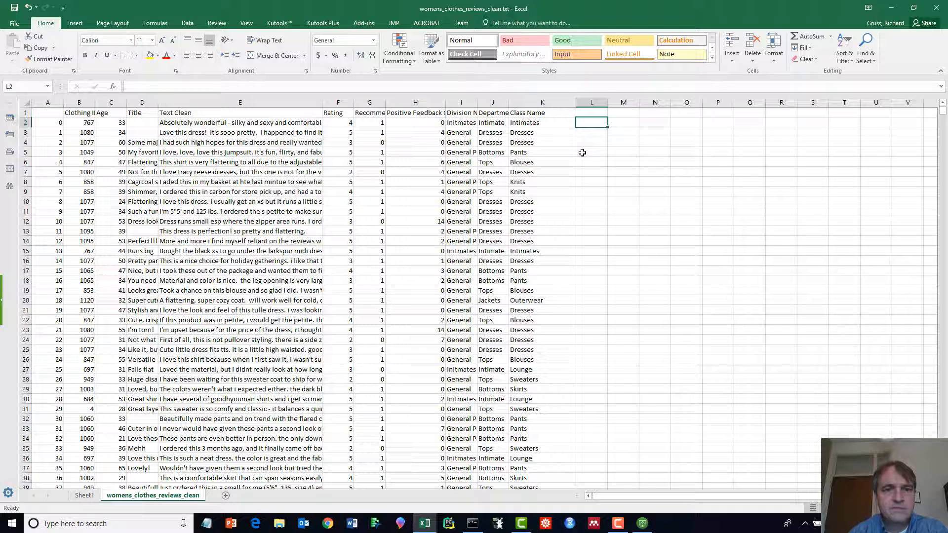
pyautogui.press('Left')
pyautogui.press('Left')
pyautogui.press('Left')
pyautogui.press('Left')
pyautogui.press('Left')
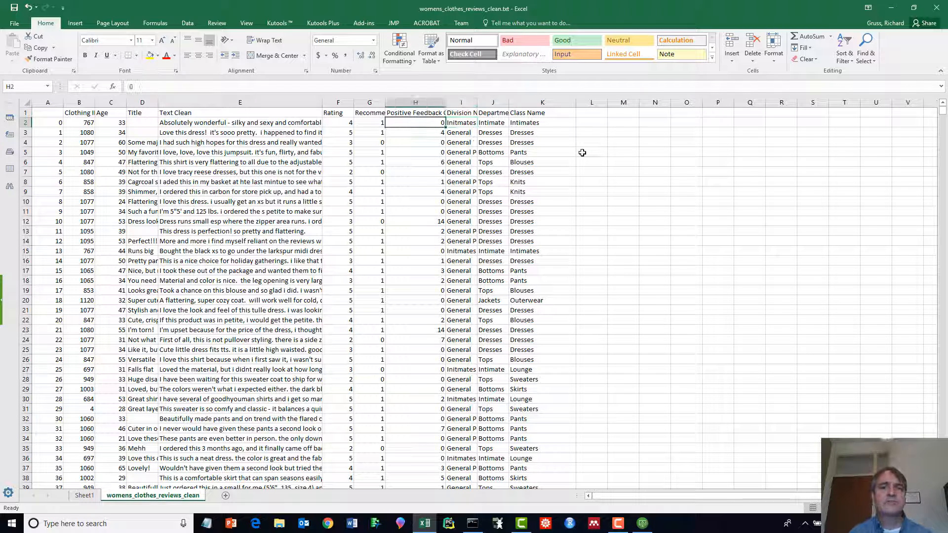
pyautogui.press('Left')
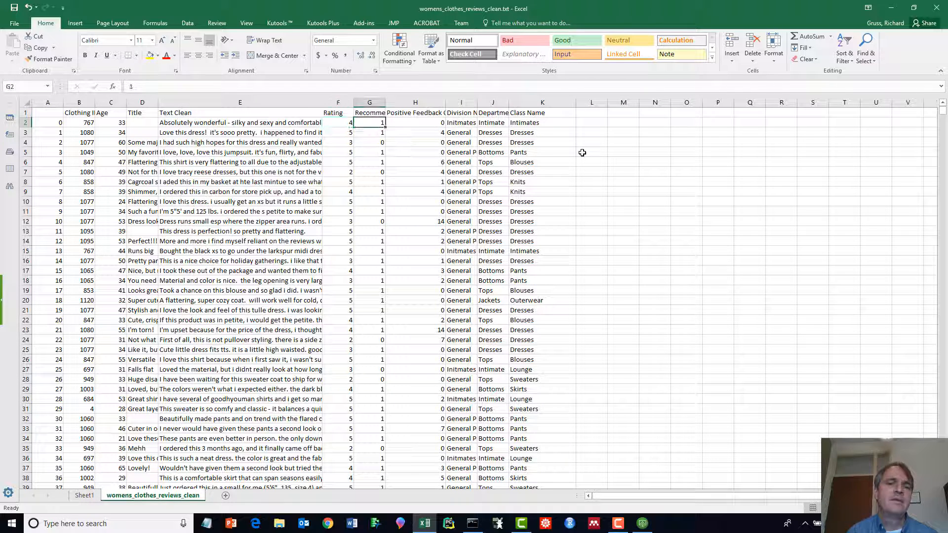
pyautogui.press('Left')
pyautogui.press('Up')
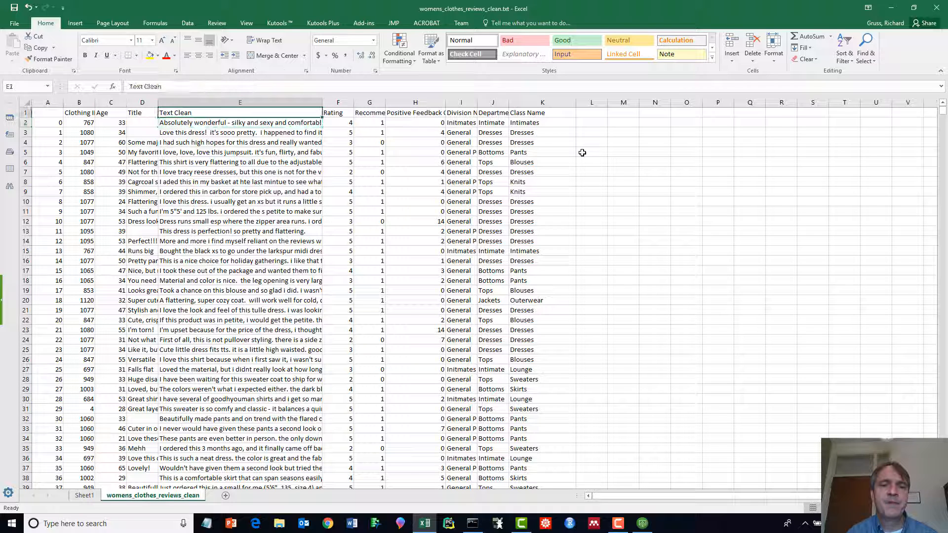
pyautogui.press('Right')
pyautogui.press('Down')
pyautogui.press('Left')
pyautogui.press('Left')
pyautogui.press('Left')
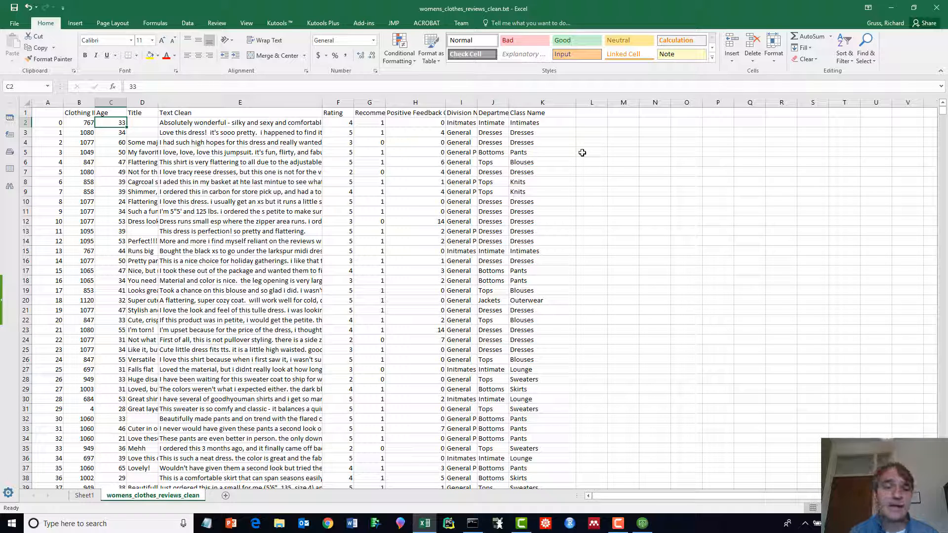
pyautogui.press('Right')
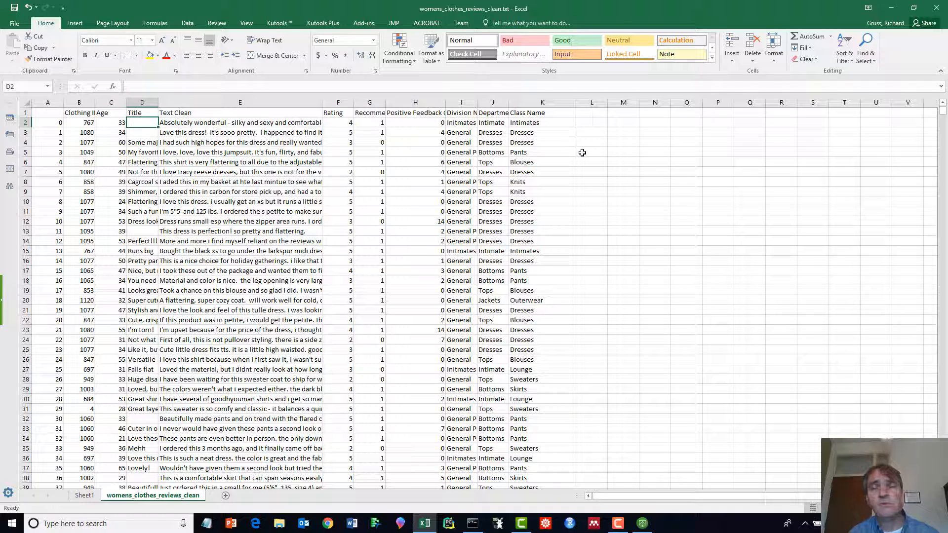
pyautogui.press('Right')
pyautogui.press('Right')
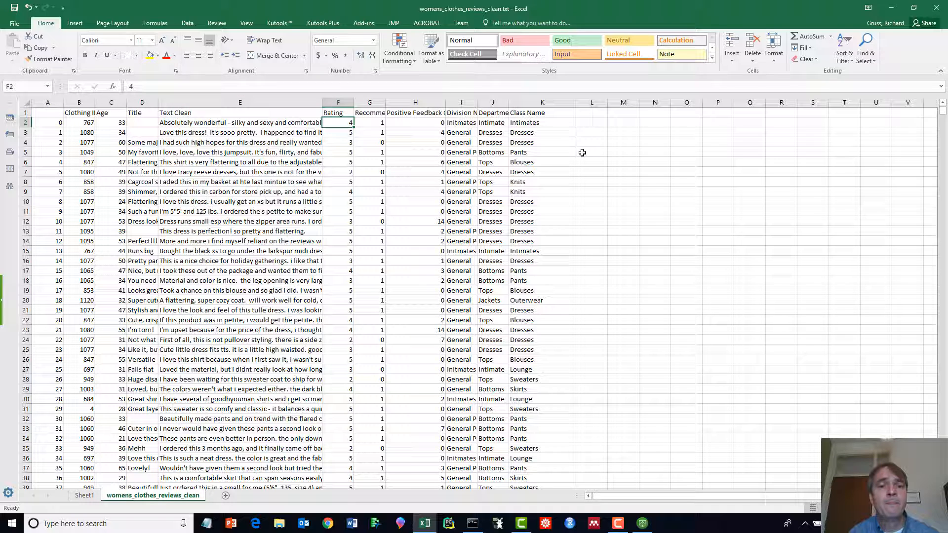
pyautogui.press('Right')
pyautogui.press('Right')
pyautogui.press('Left')
pyautogui.press('Left')
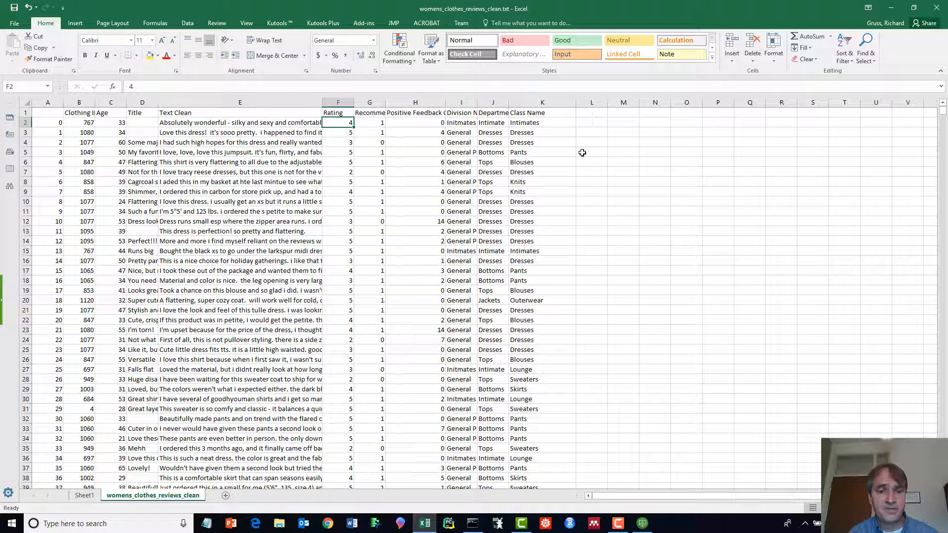
pyautogui.press('Right')
pyautogui.press('Right')
pyautogui.press('Down')
pyautogui.press('Down')
pyautogui.press('Down')
pyautogui.press('Down')
pyautogui.press('Down')
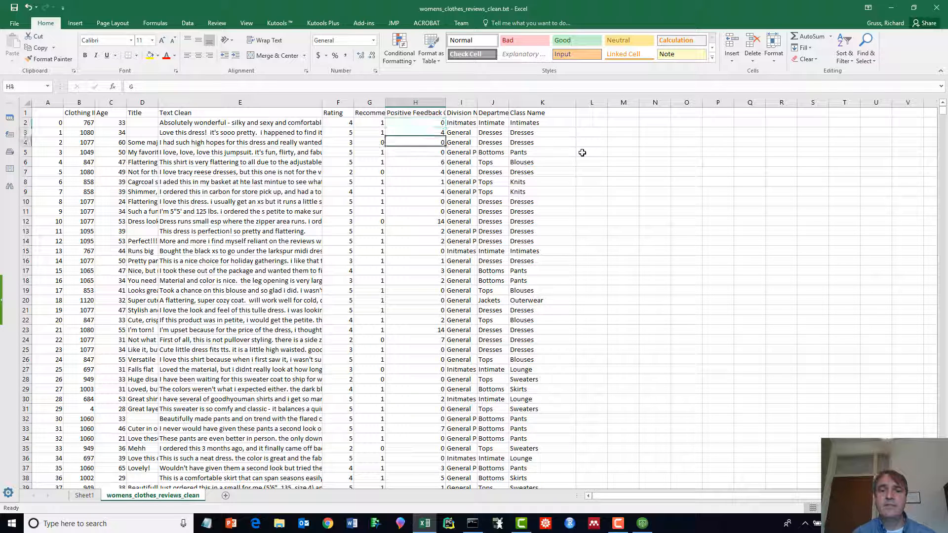
pyautogui.press('Down')
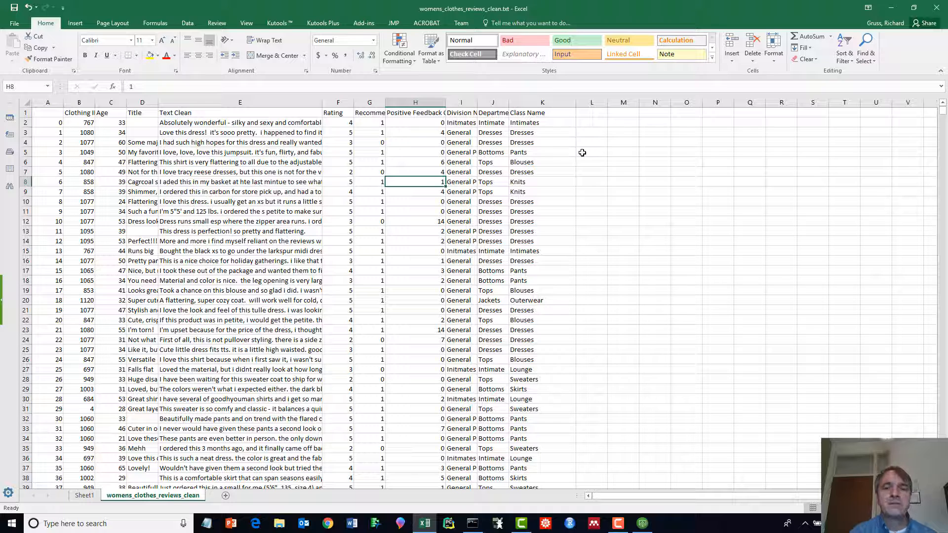
pyautogui.press('Up')
pyautogui.press('Up')
pyautogui.press('Up')
pyautogui.press('Up')
pyautogui.press('Up')
pyautogui.press('Left')
pyautogui.press('Left')
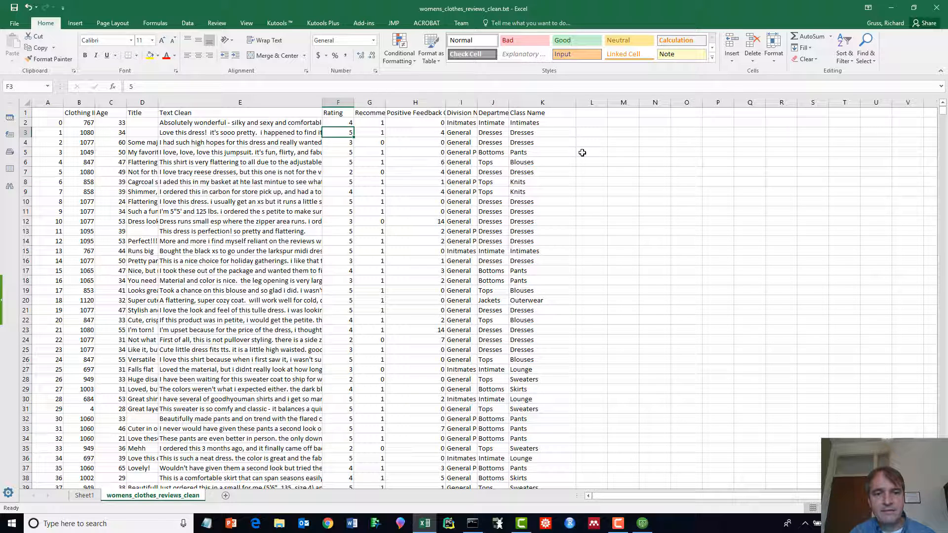
pyautogui.press('Down')
pyautogui.press('Down')
pyautogui.press('Down')
pyautogui.press('Right')
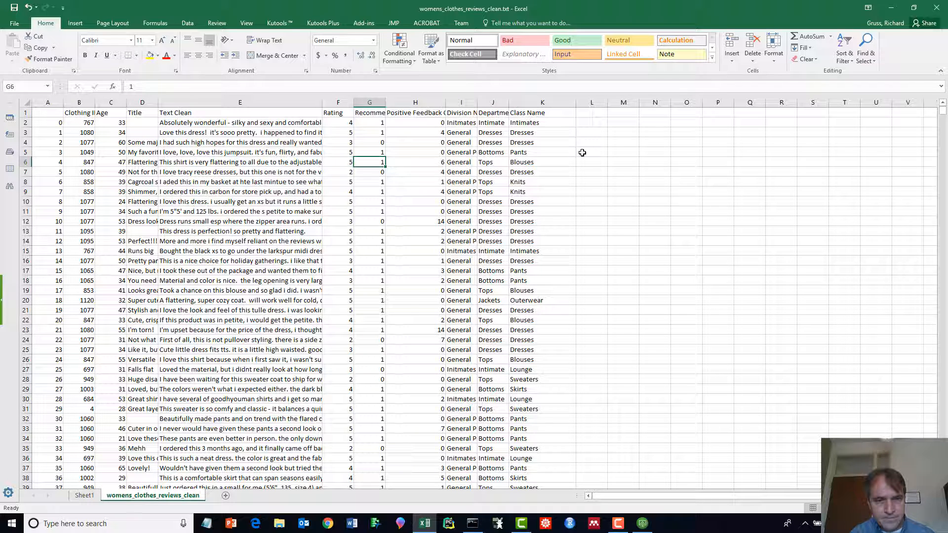
pyautogui.press('Left')
pyautogui.press('Down')
pyautogui.press('Down')
pyautogui.press('Down')
pyautogui.press('Down')
pyautogui.press('Down')
pyautogui.press('Down')
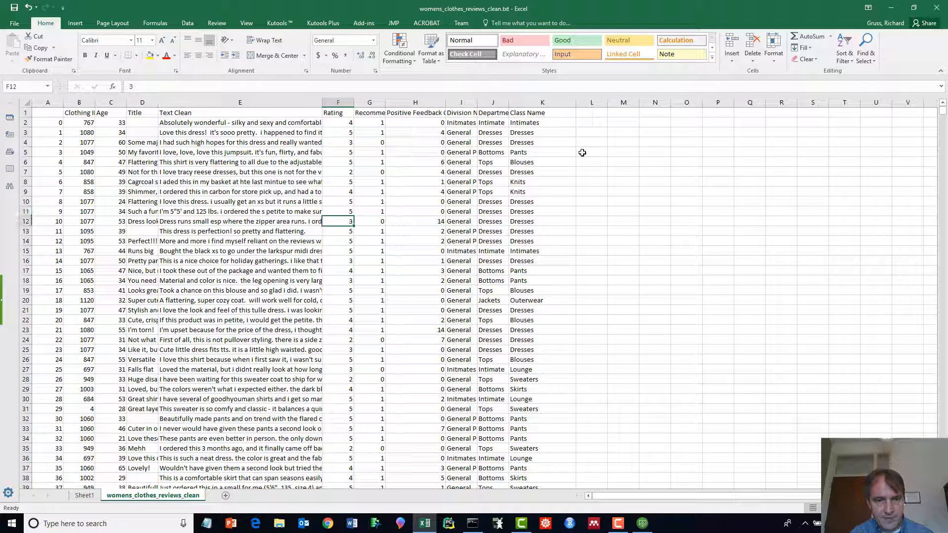
pyautogui.press('Down')
pyautogui.press('Down')
pyautogui.press('Down')
pyautogui.press('Down')
pyautogui.press('Up')
pyautogui.press('Up')
pyautogui.press('Right')
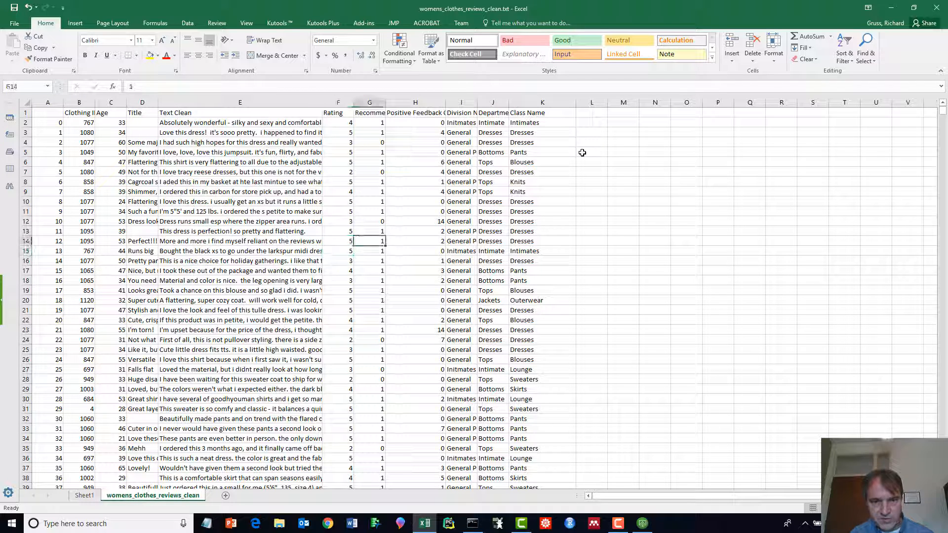
pyautogui.press('Right')
pyautogui.press('Right')
pyautogui.press('Up')
pyautogui.press('Up')
pyautogui.press('Left')
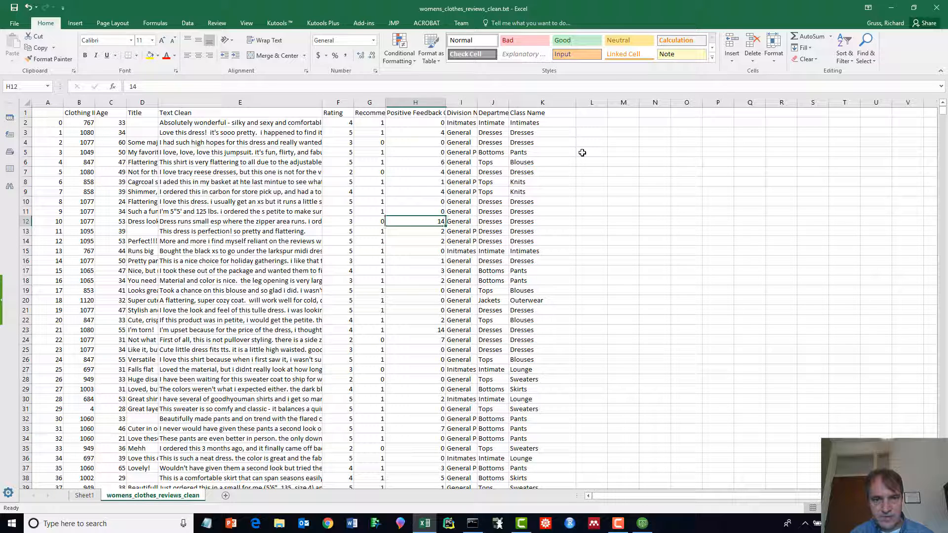
pyautogui.press('Left')
pyautogui.press('Left')
pyautogui.press('Right')
pyautogui.press('Right')
pyautogui.press('Right')
pyautogui.press('Left')
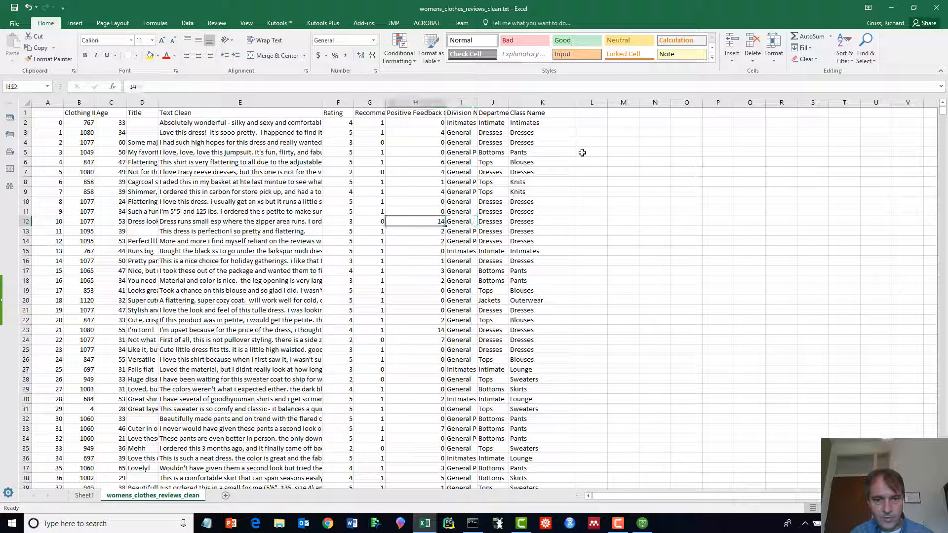
pyautogui.press('Down')
pyautogui.press('Down')
pyautogui.press('Down')
pyautogui.press('Down')
pyautogui.press('Down')
pyautogui.press('Down')
pyautogui.press('Down')
pyautogui.press('Down')
pyautogui.press('Down')
pyautogui.press('Down')
pyautogui.press('Left')
pyautogui.press('Left')
pyautogui.press('Down')
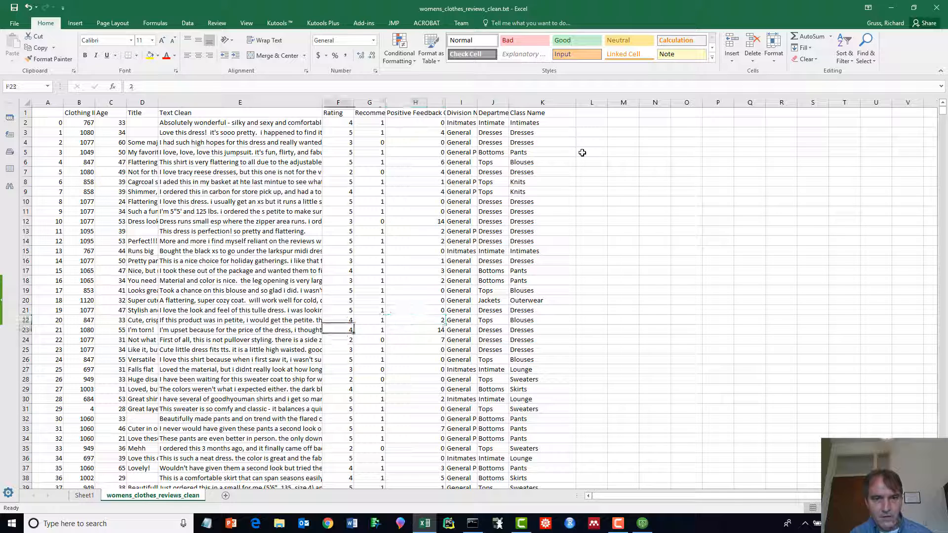
pyautogui.press('Right')
pyautogui.press('Right')
pyautogui.press('Right')
pyautogui.press('Right')
pyautogui.press('Right')
pyautogui.press('Right')
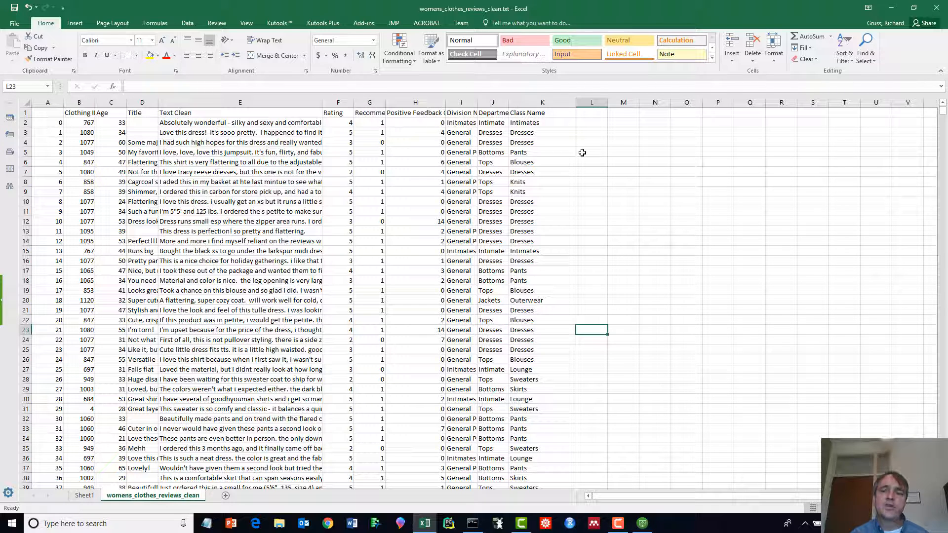
pyautogui.press('Up')
pyautogui.press('Up')
pyautogui.press('Up')
pyautogui.press('Up')
pyautogui.press('Up')
pyautogui.press('Up')
pyautogui.press('Up')
pyautogui.press('Up')
pyautogui.press('Up')
pyautogui.press('Up')
pyautogui.press('Up')
pyautogui.press('Up')
pyautogui.press('Up')
pyautogui.press('Up')
pyautogui.press('Up')
pyautogui.press('Up')
pyautogui.press('Up')
pyautogui.press('Up')
pyautogui.press('Up')
pyautogui.press('Up')
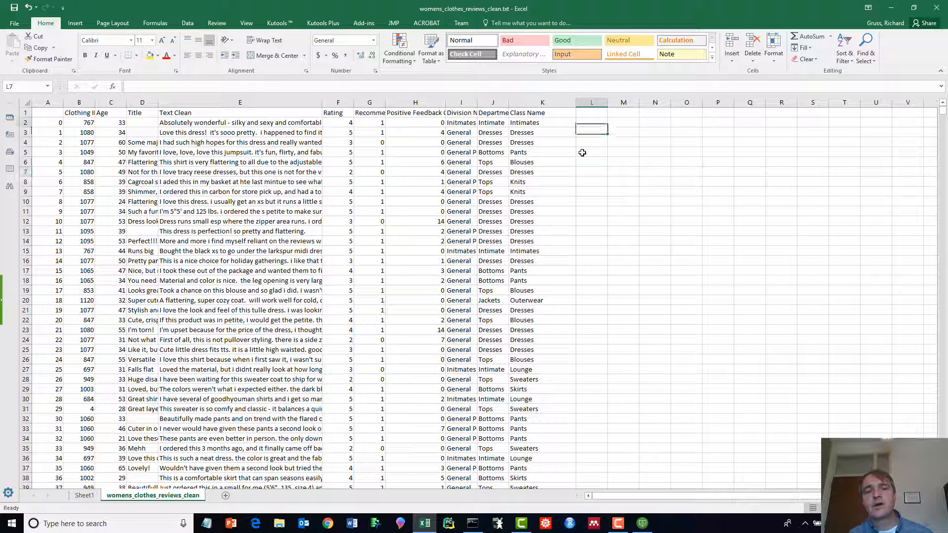
pyautogui.press('Up')
pyautogui.press('Up')
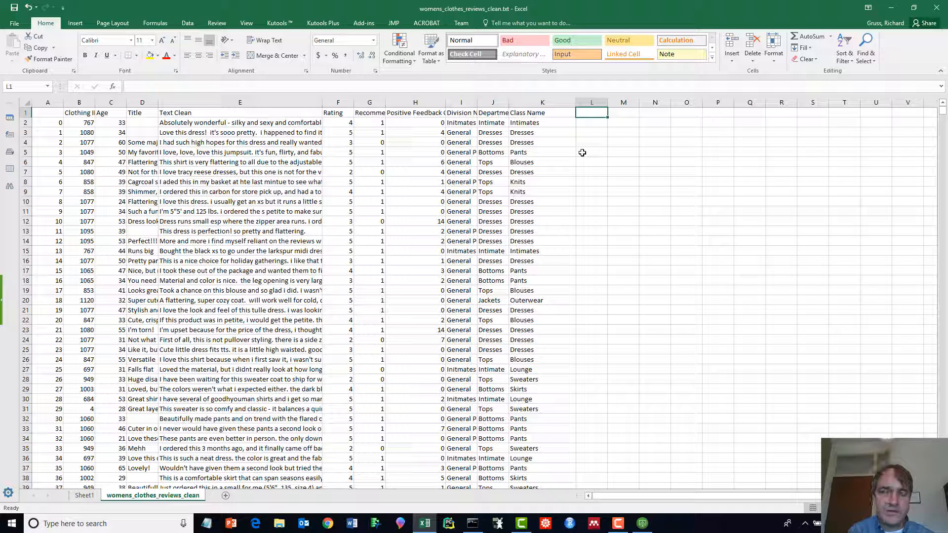
# - Cancel the formula started in L1 and jump from A2 to the last data row, 23487
pyautogui.write('=')
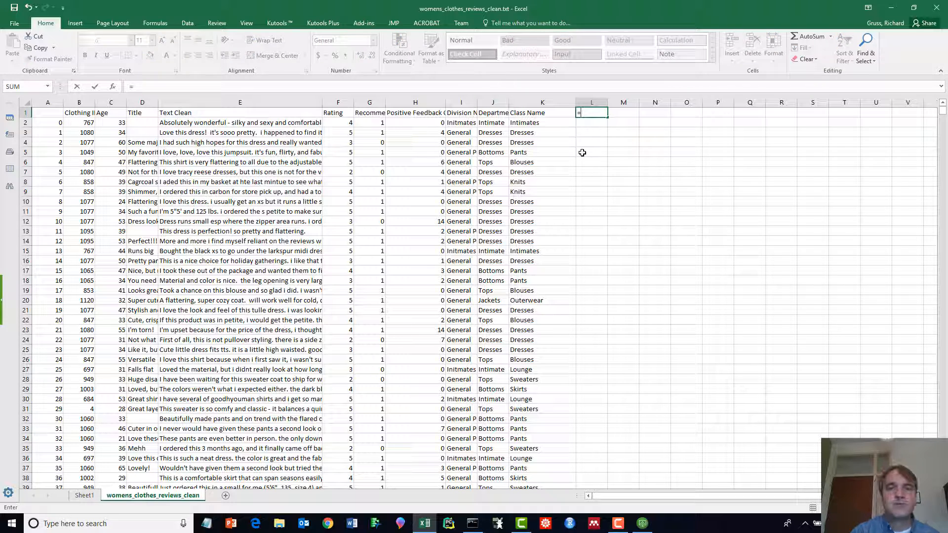
pyautogui.press('Escape')
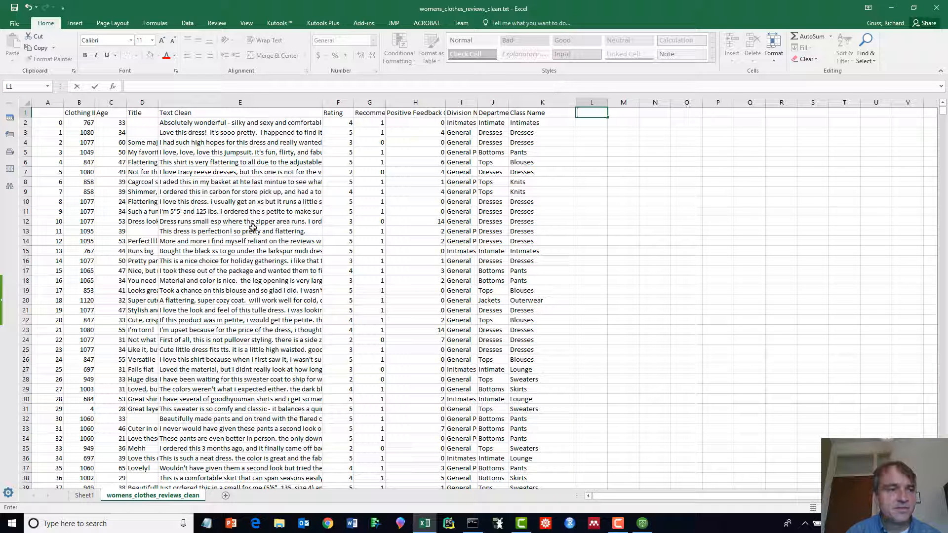
pyautogui.click(50, 124)
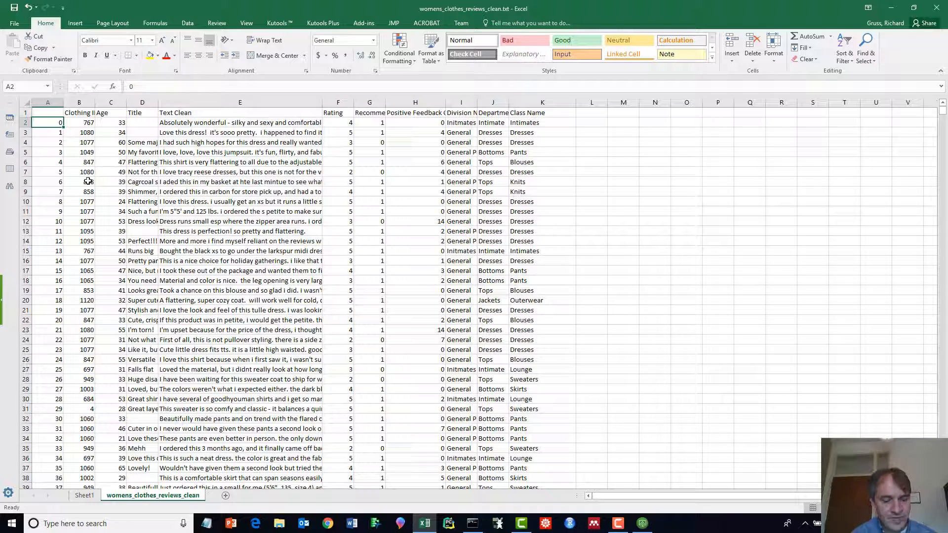
pyautogui.hotkey('ctrl', 'Down')
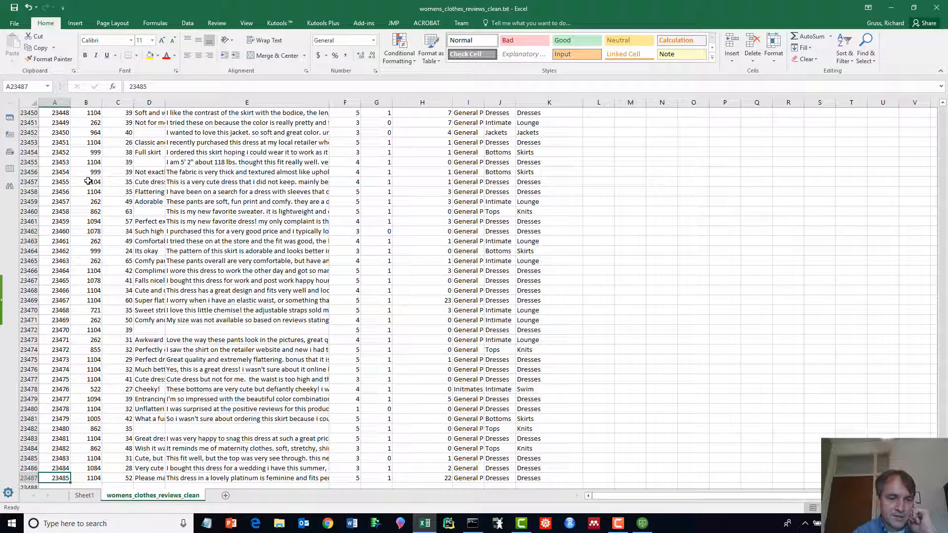
pyautogui.scroll(-1, 88, 181)
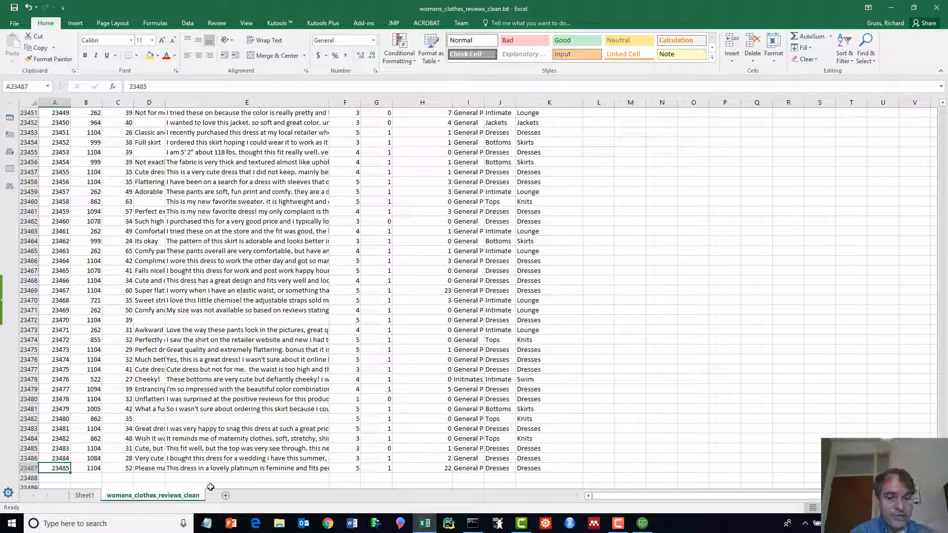
pyautogui.click(206, 523)
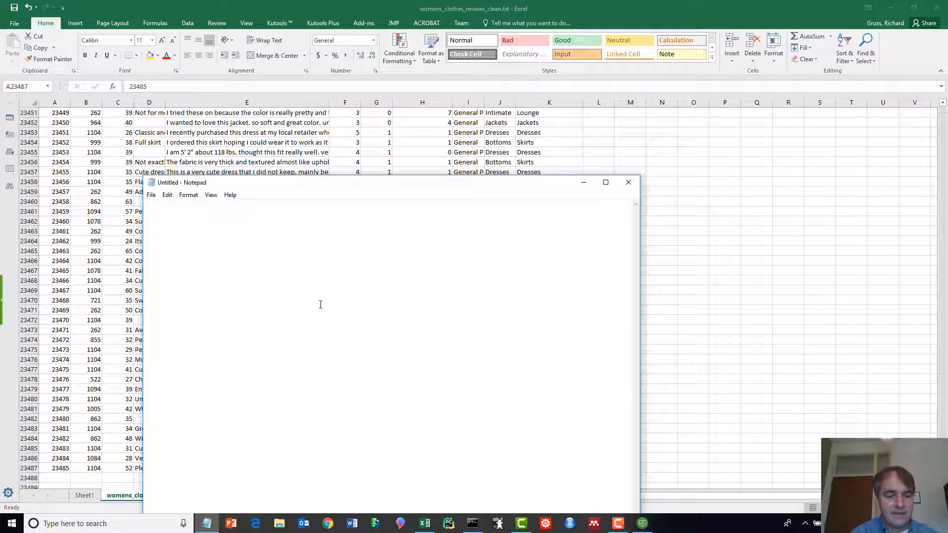
# - Jot 23487 in the new Notepad note and minimize it
pyautogui.write('23487')
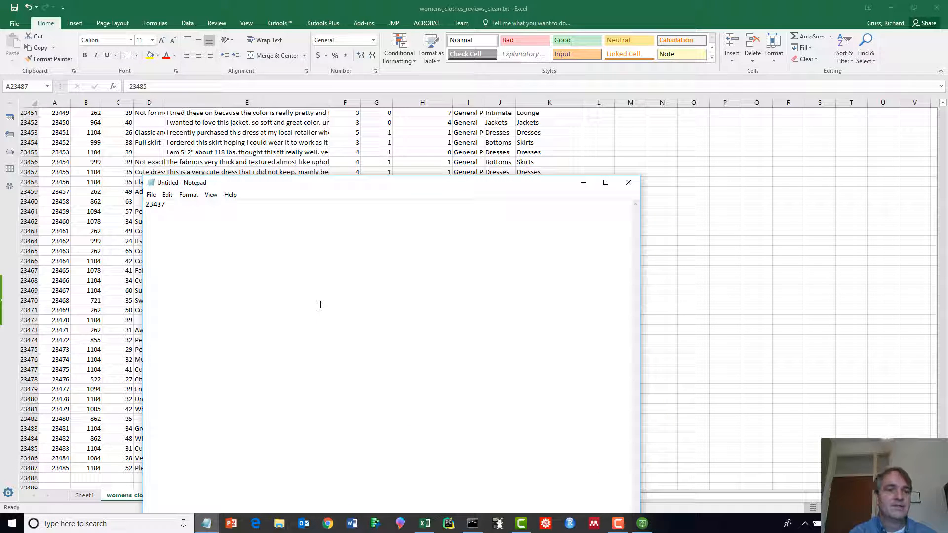
pyautogui.moveTo(426, 183); pyautogui.dragTo(428, 163)
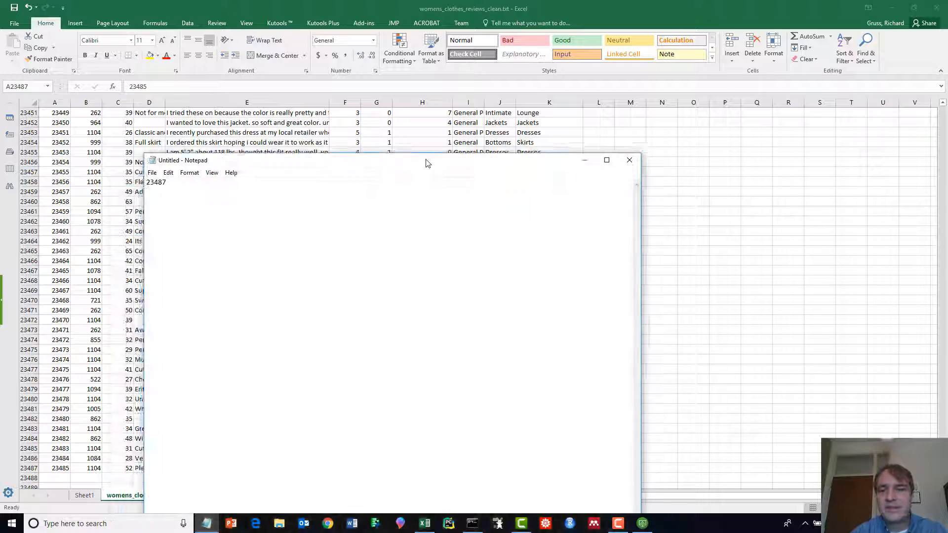
pyautogui.click(584, 160)
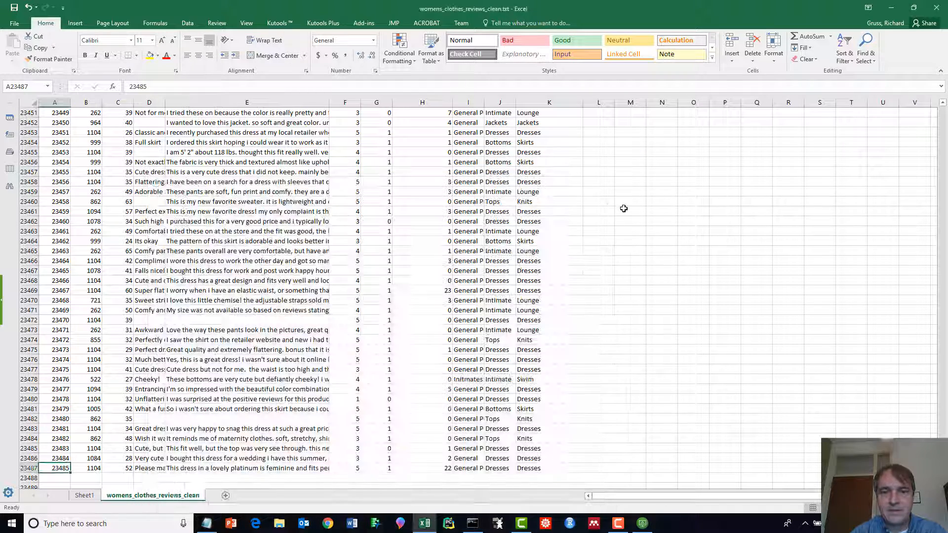
pyautogui.scroll(10, 701, 168)
# - Apply the Good style to the Rating header and Neutral to the Positive Feedback Count header
pyautogui.click(696, 366)
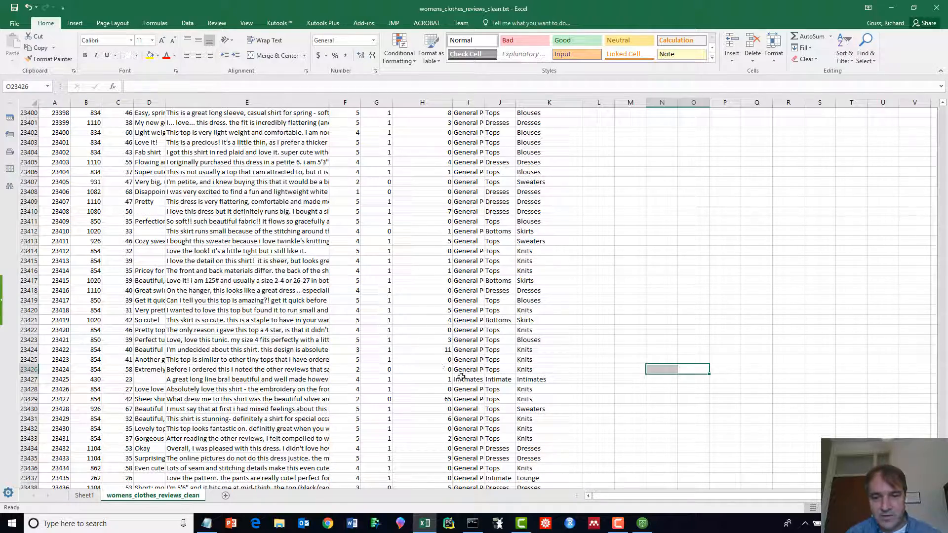
pyautogui.click(542, 379)
pyautogui.hotkey('ctrl', 'Up')
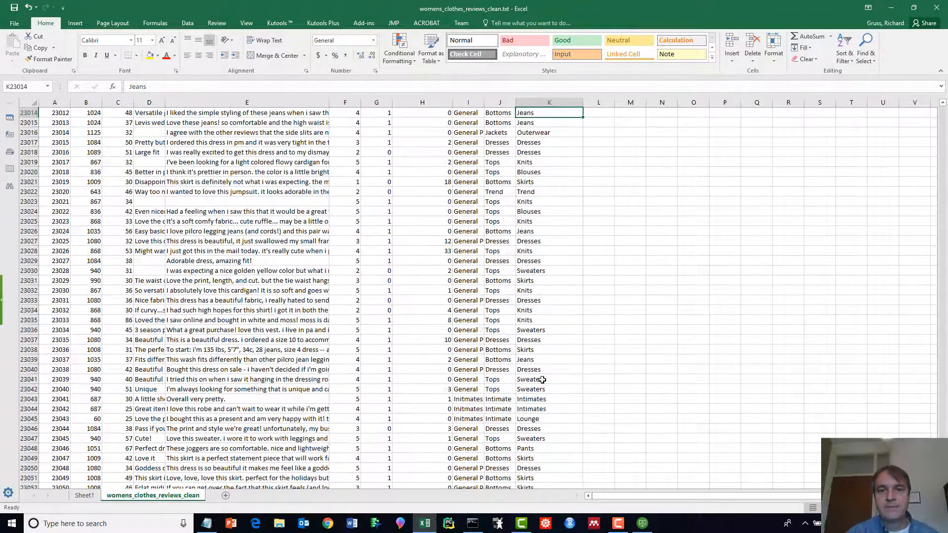
pyautogui.press('Left')
pyautogui.press('Left')
pyautogui.press('Left')
pyautogui.press('Left')
pyautogui.press('Left')
pyautogui.press('Left')
pyautogui.press('Left')
pyautogui.press('Left')
pyautogui.press('Left')
pyautogui.press('Left')
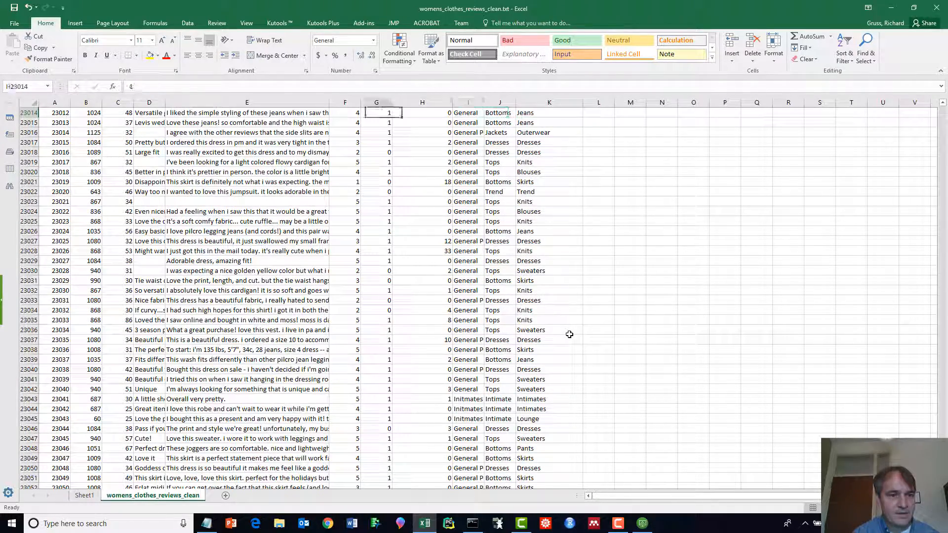
pyautogui.hotkey('ctrl', 'Up')
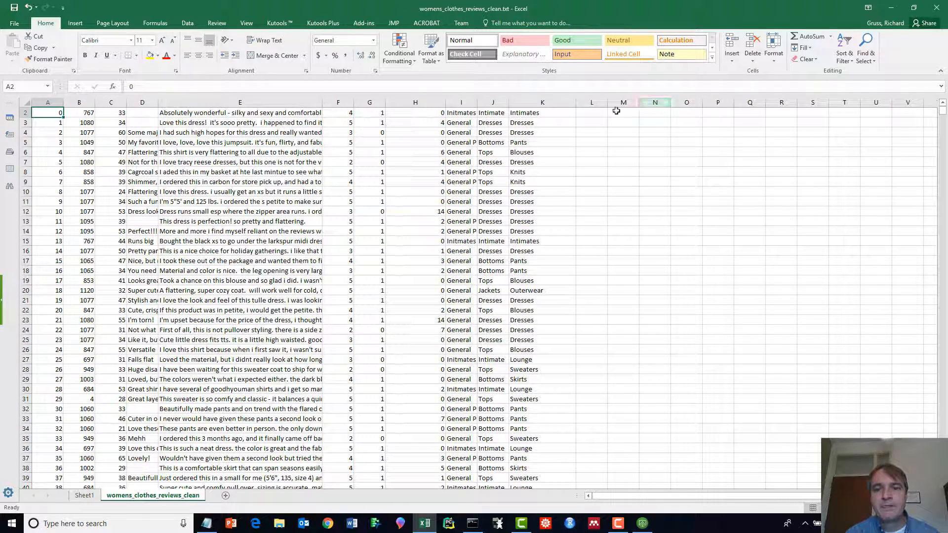
pyautogui.scroll(1, 405, 218)
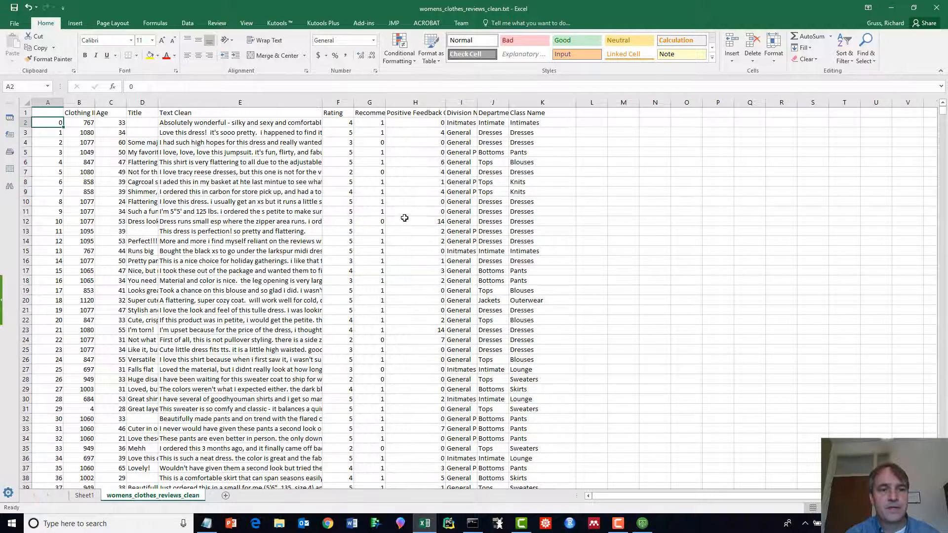
pyautogui.click(337, 102)
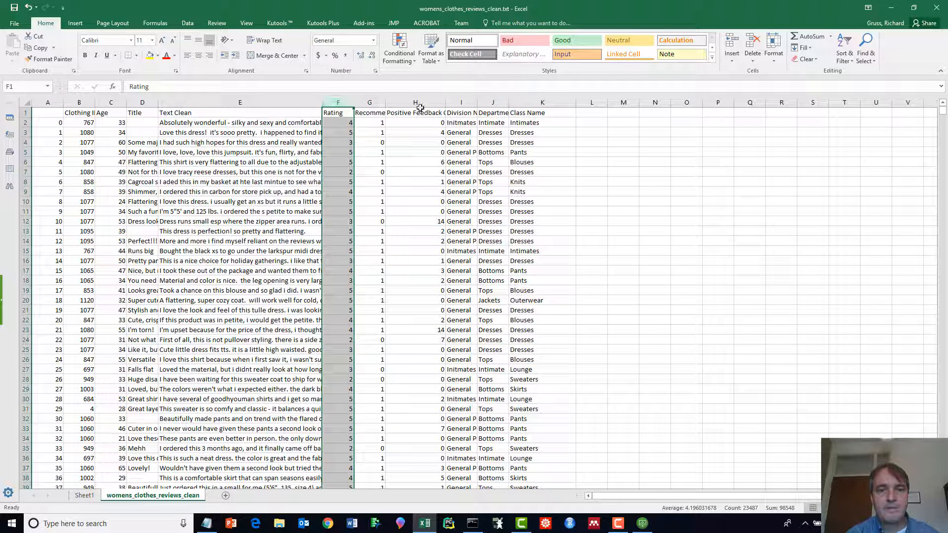
pyautogui.click(338, 114)
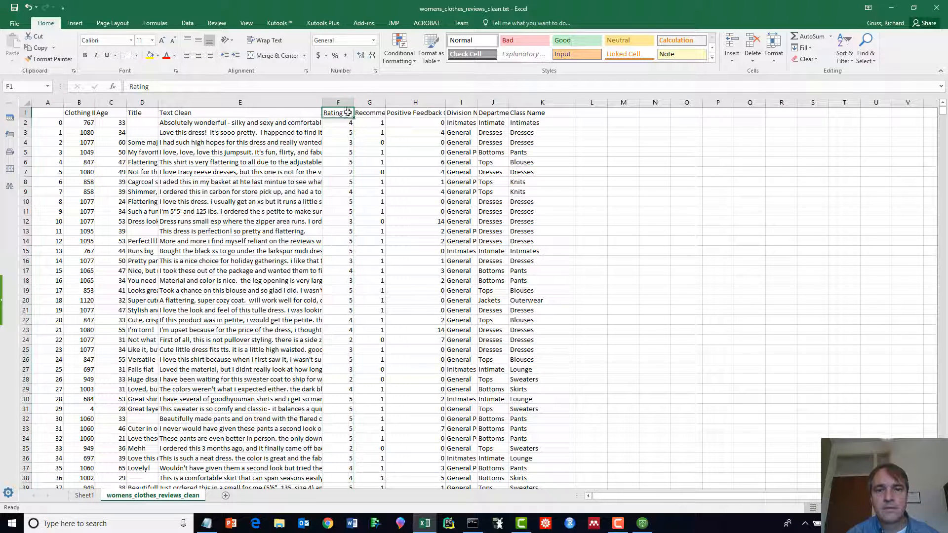
pyautogui.click(564, 40)
pyautogui.press('Right')
pyautogui.press('Right')
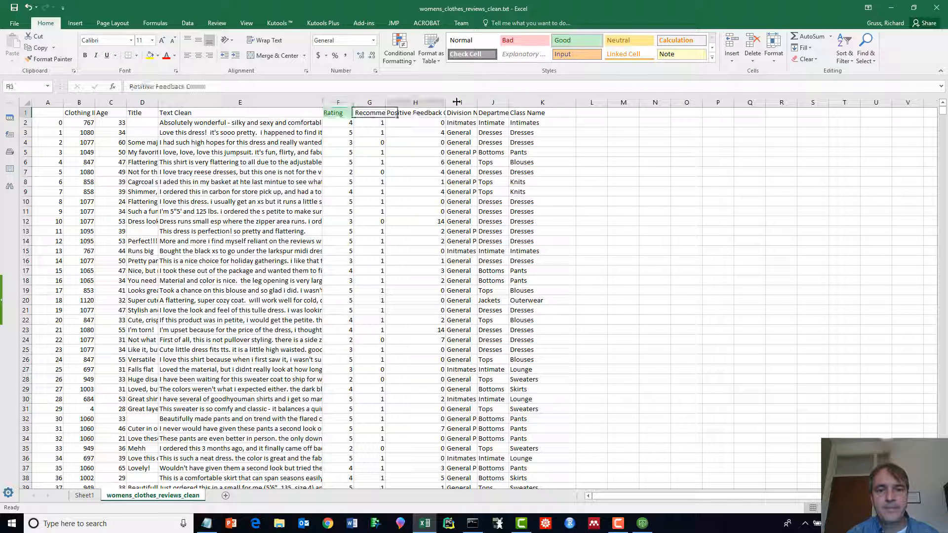
pyautogui.click(628, 41)
pyautogui.click(593, 115)
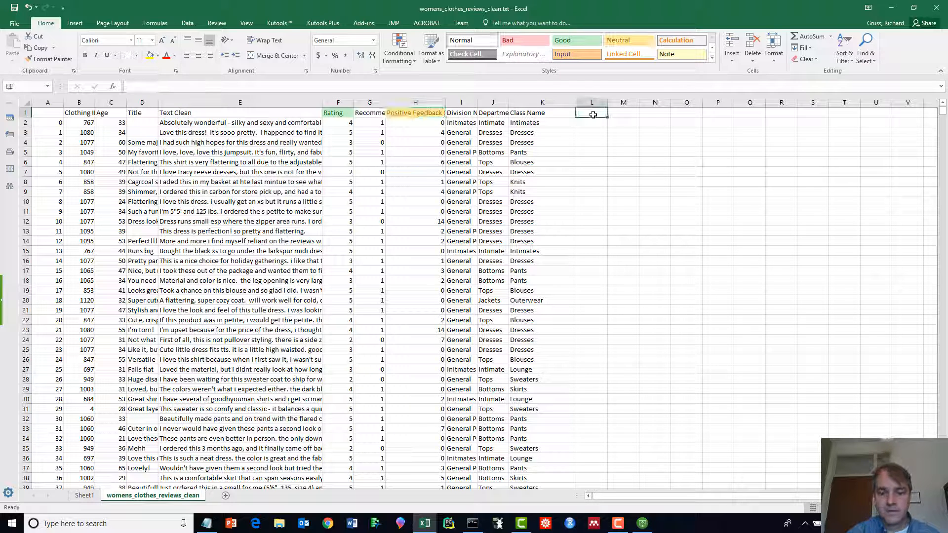
# - Enter =CORREL(F2:F23487,H2:H23487) in L1, yielding -0.06496
pyautogui.write('=CO')
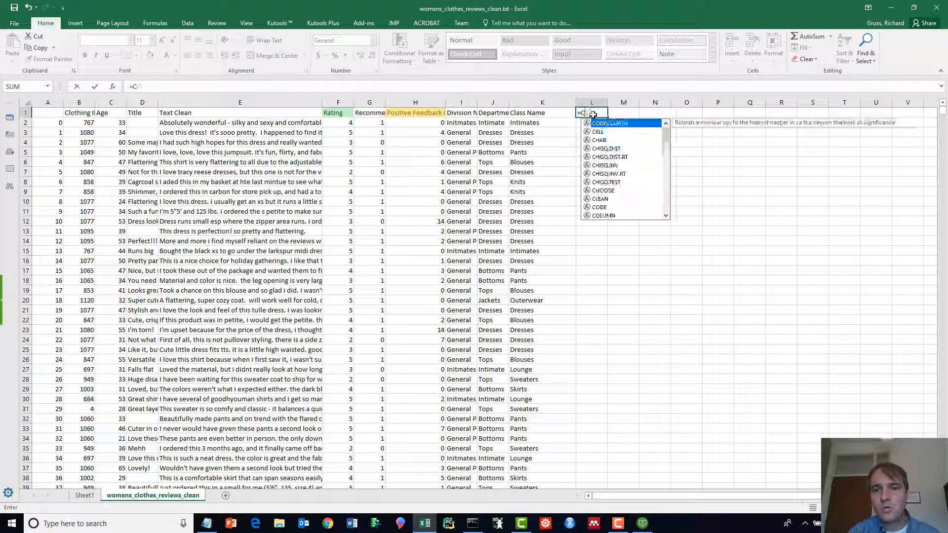
pyautogui.write('RREL(')
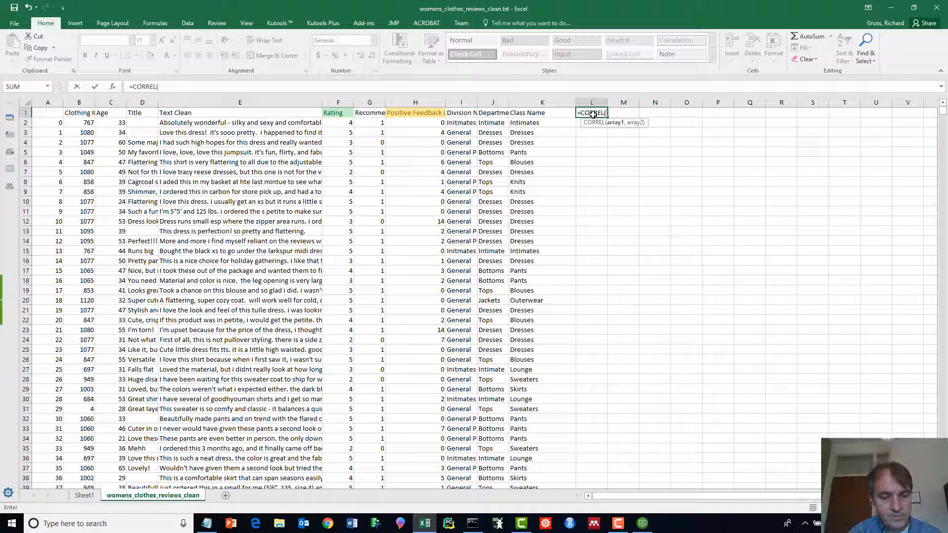
pyautogui.write('F2:')
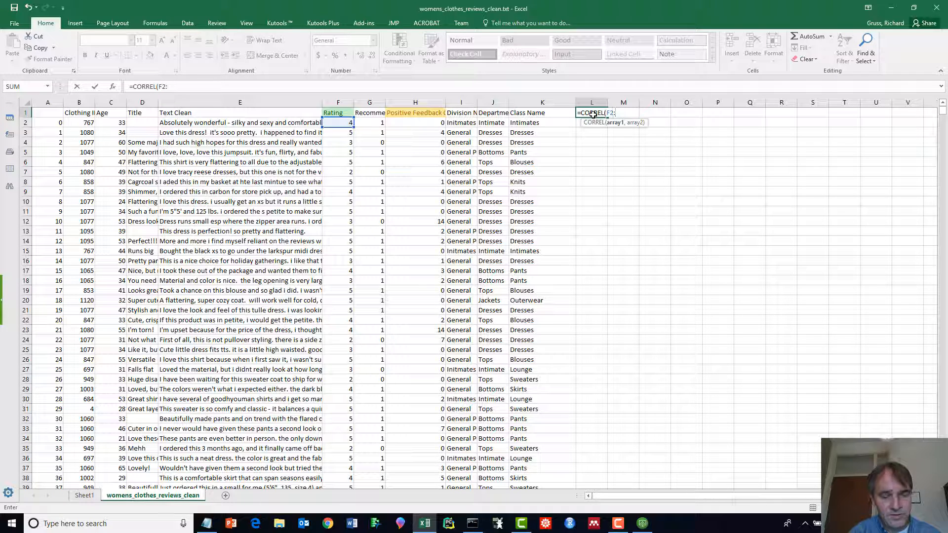
pyautogui.write('F')
pyautogui.hotkey('alt', 'Tab')
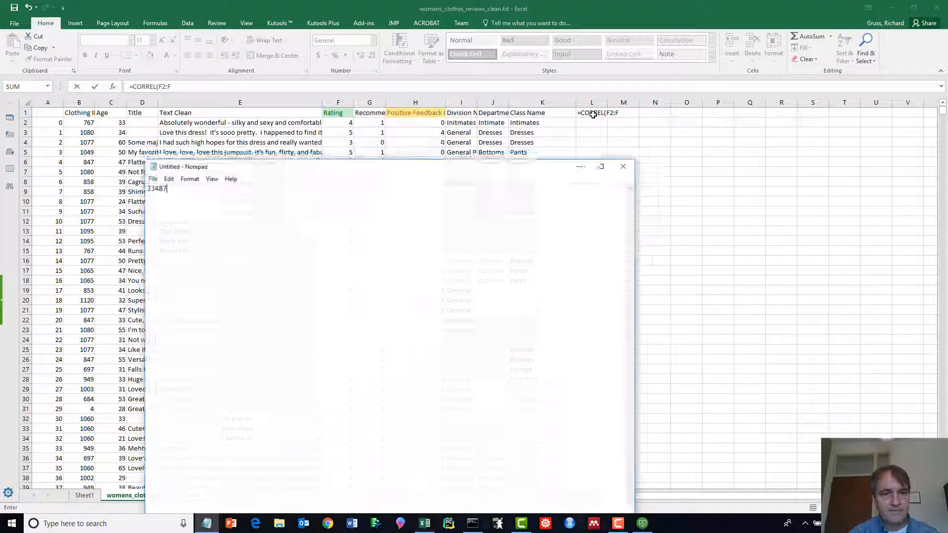
pyautogui.hotkey('alt', 'Tab')
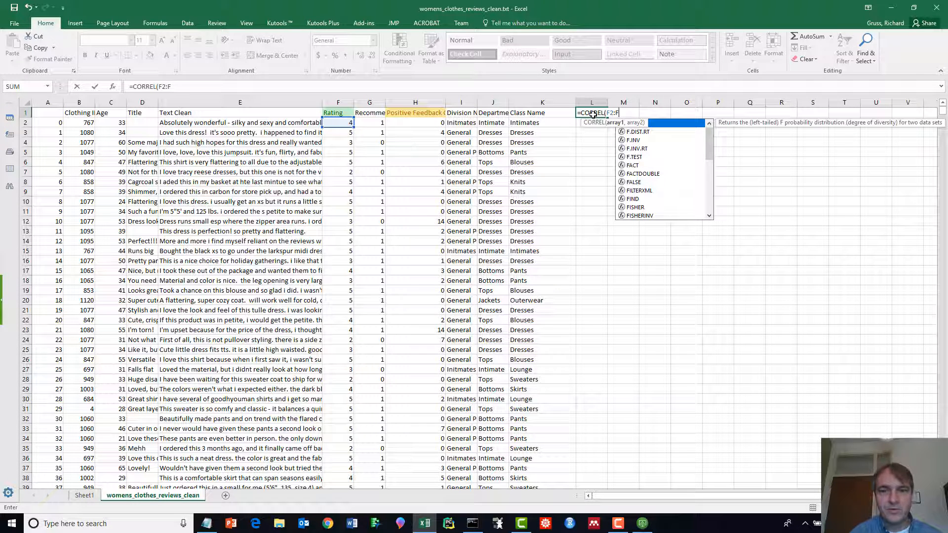
pyautogui.write('23')
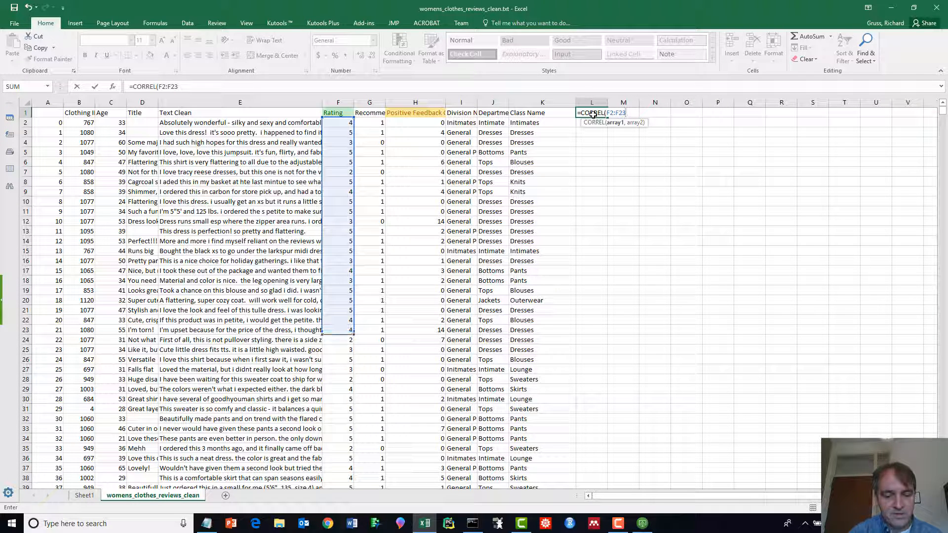
pyautogui.write('487')
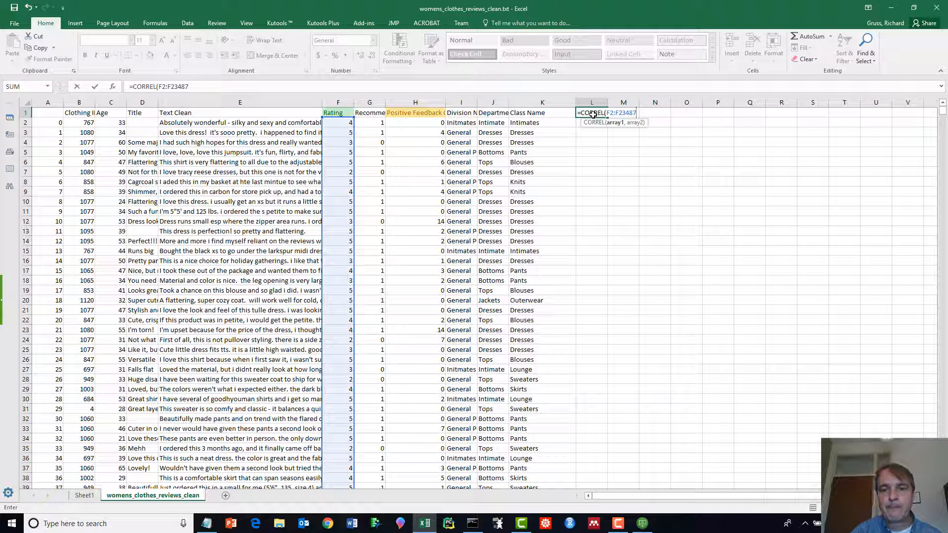
pyautogui.write(',')
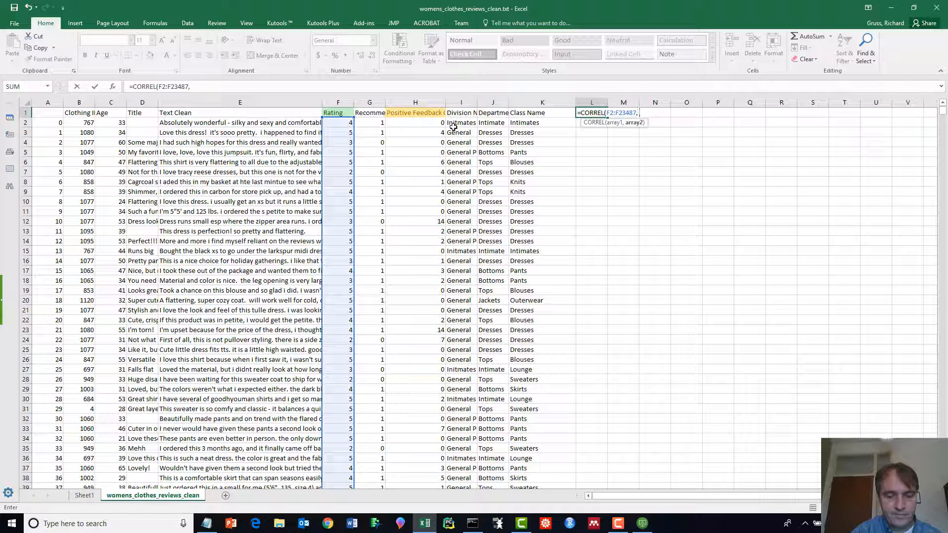
pyautogui.write('H2')
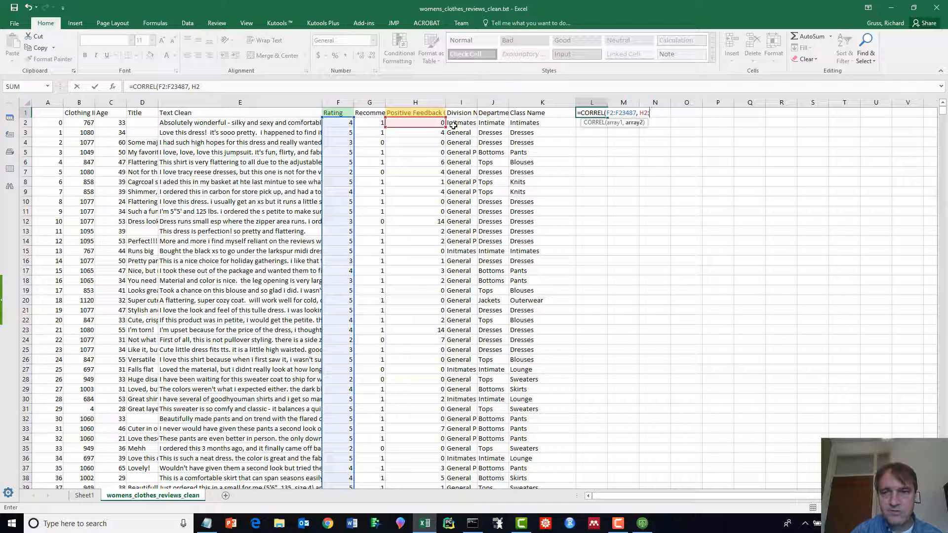
pyautogui.write(':H')
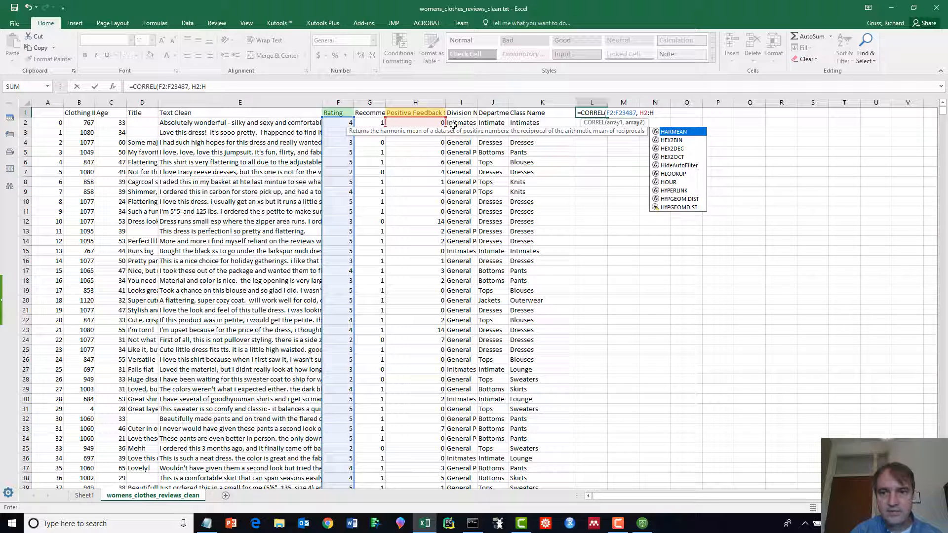
pyautogui.write('23')
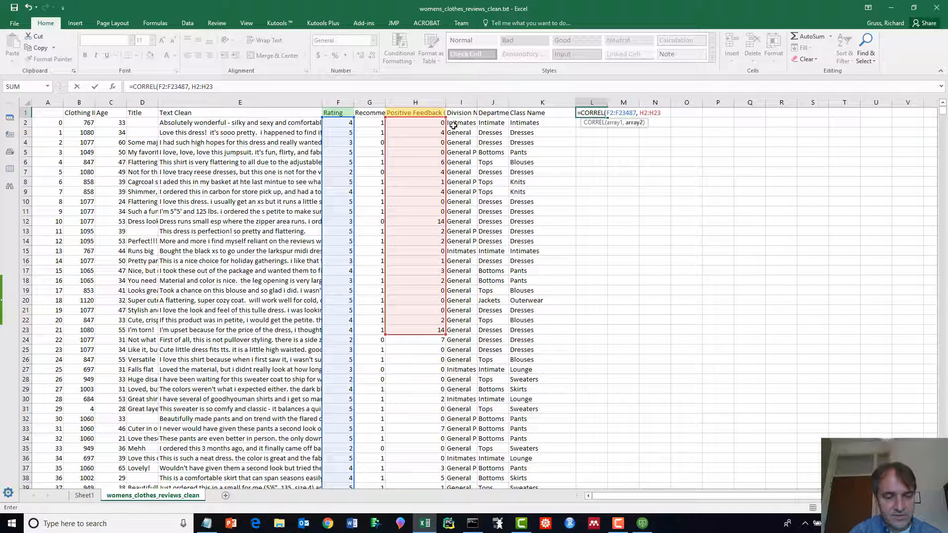
pyautogui.write('487)')
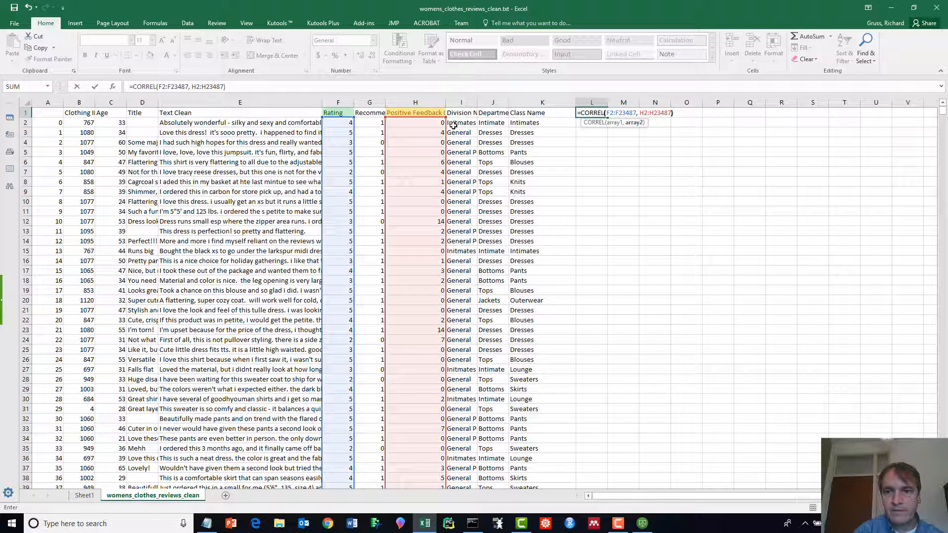
pyautogui.press('Return')
pyautogui.write('a')
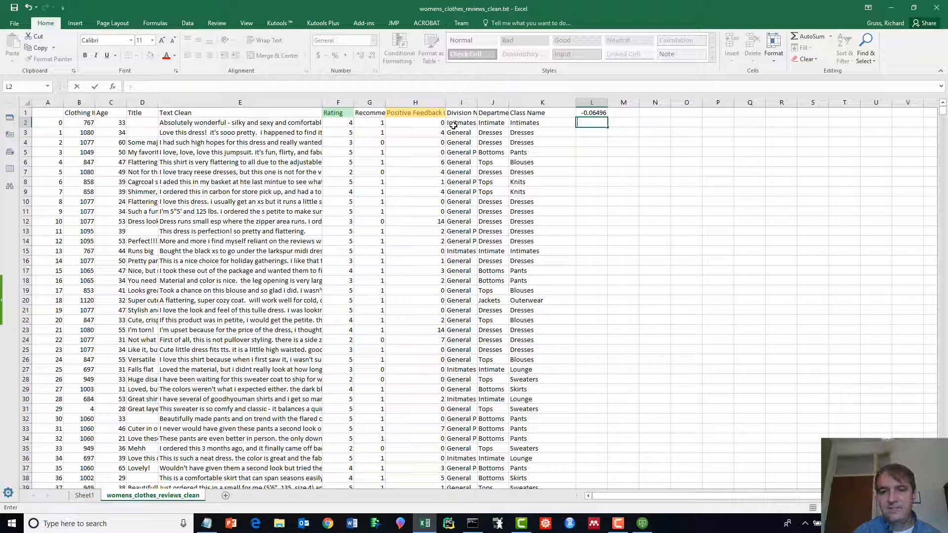
# - Make L1 bold at 22 pt and widen column L so it reads -0.065
pyautogui.press('Up')
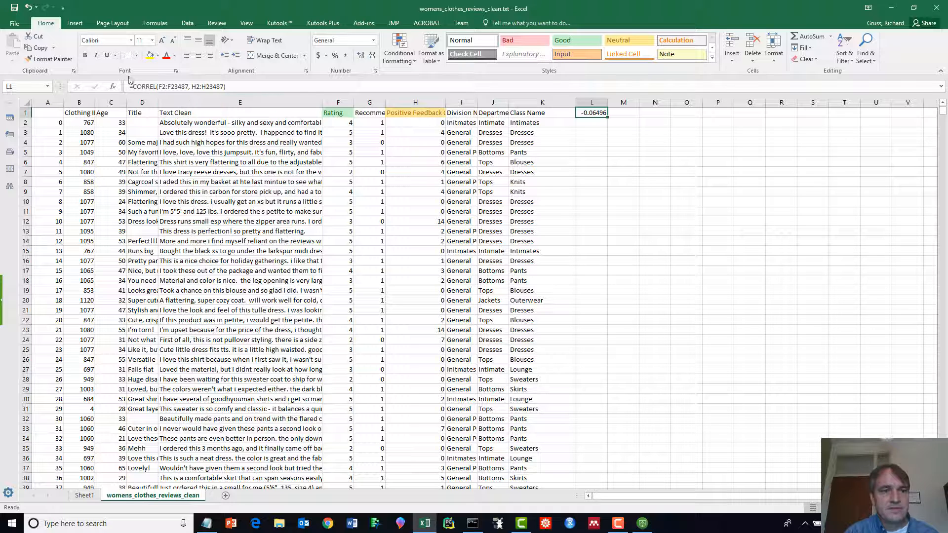
pyautogui.click(85, 55)
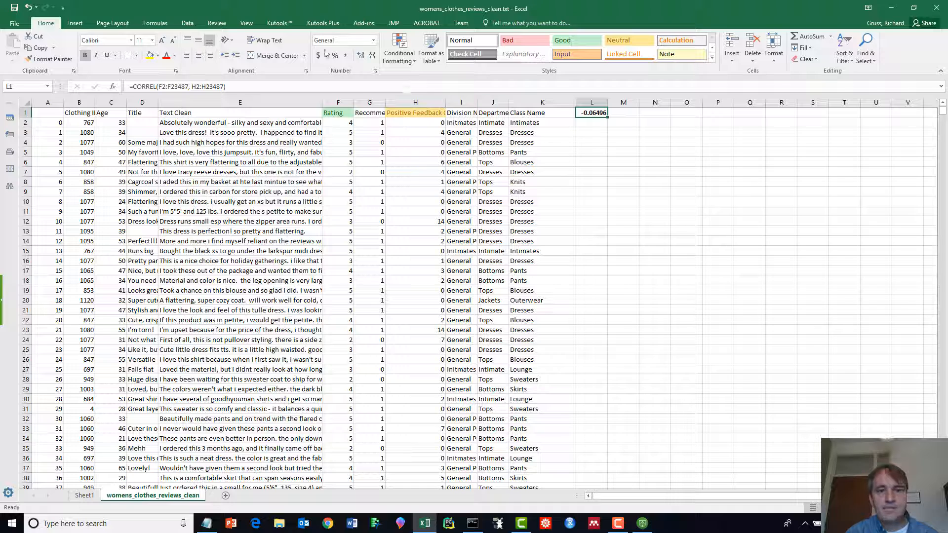
pyautogui.click(152, 40)
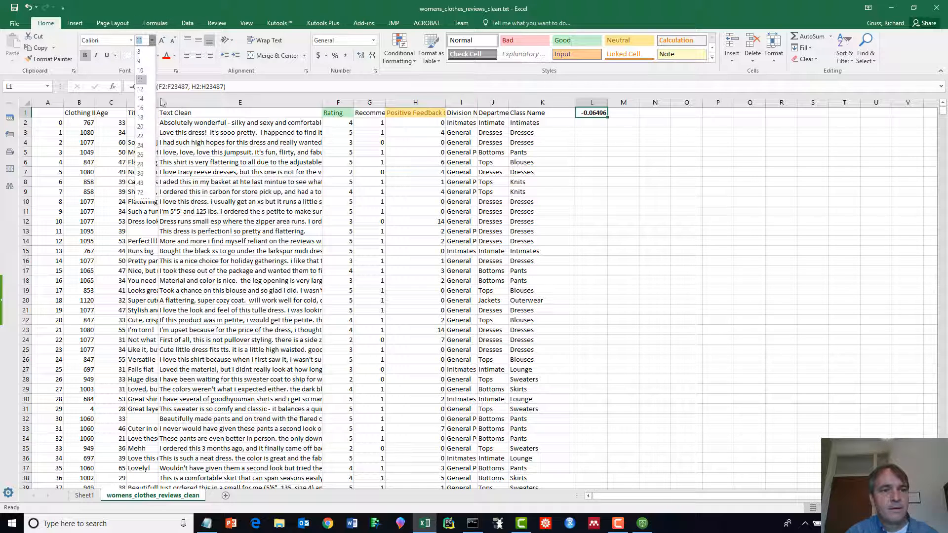
pyautogui.click(141, 136)
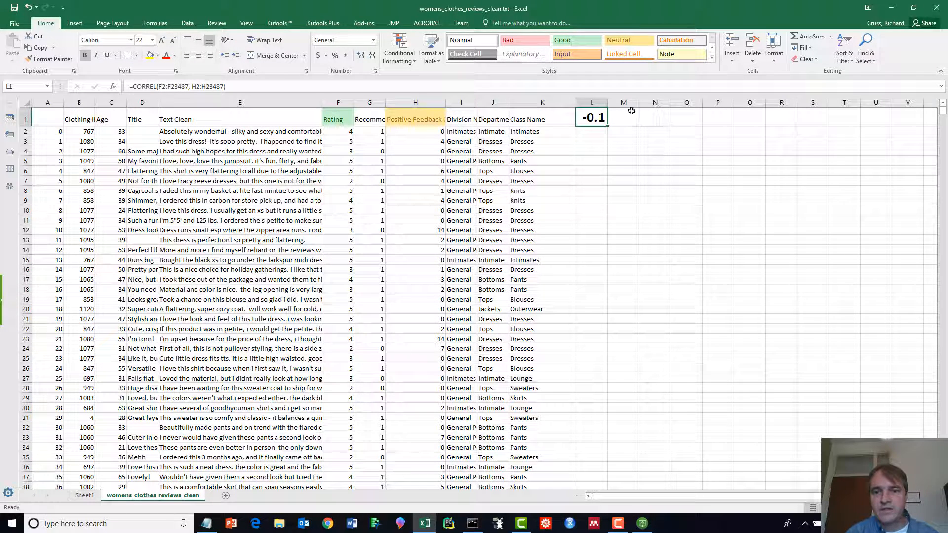
pyautogui.moveTo(608, 102); pyautogui.dragTo(633, 102)
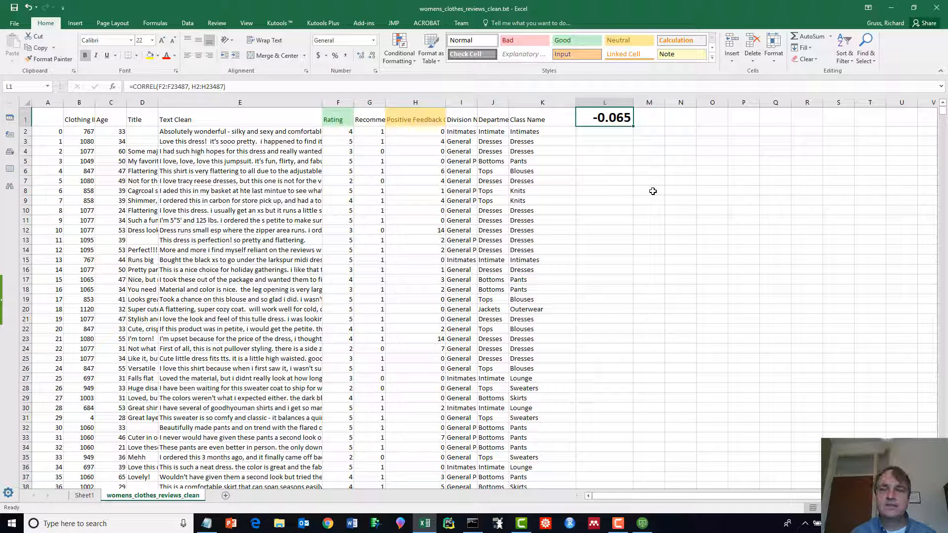
# - Look over the first Rating value, the review in E13 and cell L2
pyautogui.press('Left')
pyautogui.press('Left')
pyautogui.press('Left')
pyautogui.press('Left')
pyautogui.press('Left')
pyautogui.press('Left')
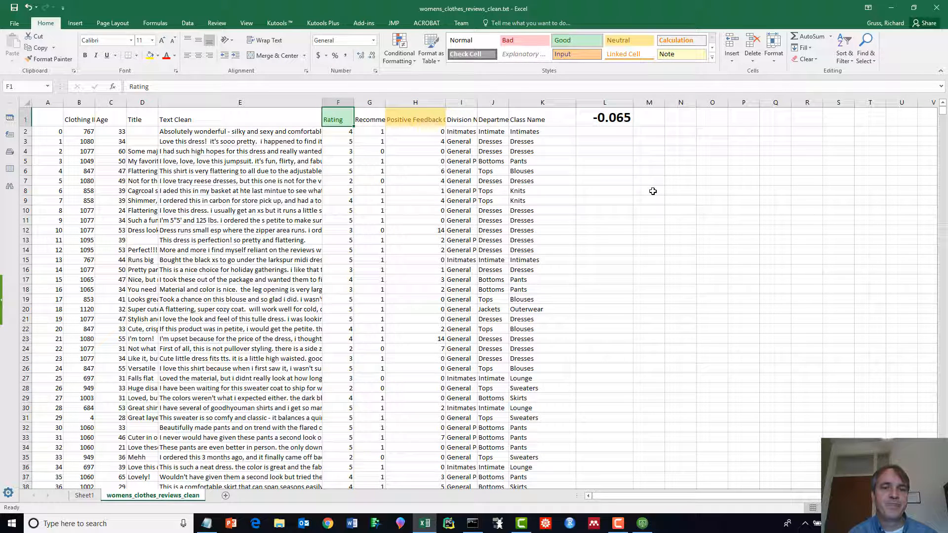
pyautogui.press('Down')
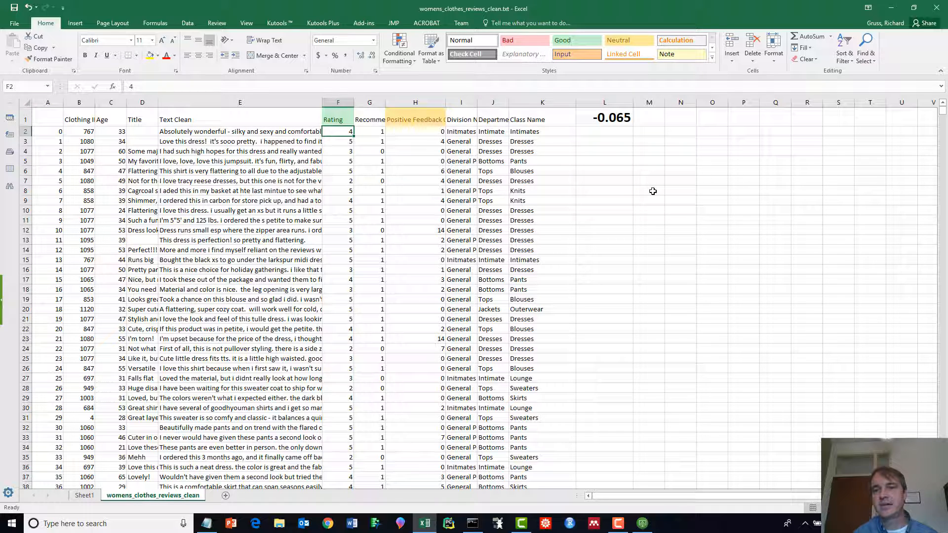
pyautogui.click(604, 132)
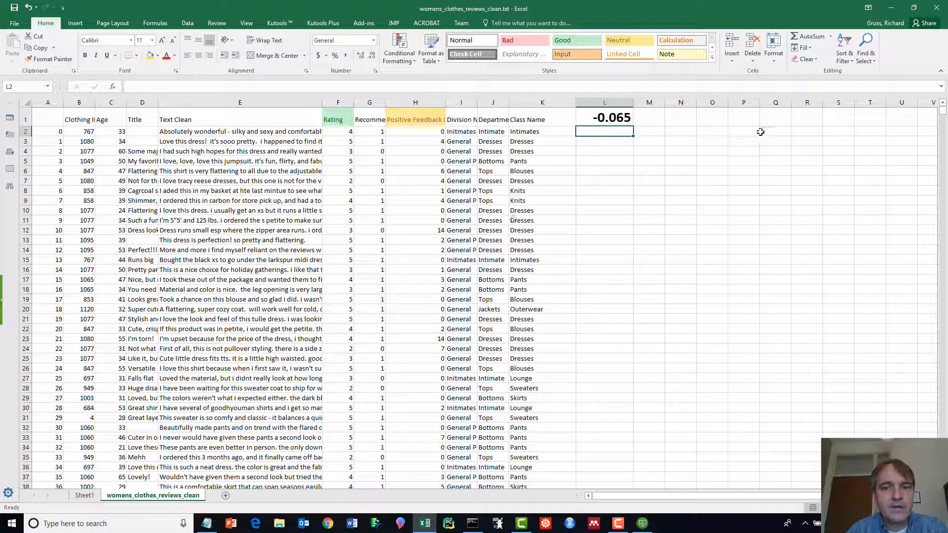
pyautogui.click(593, 240)
pyautogui.click(255, 242)
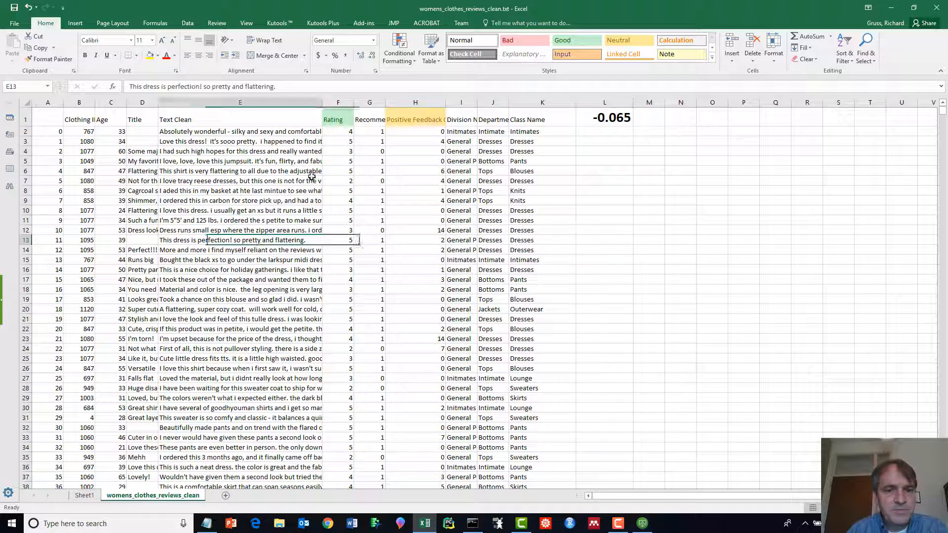
pyautogui.click(594, 135)
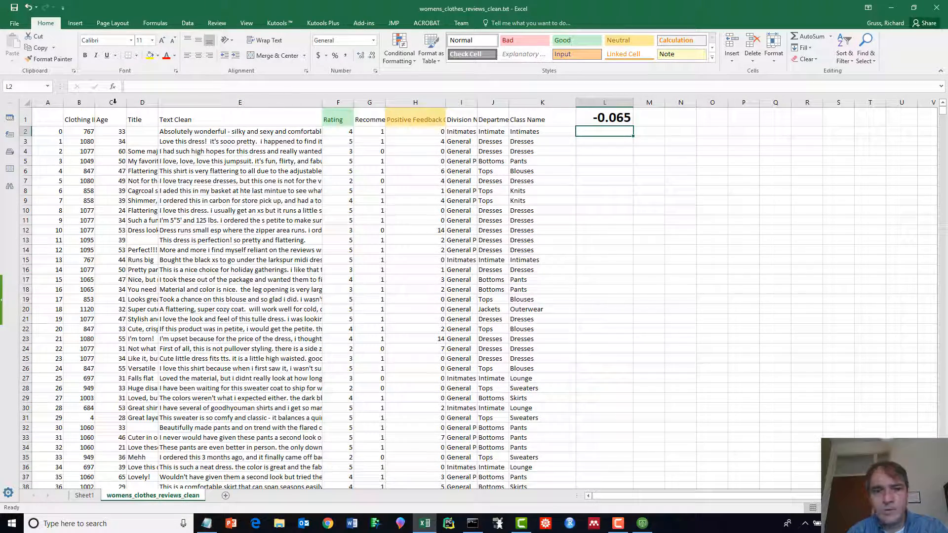
# - Minimise Excel, then restore and reposition the remote JMP data table before minimising the session
pyautogui.click(895, 10)
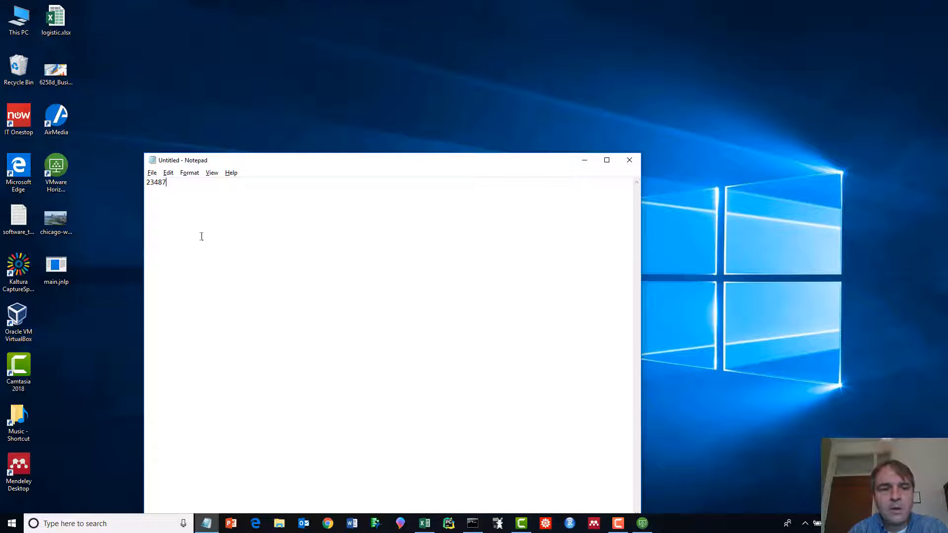
pyautogui.click(642, 523)
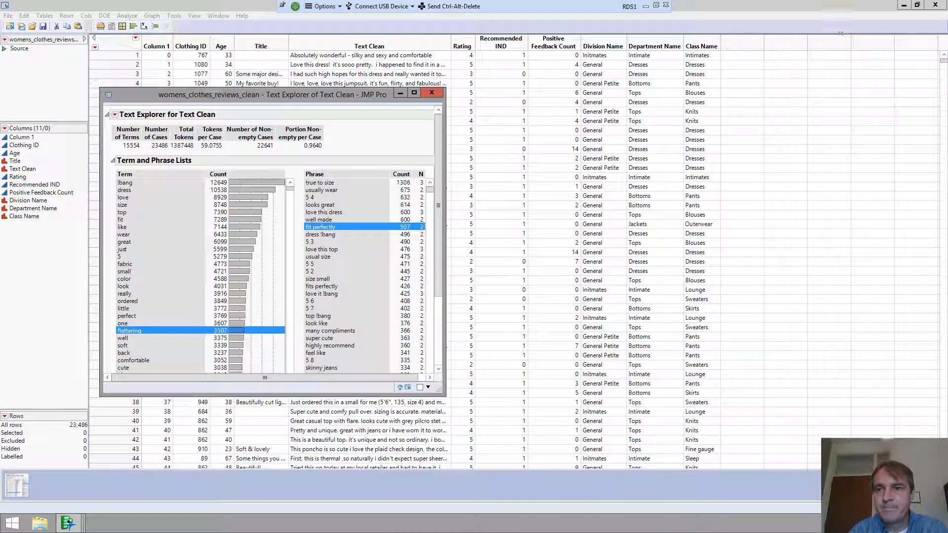
pyautogui.click(917, 5)
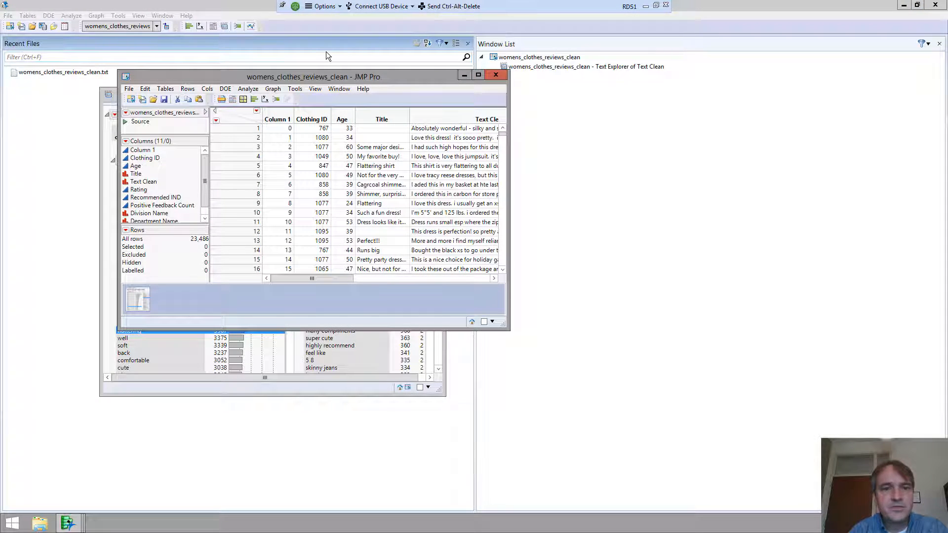
pyautogui.moveTo(390, 74); pyautogui.dragTo(599, 107)
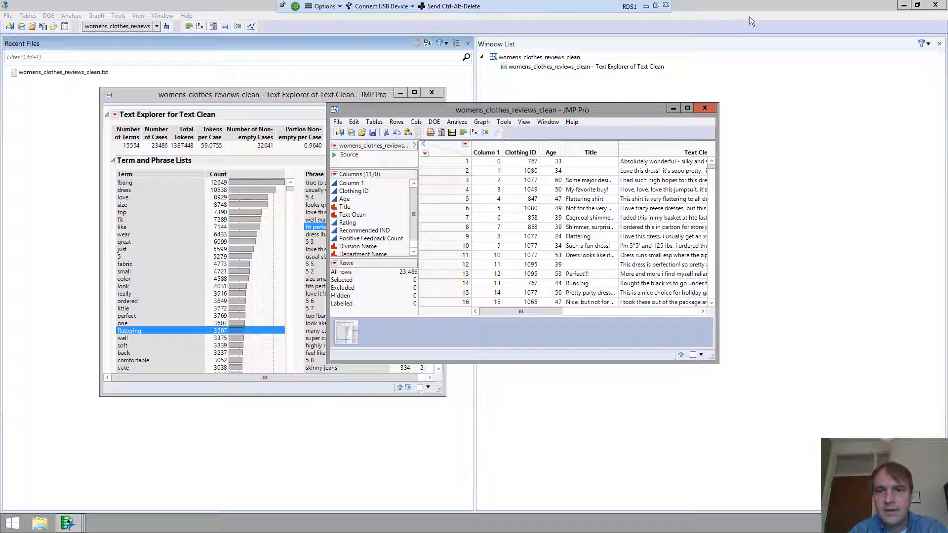
pyautogui.click(646, 6)
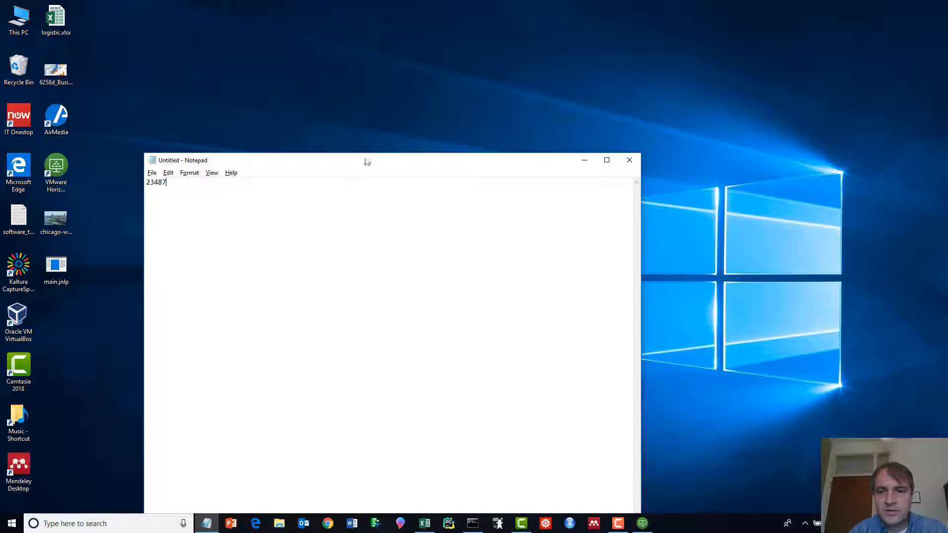
# - Close the untitled Notepad note holding 23487 without saving it
pyautogui.moveTo(363, 161); pyautogui.dragTo(494, 71)
pyautogui.click(759, 69)
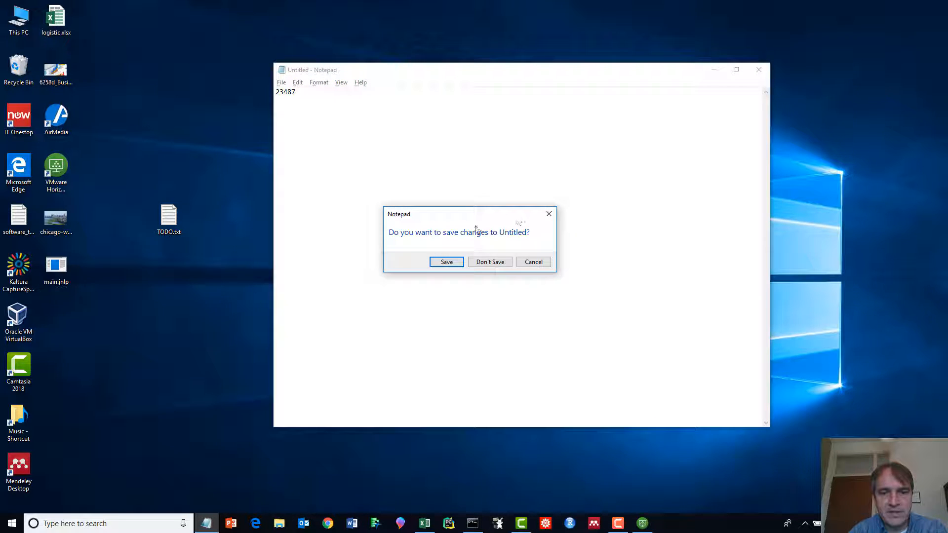
pyautogui.click(494, 259)
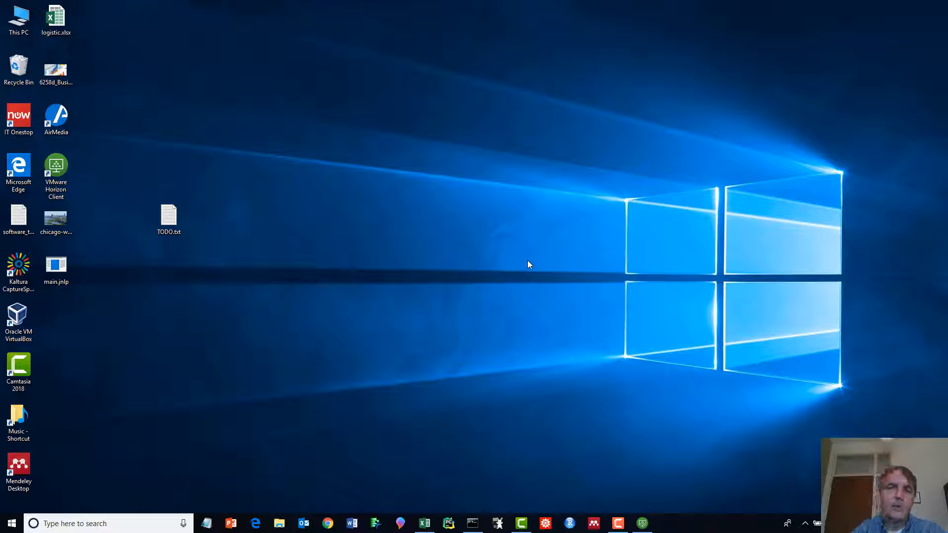